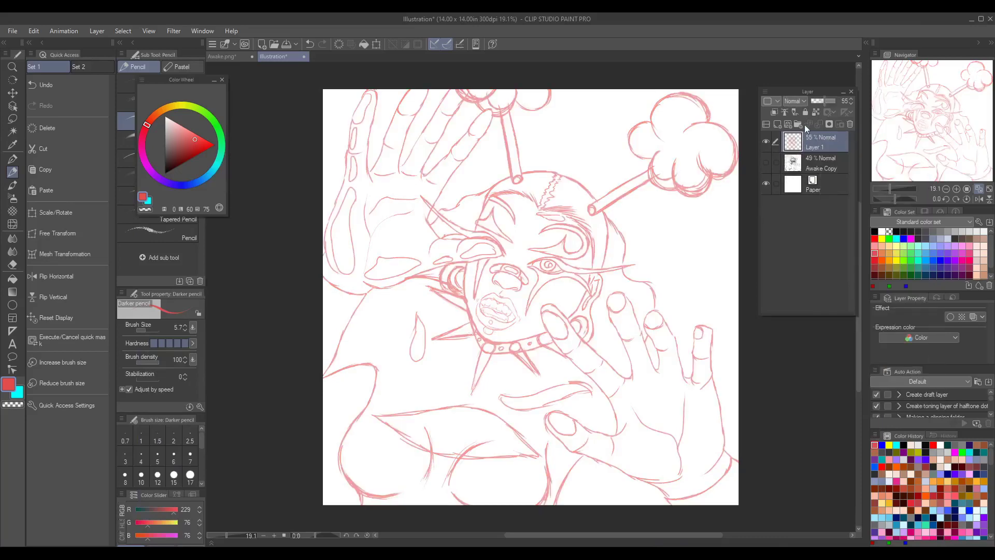
Ink the curled clown makeup and lid lines around one eye in black
key("p")
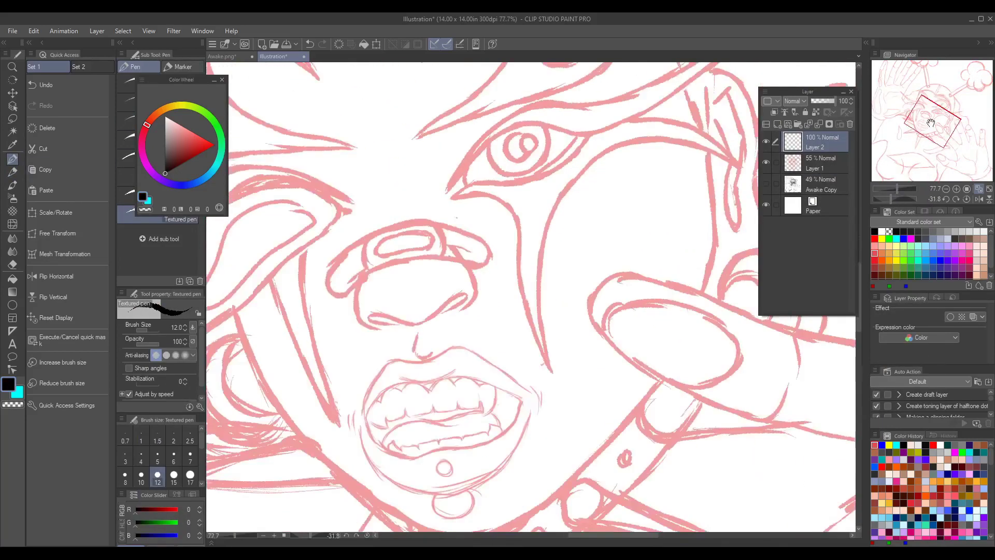
left_click_drag(394, 262, 694, 119)
mouse_move(351, 325)
left_mouse_down()
mouse_move(391, 265)
mouse_move(692, 120)
left_mouse_up()
mouse_move(352, 332)
left_mouse_down()
mouse_move(412, 315)
mouse_move(451, 511)
left_mouse_up()
left_click_drag(642, 298, 445, 498)
left_click_drag(510, 262, 650, 316)
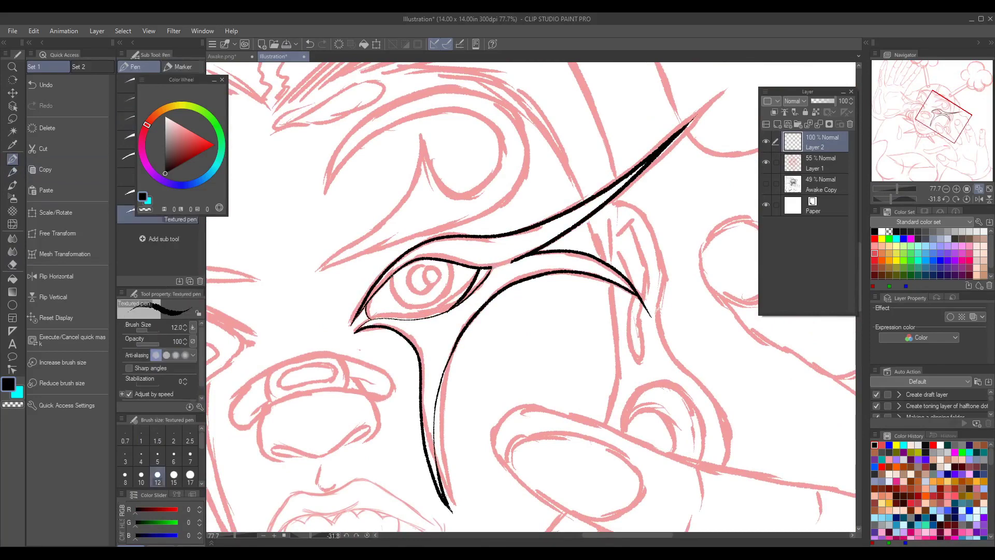
left_click_drag(430, 275, 464, 365)
left_click_drag(415, 334, 358, 371)
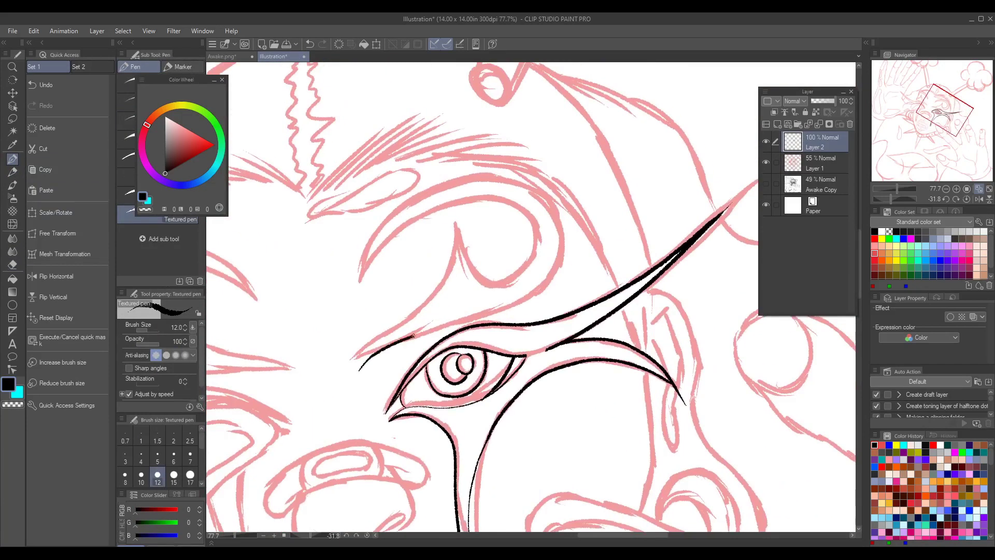
left_click_drag(365, 290, 363, 337)
left_click_drag(359, 370, 537, 231)
left_click_drag(366, 285, 562, 261)
Erase a stray mark, then ink the diagonal line, upper curve and lashes over the eye
key("e")
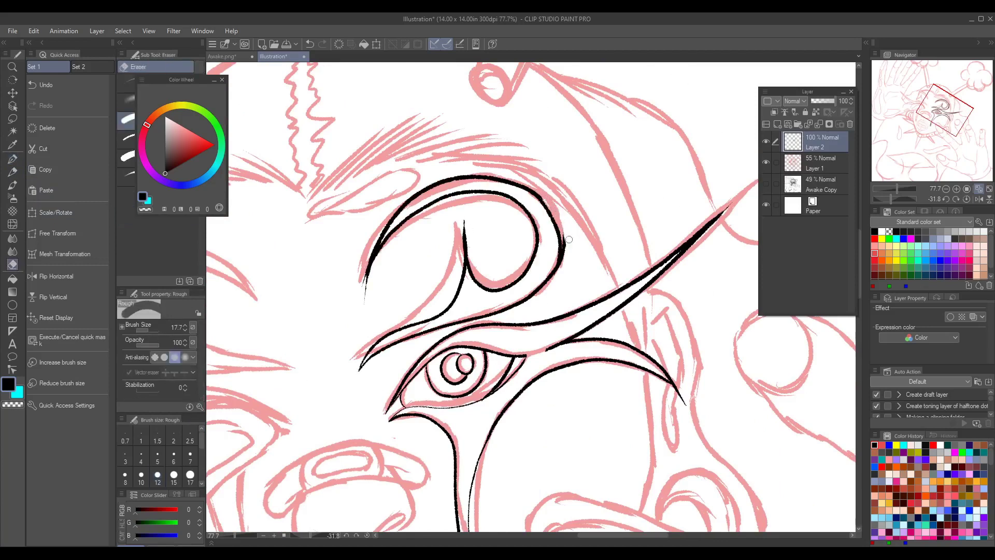
key("p")
left_click_drag(740, 237, 545, 346)
left_click_drag(580, 254, 508, 319)
left_click_drag(455, 343, 388, 374)
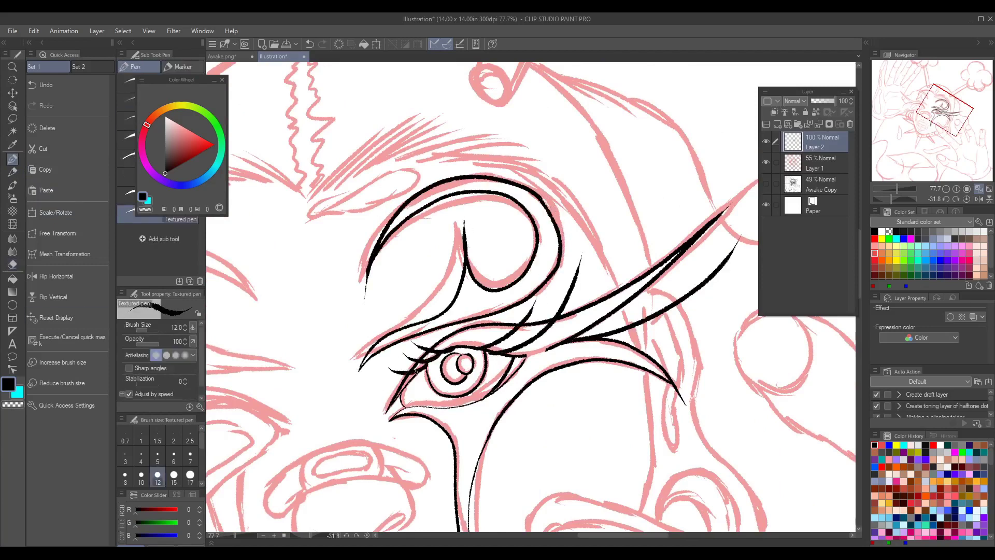
left_click_drag(505, 326, 376, 389)
left_click_drag(508, 362, 448, 349)
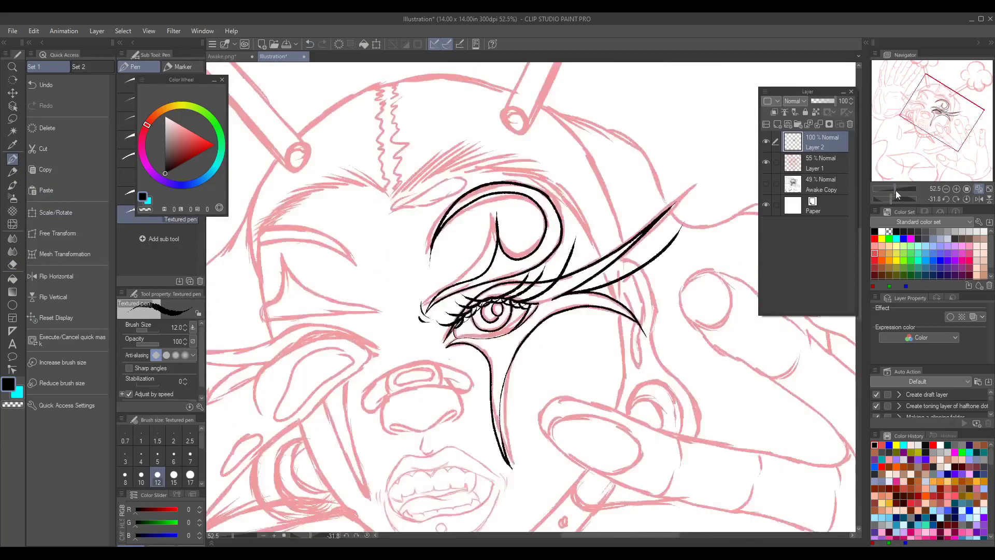
Ink the nose underside, bridge arc and inner oval, checking in a mirrored view
left_click_drag(895, 191, 959, 189)
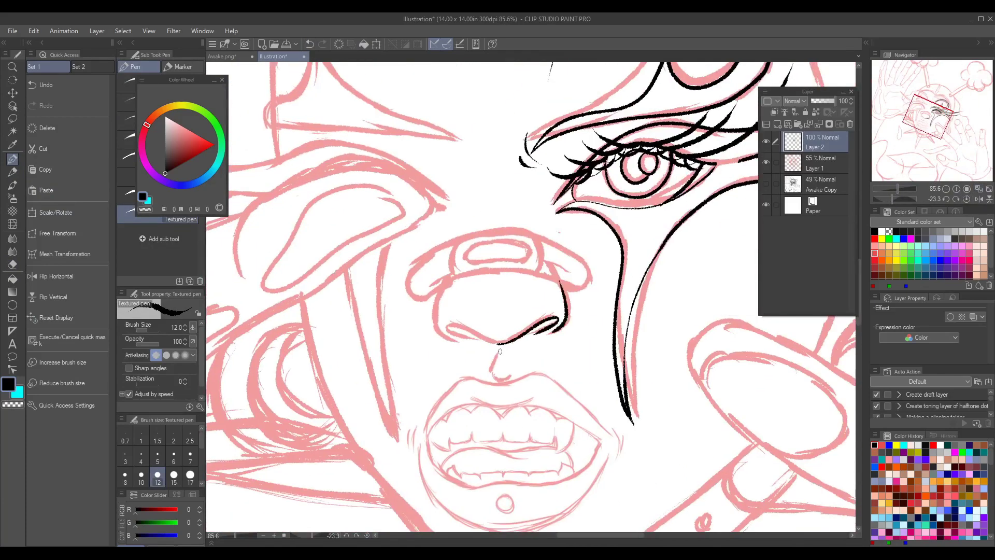
left_click_drag(499, 345, 447, 327)
key("h")
left_click_drag(497, 281, 635, 296)
left_click_drag(473, 279, 652, 294)
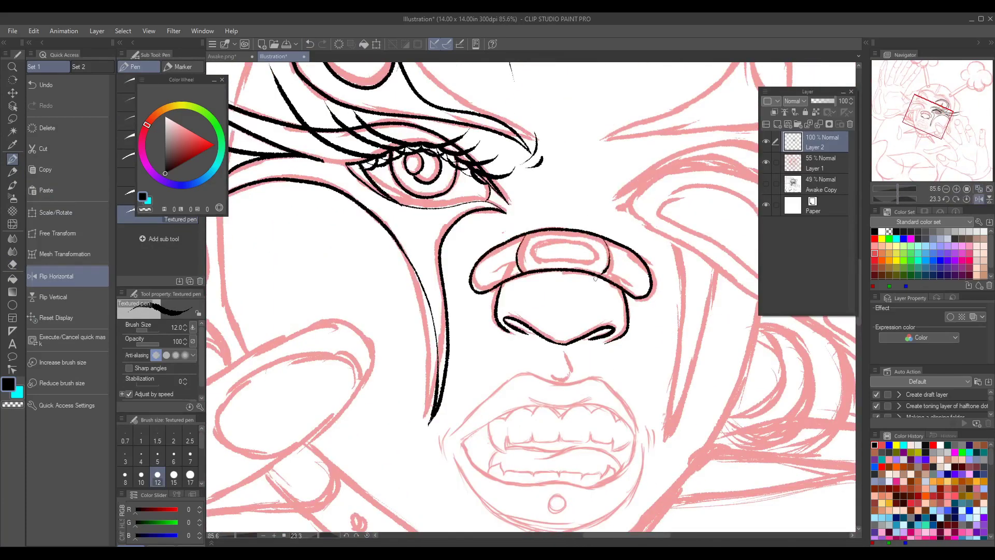
left_click_drag(560, 236, 576, 237)
left_click_drag(628, 256, 632, 286)
left_click_drag(511, 246, 480, 284)
key("h")
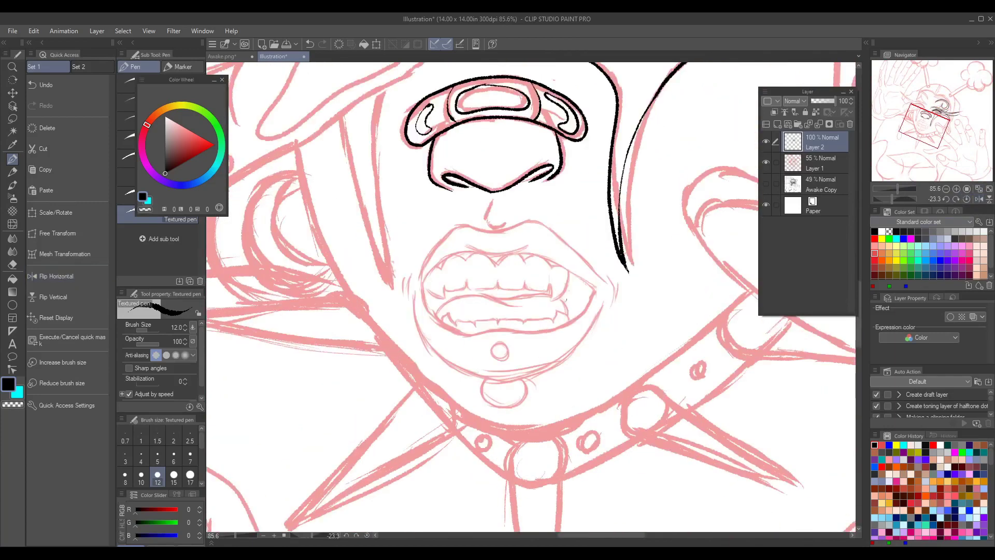
Ink the line below the nose, the jaw and chin outline, lower lip and chin piercing
left_click_drag(492, 196, 506, 229)
left_click_drag(508, 381, 417, 290)
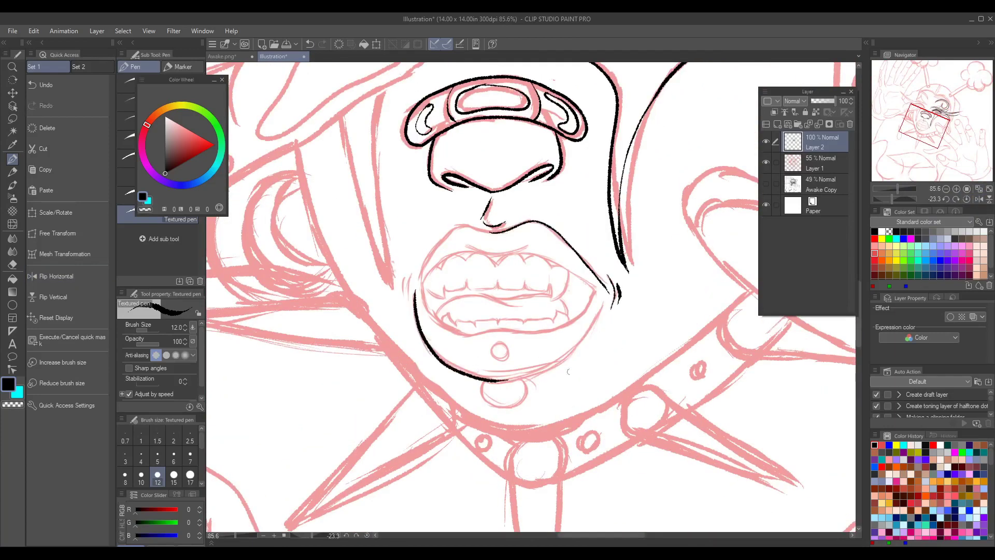
key("ctrl+plus")
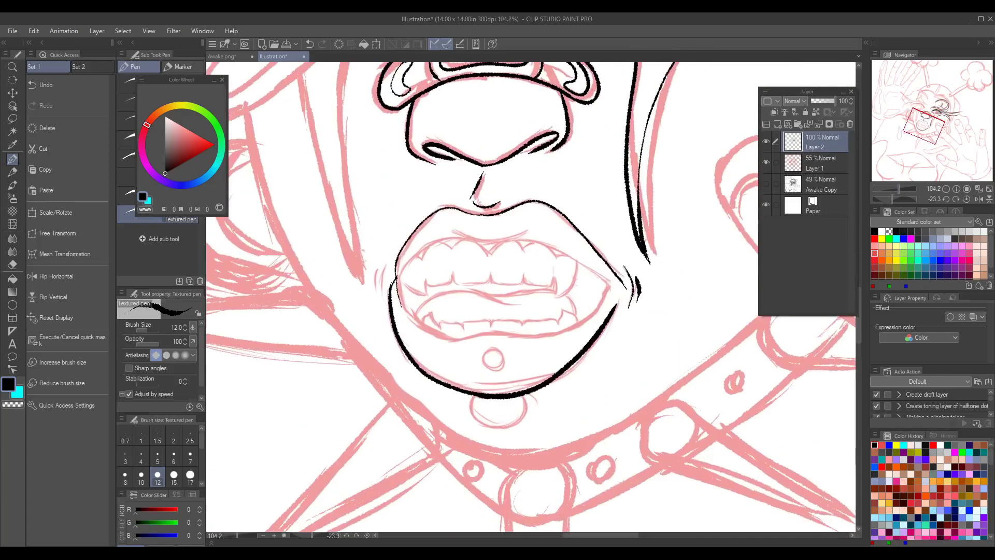
left_click_drag(414, 331, 586, 320)
left_click_drag(496, 351, 499, 352)
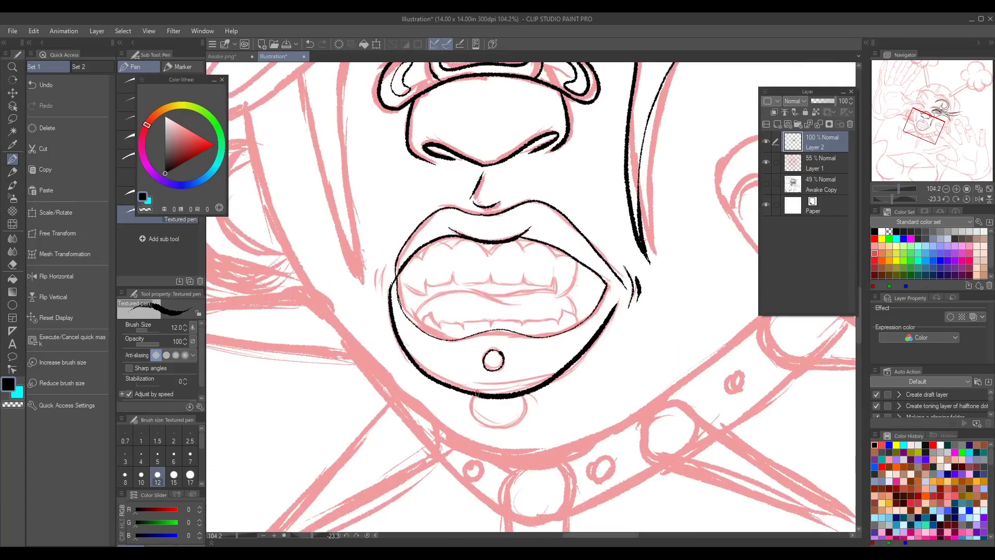
left_click_drag(525, 394, 497, 426)
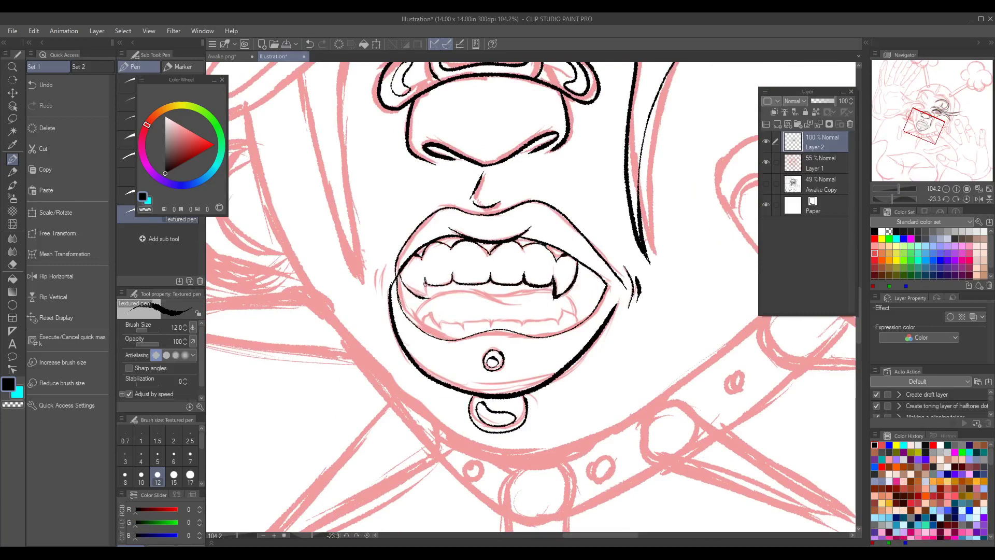
Switch to brush size 7, undo stray mouth strokes, and reset the view to the whole face
key("ctrl+z")
left_click(190, 456)
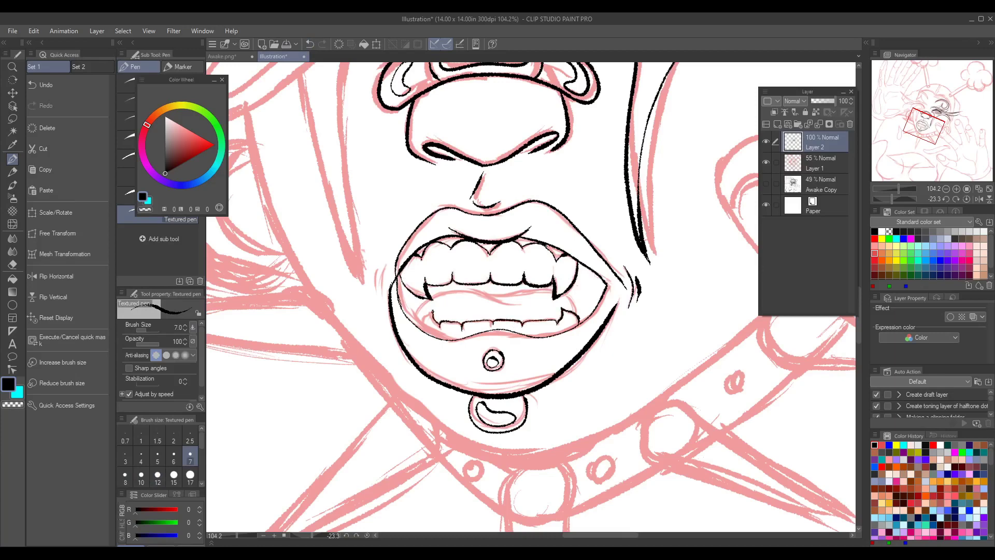
left_click_drag(431, 300, 531, 309)
key("ctrl+z")
left_click_drag(890, 189, 901, 189)
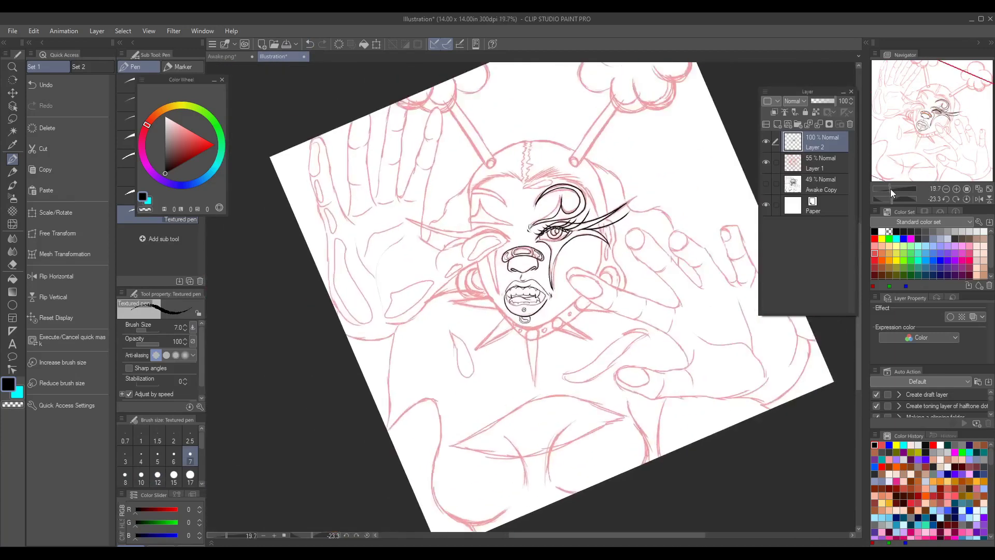
left_click(979, 188)
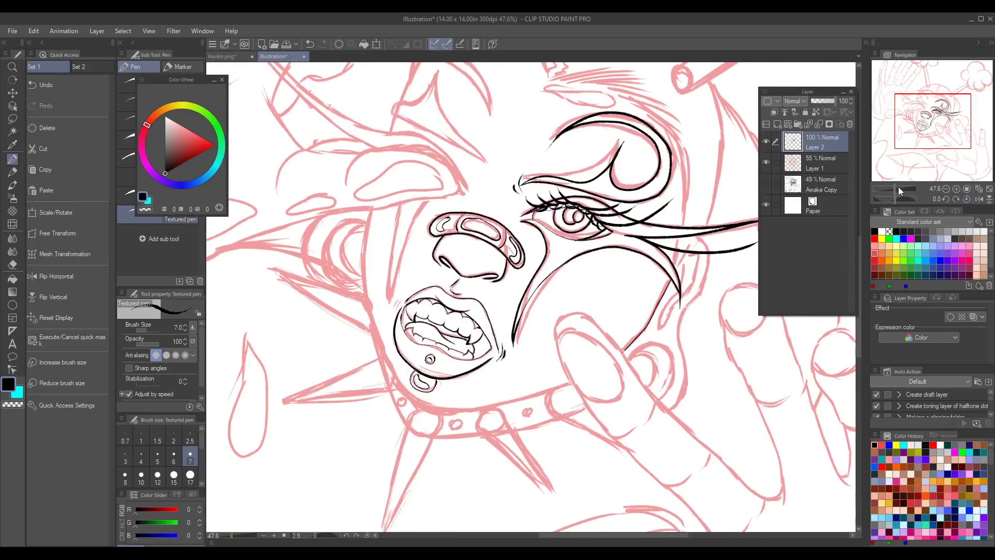
Fill the enclosed eye makeup shapes and the mouth interior solid black
left_click_drag(898, 187, 901, 187)
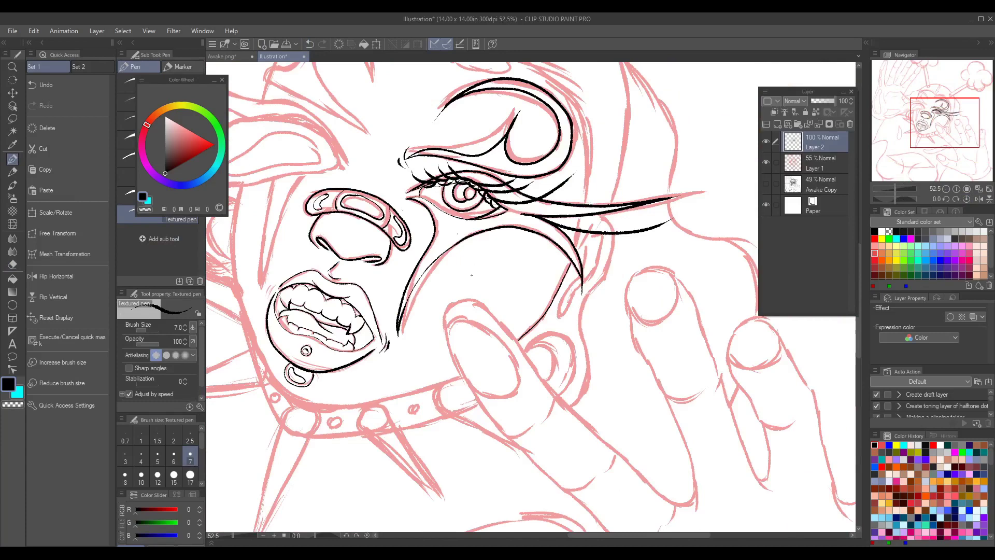
key("w")
left_click(486, 347)
left_click(518, 321)
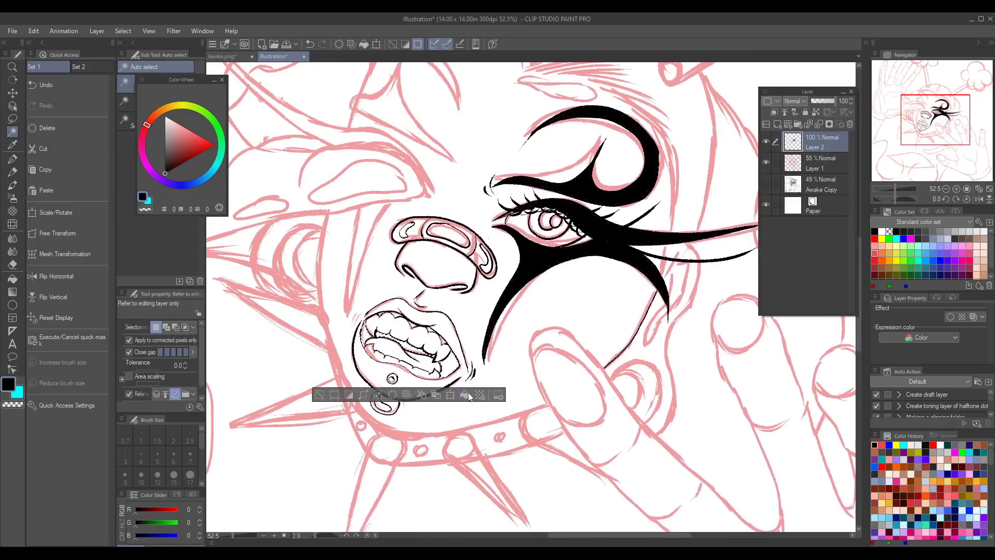
left_click(464, 395)
key("ctrl+d")
Copy the curl above the inked eye, flip it horizontally and place it above the other eye
key("m")
scroll(563, 178, "down", 2)
left_click_drag(564, 258, 492, 259)
key("ctrl+c")
key("ctrl+v")
key("ctrl+t")
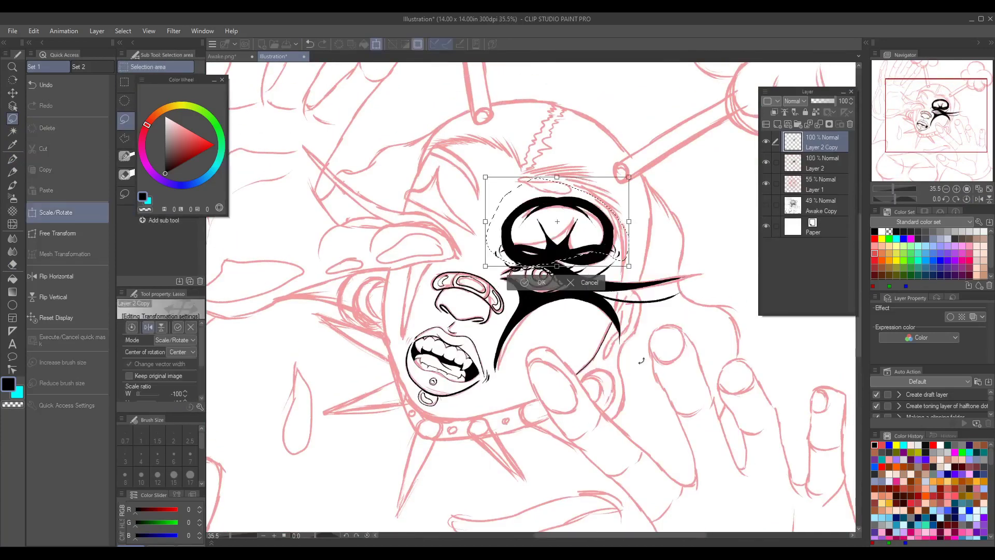
left_click(148, 327)
left_click_drag(560, 223, 446, 184)
scroll(446, 184, "up", 3)
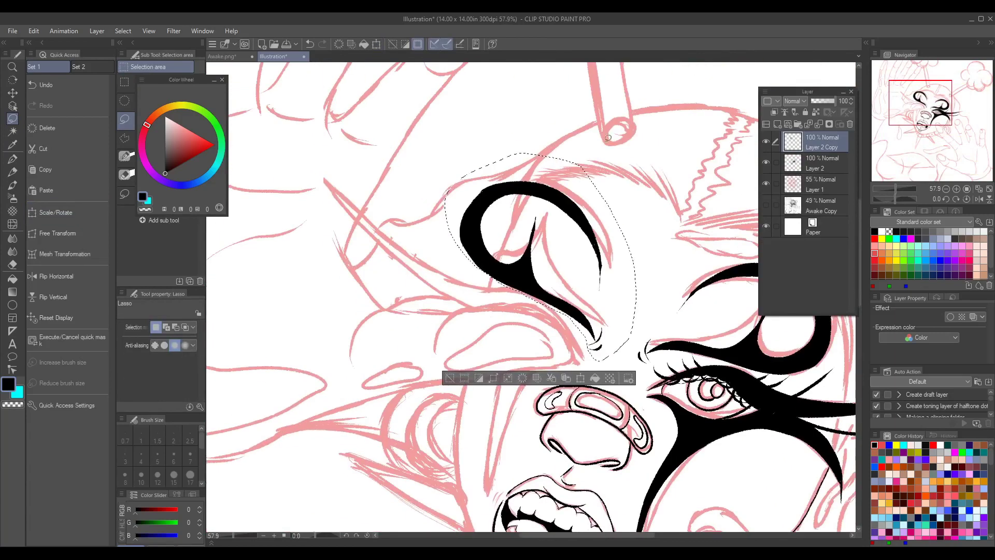
key("Return")
key("ctrl+d")
Copy the eye makeup, flip it horizontally and position it over the other eye
key("p")
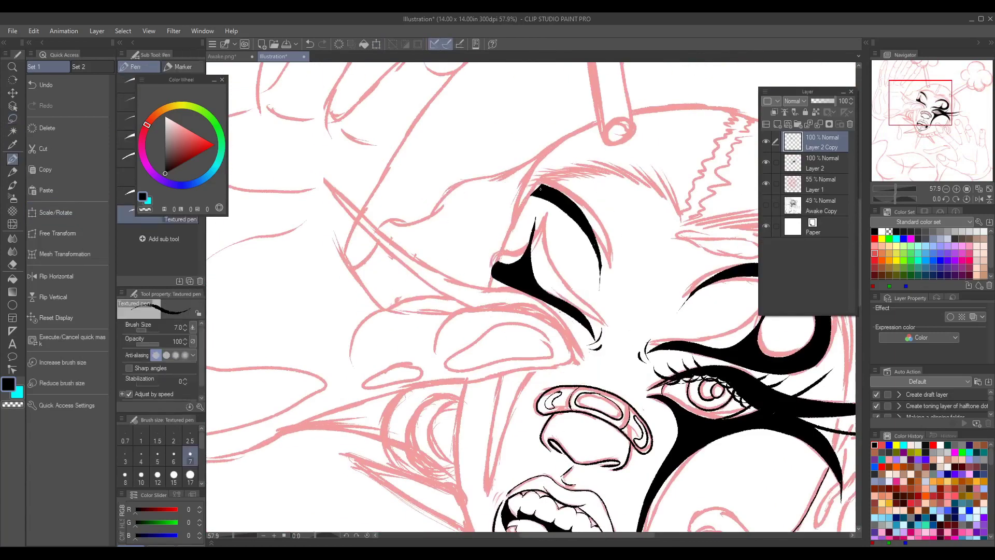
scroll(928, 130, "down", 2)
key("m")
mouse_move(551, 274)
left_mouse_down()
mouse_move(624, 269)
mouse_move(433, 289)
left_mouse_up()
left_click(679, 416)
left_click(56, 212)
left_click(147, 327)
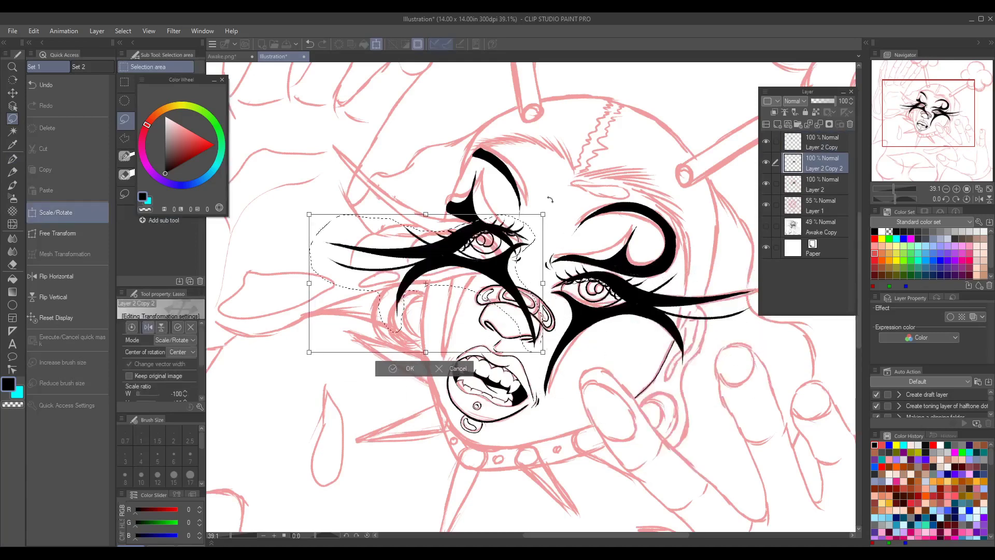
mouse_move(544, 311)
left_mouse_down()
mouse_move(482, 249)
mouse_move(410, 244)
mouse_move(443, 337)
left_mouse_up()
left_click(384, 384)
Erase excess from the mirrored makeup, fill the wedge below the eye black, and make it fully opaque
key("e")
mouse_move(347, 158)
left_mouse_down()
mouse_move(487, 282)
mouse_move(457, 358)
left_mouse_up()
key("ctrl+d")
key("p")
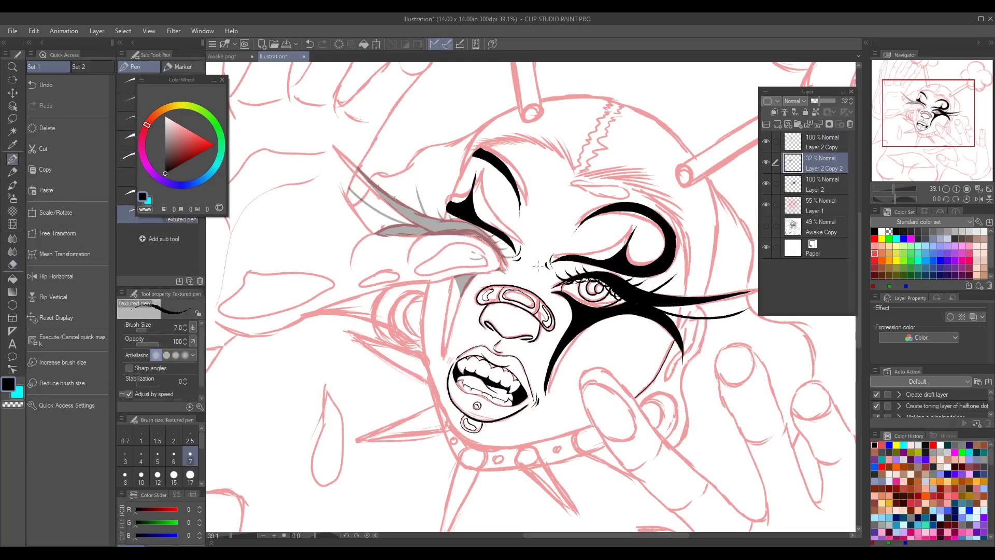
left_click_drag(892, 189, 899, 188)
left_click_drag(498, 197, 477, 402)
key("ctrl+z")
key("ctrl+z")
mouse_move(521, 244)
left_mouse_down()
mouse_move(472, 419)
mouse_move(474, 409)
left_mouse_up()
left_click_drag(518, 200, 475, 394)
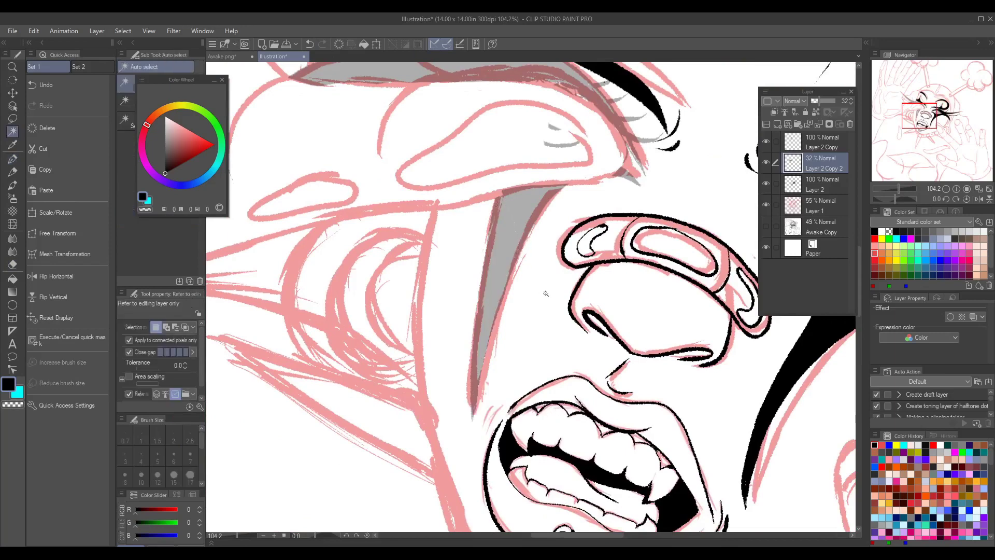
left_click_drag(819, 100, 848, 106)
right_click(824, 164)
Merge the mirrored copies into the ink layer and ink the ear edge on a rotated canvas
left_click(850, 311)
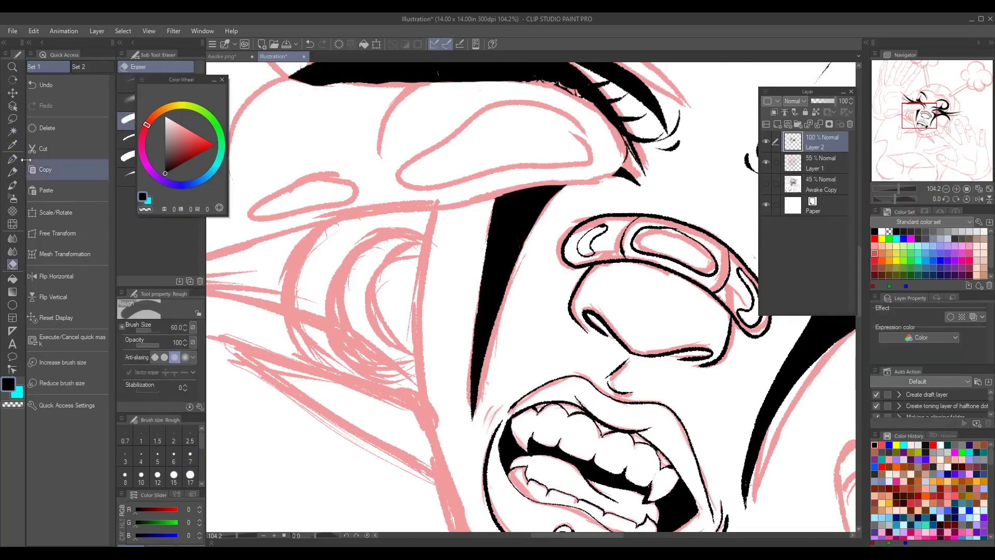
left_click_drag(908, 170, 905, 162)
left_click_drag(896, 198, 886, 198)
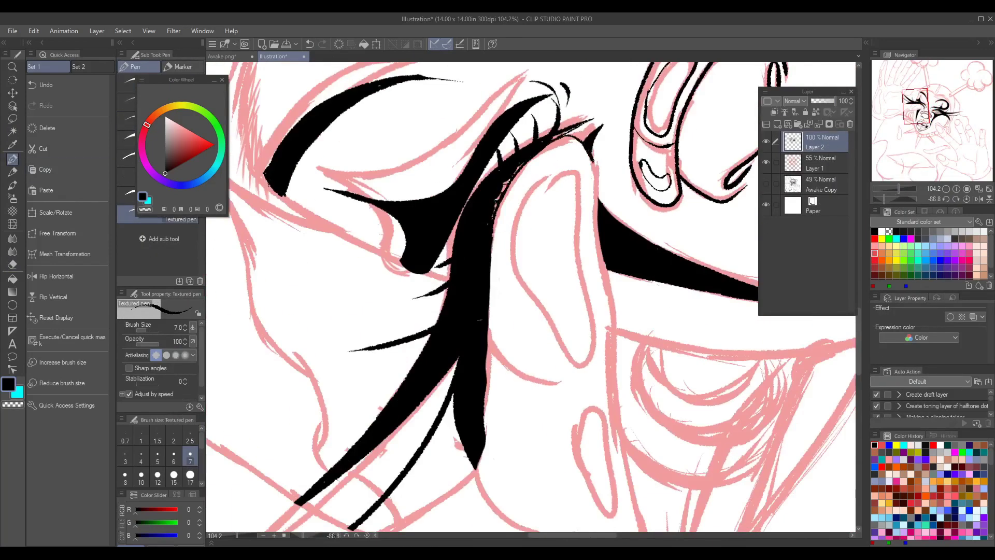
left_click_drag(592, 159, 618, 453)
left_click_drag(489, 328, 562, 382)
With the view upright, ink the finger outline, the face's left edge and the jaw line
left_click_drag(914, 112, 921, 108)
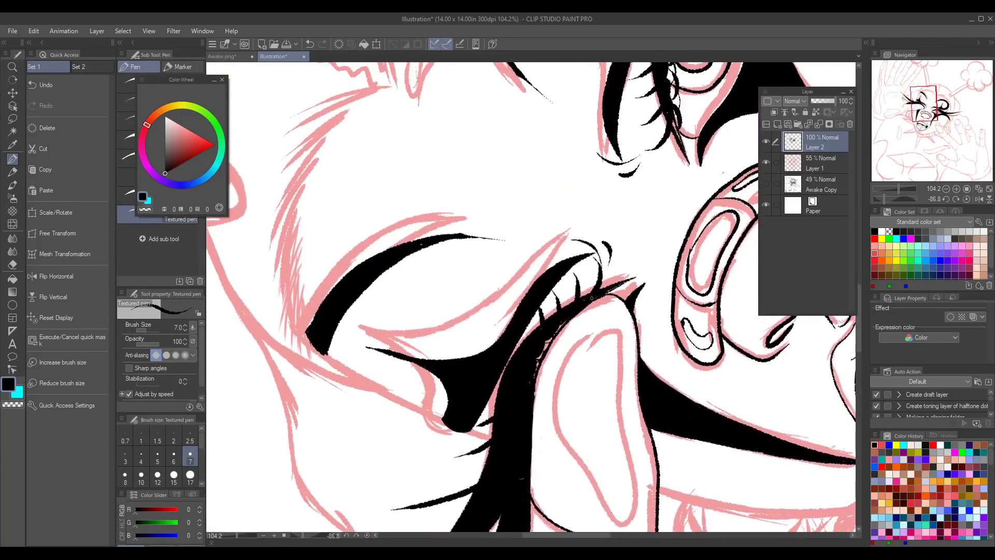
key("ctrl+0")
scroll(519, 259, "up", 3)
left_click_drag(569, 199, 541, 436)
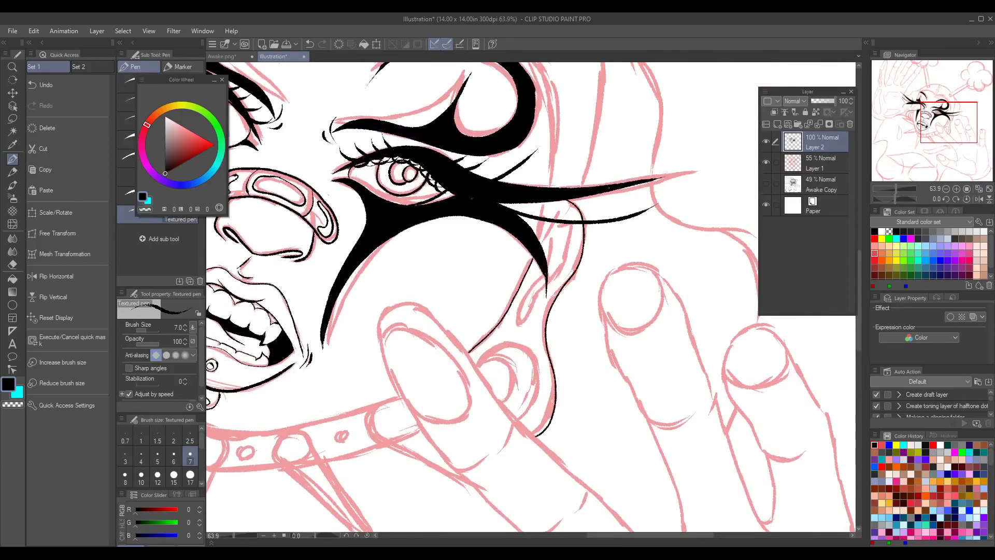
left_click_drag(477, 365, 526, 383)
left_click_drag(949, 122, 930, 130)
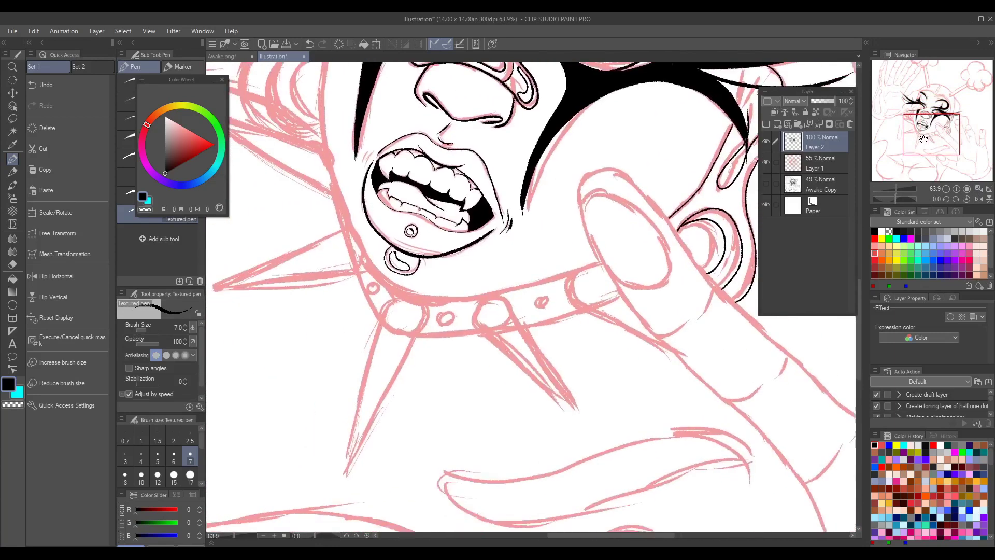
mouse_move(346, 85)
left_mouse_down()
mouse_move(371, 285)
mouse_move(612, 317)
left_mouse_up()
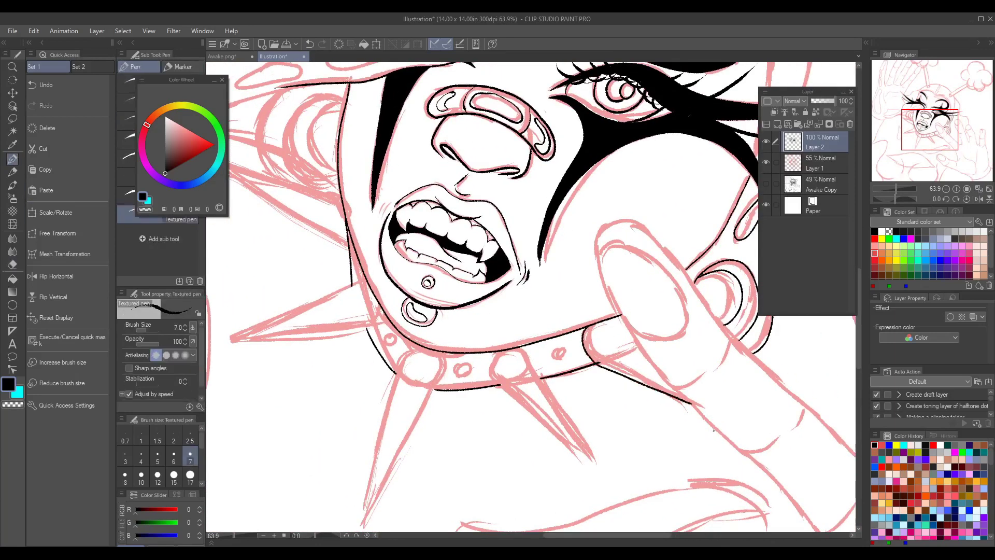
Undo a bad stroke near the collar and ink both edges of a collar spike
key("ctrl+z")
left_click_drag(491, 365, 603, 465)
left_click_drag(519, 348, 611, 471)
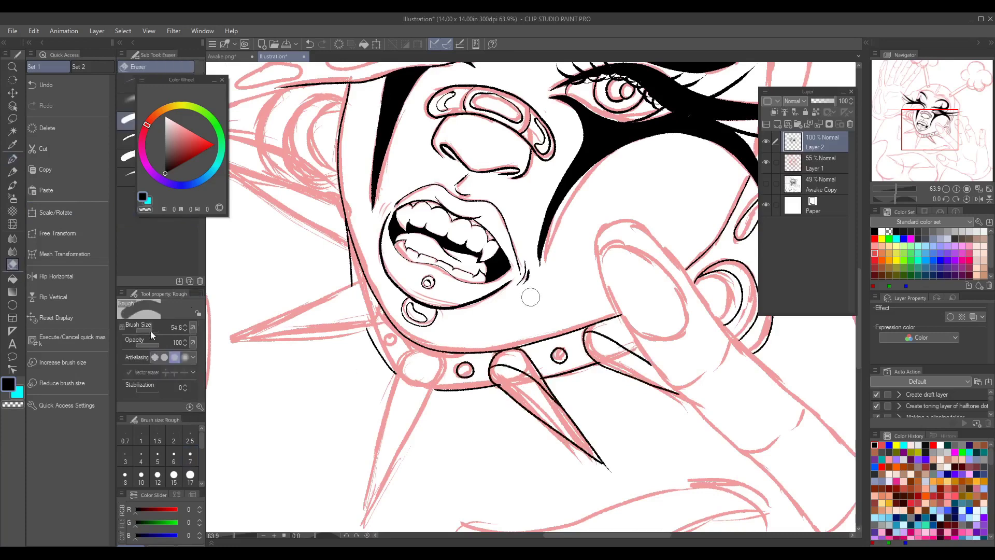
left_click_drag(529, 295, 928, 137)
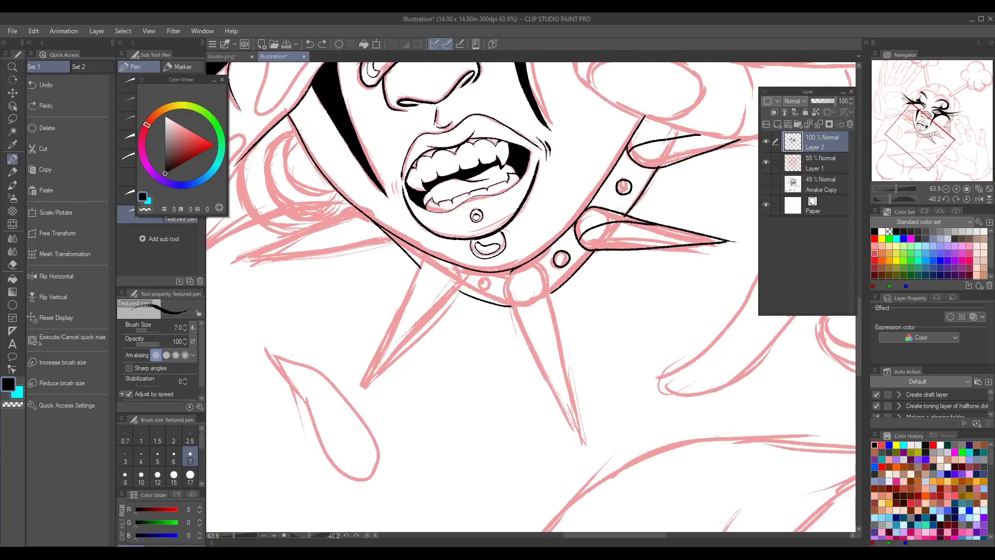
Ink both edges of the lower and left collar spikes, undoing misplaced strokes
left_click_drag(505, 280, 582, 447)
mouse_move(543, 267)
left_mouse_down()
mouse_move(583, 445)
mouse_move(705, 475)
left_mouse_up()
left_click_drag(548, 290, 483, 431)
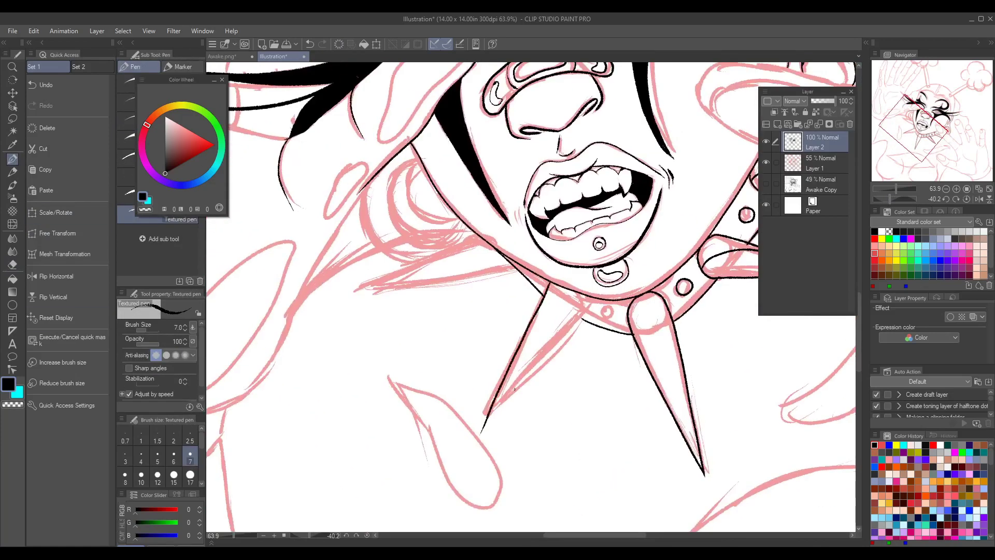
key("ctrl+z")
mouse_move(596, 304)
left_mouse_down()
mouse_move(485, 427)
mouse_move(555, 477)
left_mouse_up()
mouse_move(550, 285)
left_mouse_down()
mouse_move(411, 337)
mouse_move(387, 357)
left_mouse_up()
key("ctrl+z")
Ink the edges of the upper-left collar spike on a tilted view
key("ctrl+z")
left_click_drag(589, 319, 404, 339)
left_click_drag(488, 236, 505, 355)
key("ctrl+z")
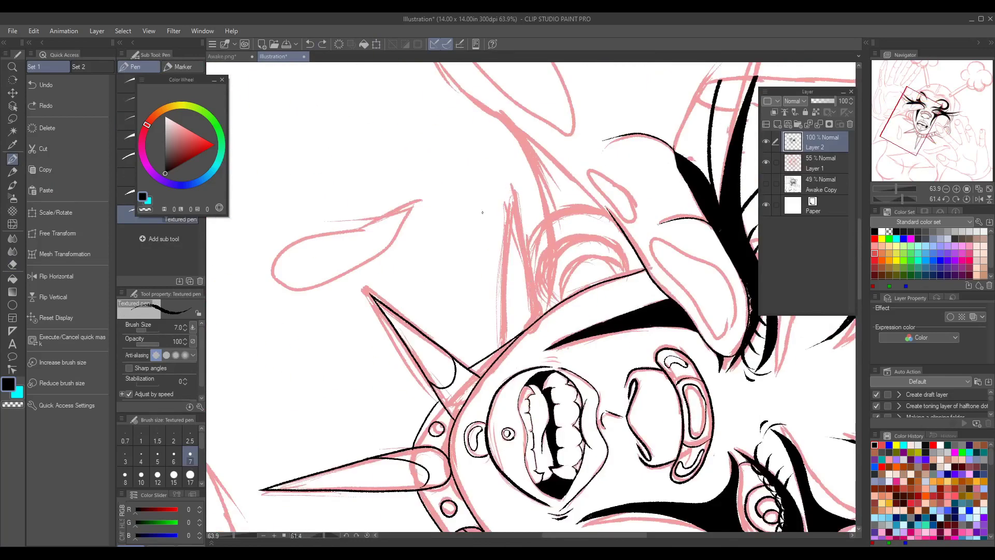
left_click_drag(469, 219, 521, 333)
left_click_drag(469, 217, 479, 360)
Erase overlapping spike lines, reset the canvas rotation to zero, and fit the page in view
left_click(13, 264)
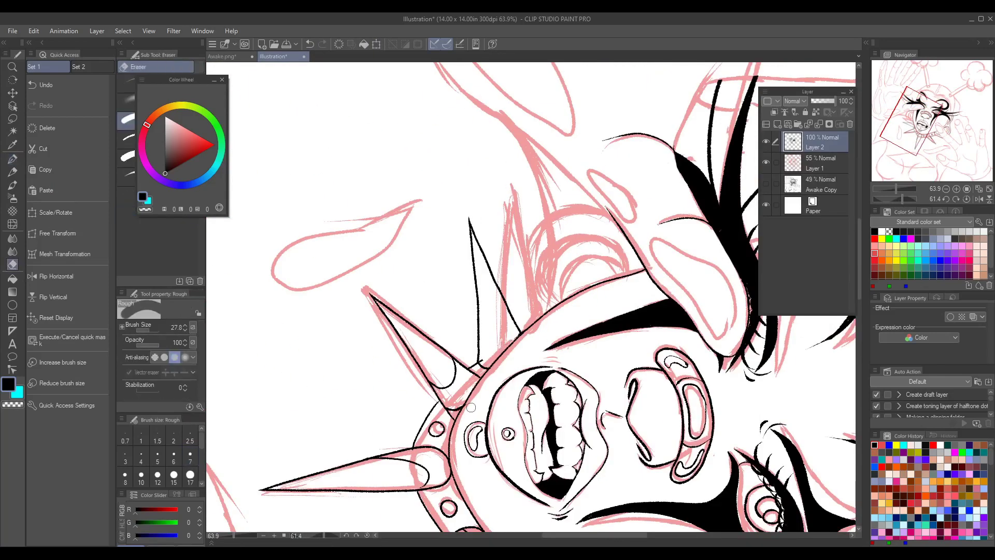
key("p")
key("ctrl+@")
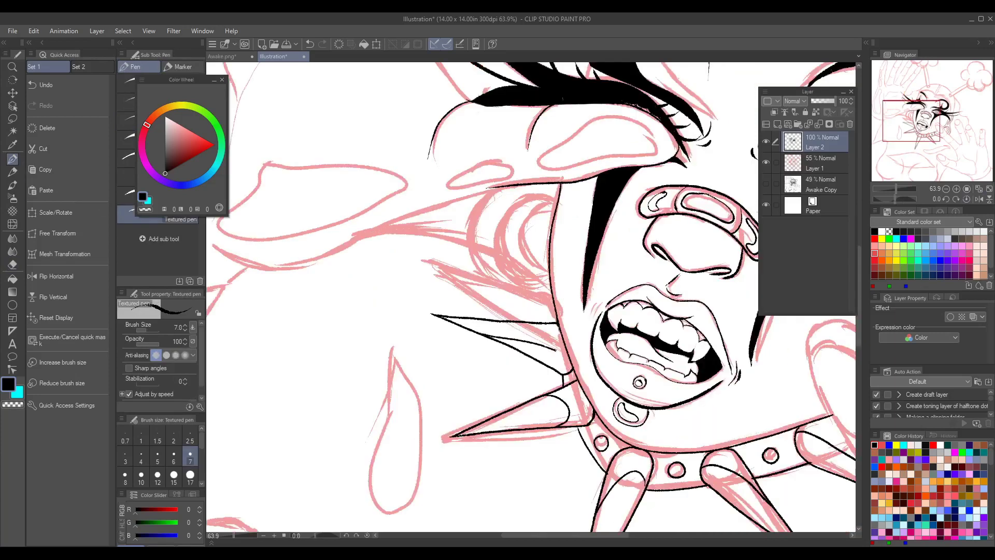
key("ctrl+z")
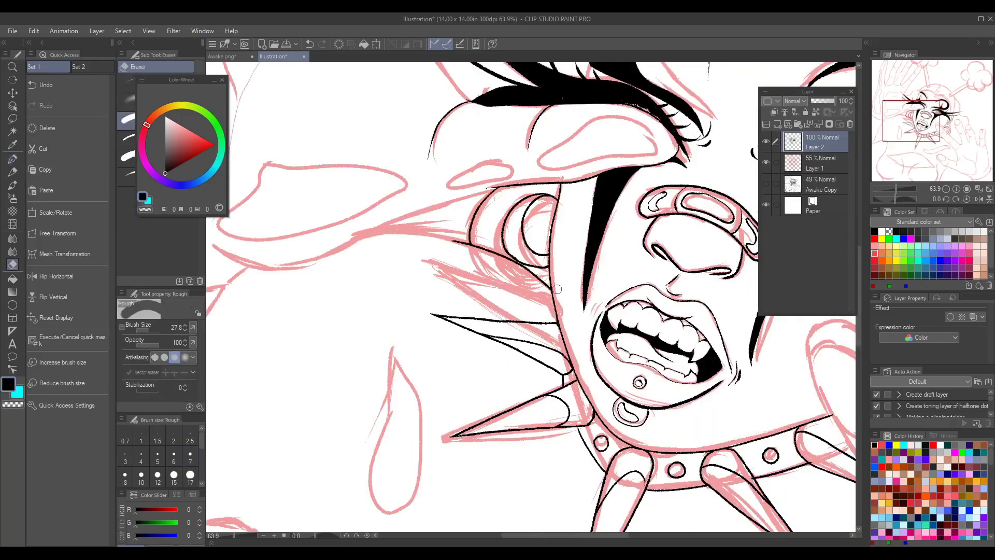
left_click(978, 189)
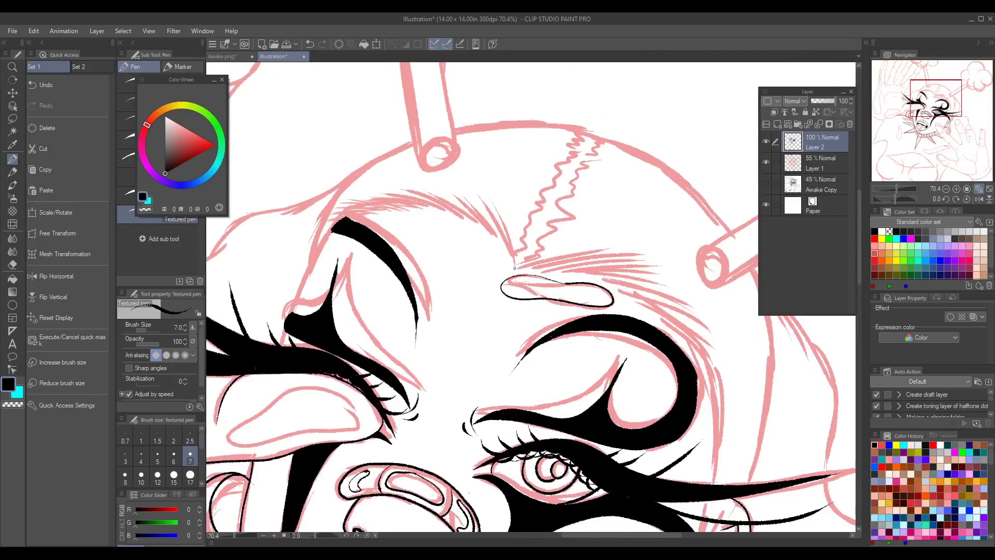
Hatch the eyebrow in a mirrored view, then ink a long contour across the forehead
left_click(57, 276)
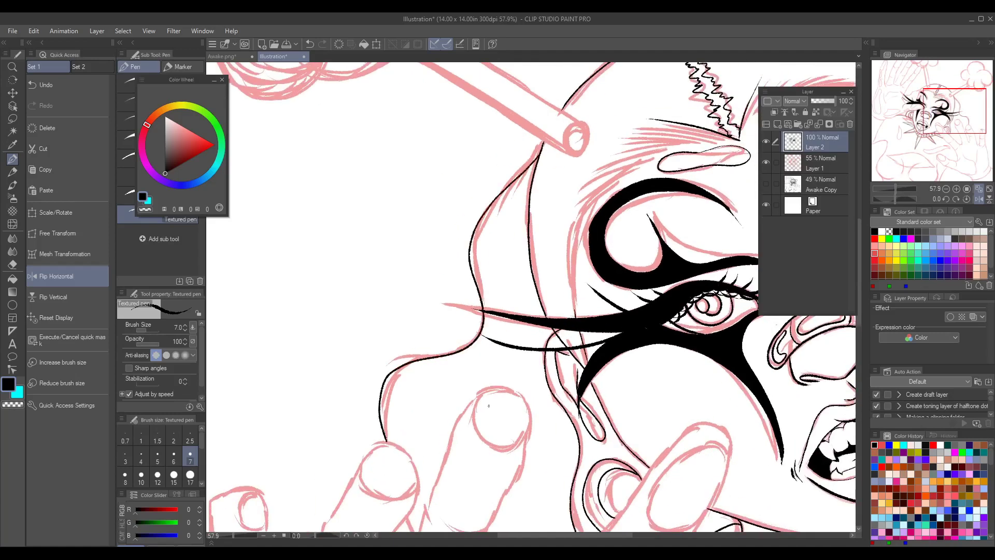
left_click_drag(447, 260, 472, 210)
left_click_drag(500, 228, 576, 212)
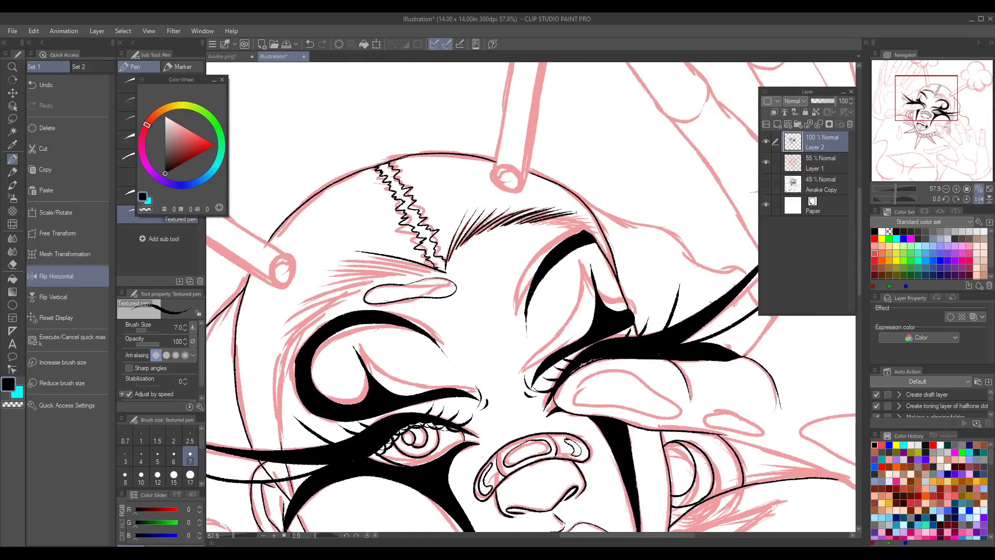
left_click(57, 276)
left_click_drag(516, 212, 668, 402)
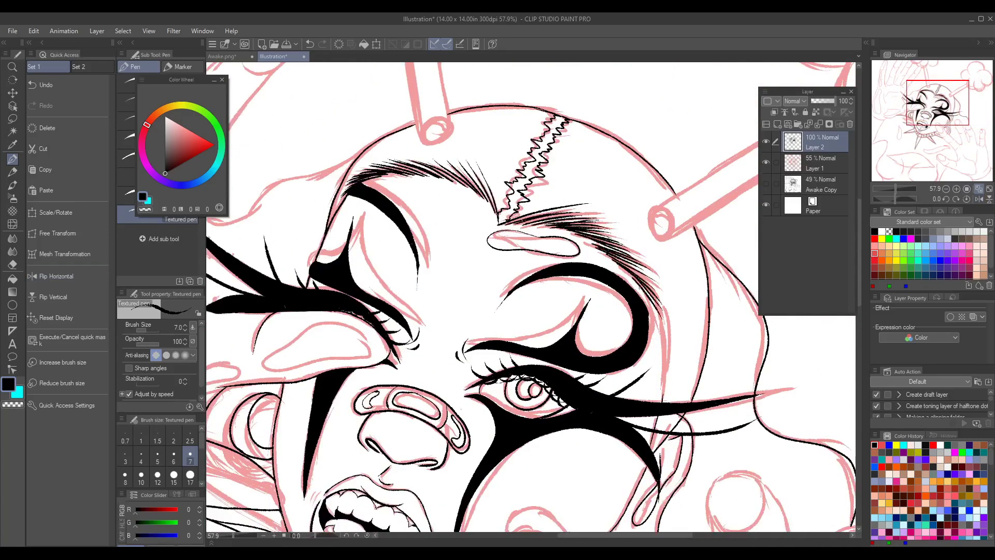
key("e")
key("p")
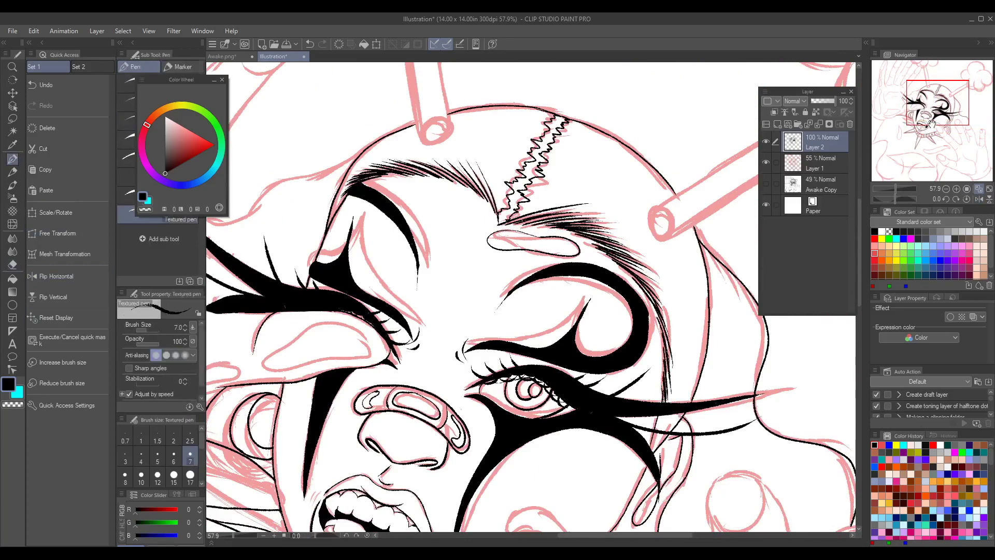
Outline the stick and its cloud puff above the head, then hide the pink sketch to check
left_click_drag(570, 233, 327, 340)
left_click_drag(430, 307, 591, 205)
mouse_move(430, 340)
left_mouse_down()
mouse_move(594, 238)
mouse_move(427, 327)
left_mouse_up()
left_click_drag(474, 235, 552, 301)
left_click_drag(513, 362, 638, 324)
left_click_drag(638, 331, 524, 148)
left_click_drag(518, 233, 539, 332)
left_click_drag(487, 223, 394, 371)
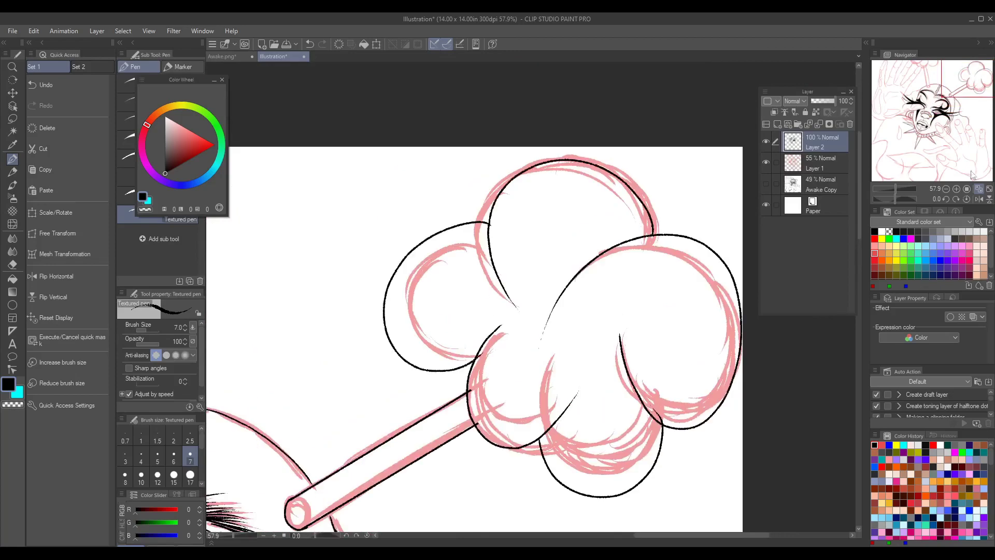
scroll(791, 335, "down", 5)
left_click(766, 163)
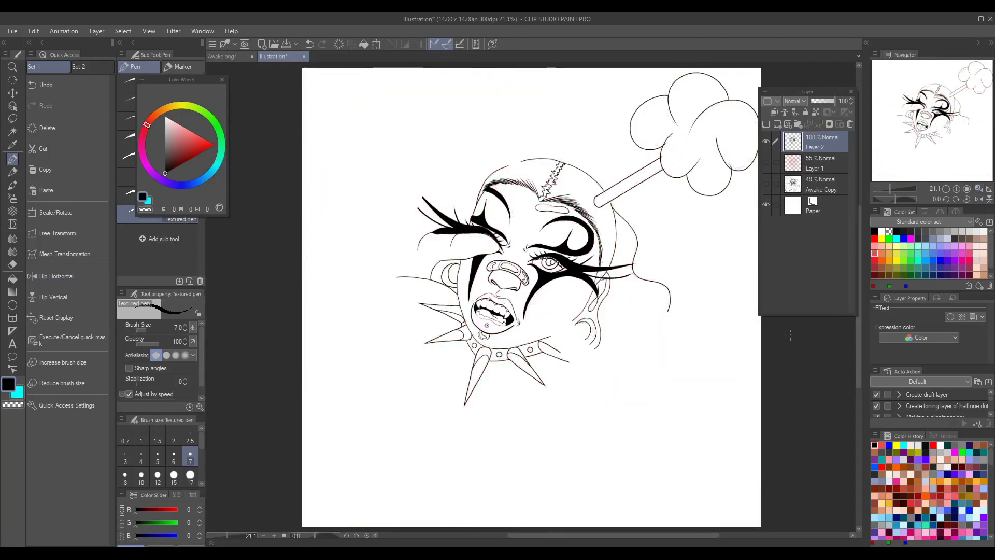
Show the sketch again and rotate and move the selected cloud onto its stick with Scale/Rotate
left_click(766, 163)
key("ctrl+t")
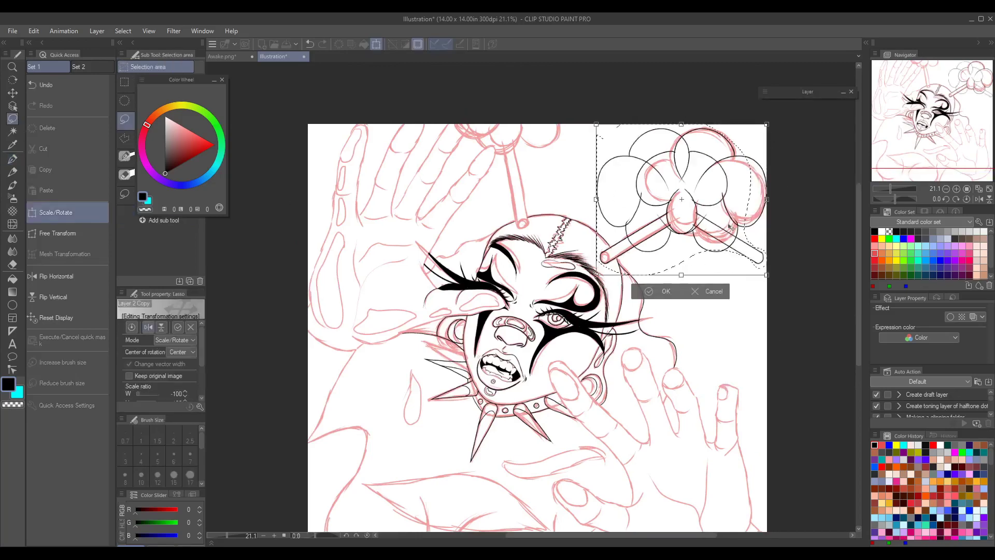
left_click_drag(731, 228, 570, 179)
key("Return")
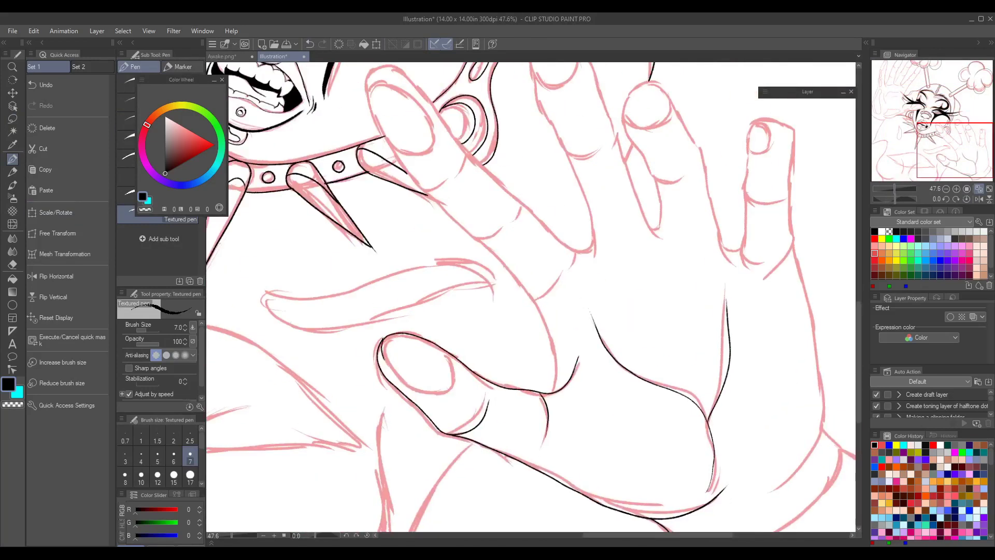
Ink the thumb's edges in black, undoing overlong or failed strokes
key("ctrl+z")
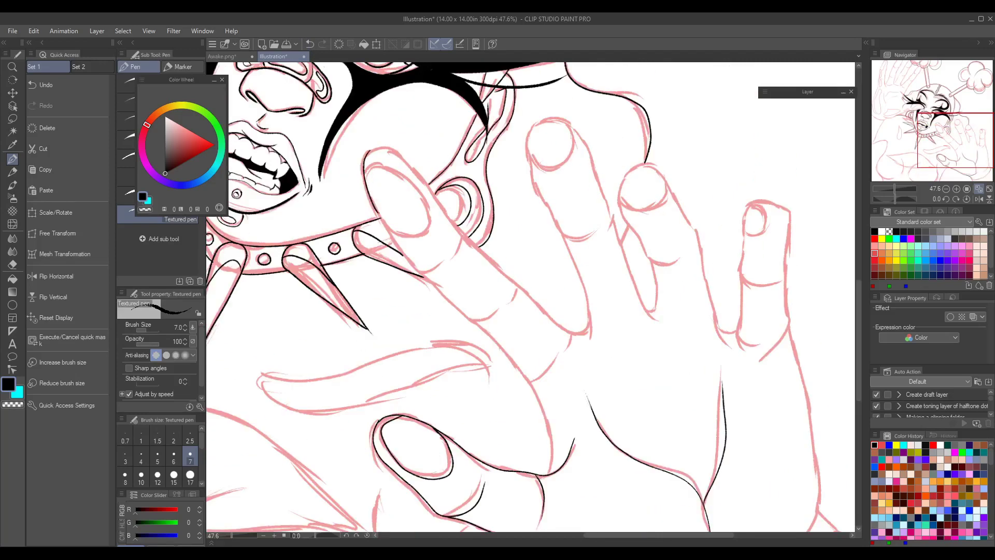
left_click_drag(418, 262, 551, 444)
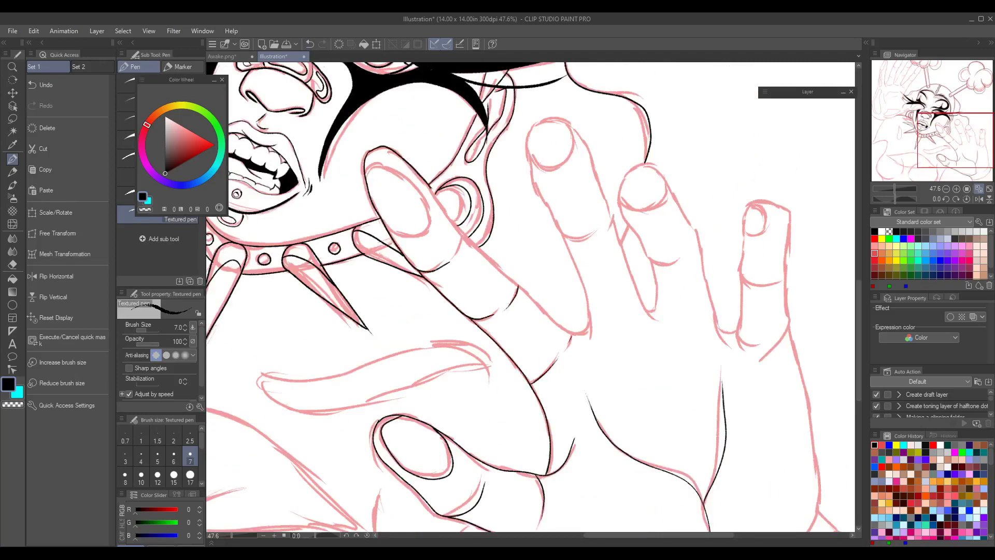
left_click_drag(429, 188, 464, 249)
mouse_move(463, 233)
left_mouse_down()
mouse_move(591, 333)
mouse_move(539, 309)
left_mouse_up()
key("ctrl+z")
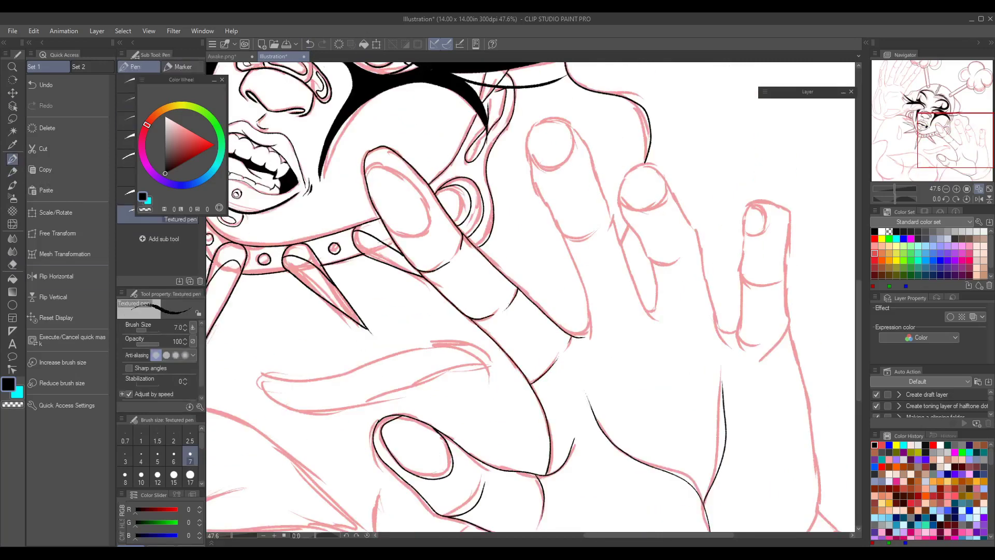
mouse_move(529, 123)
left_mouse_down()
mouse_move(572, 241)
mouse_move(551, 215)
mouse_move(581, 239)
left_mouse_up()
key("ctrl+z")
key("ctrl+z")
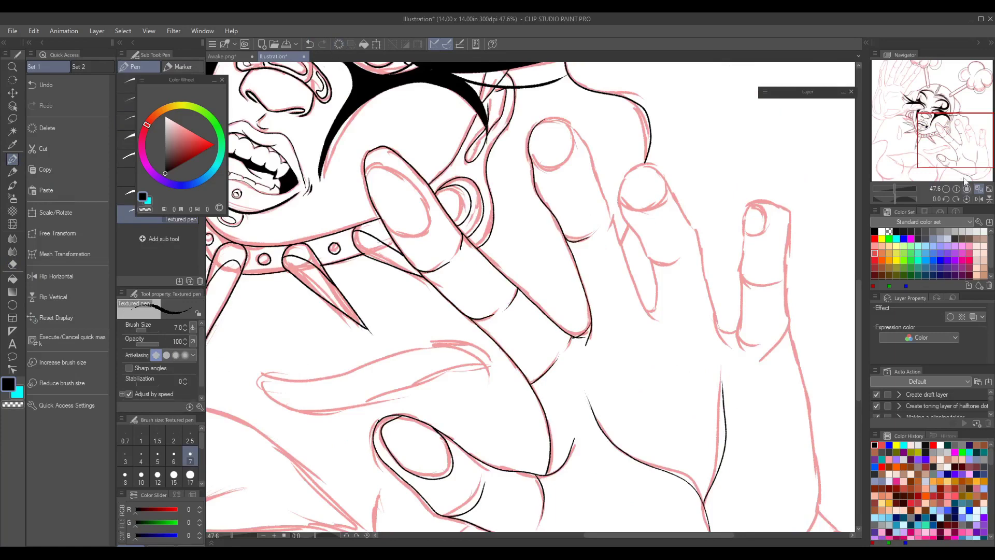
Ink the next finger's edges and fingernail on the raised hand
scroll(637, 368, "up", 5)
scroll(637, 368, "up", 3)
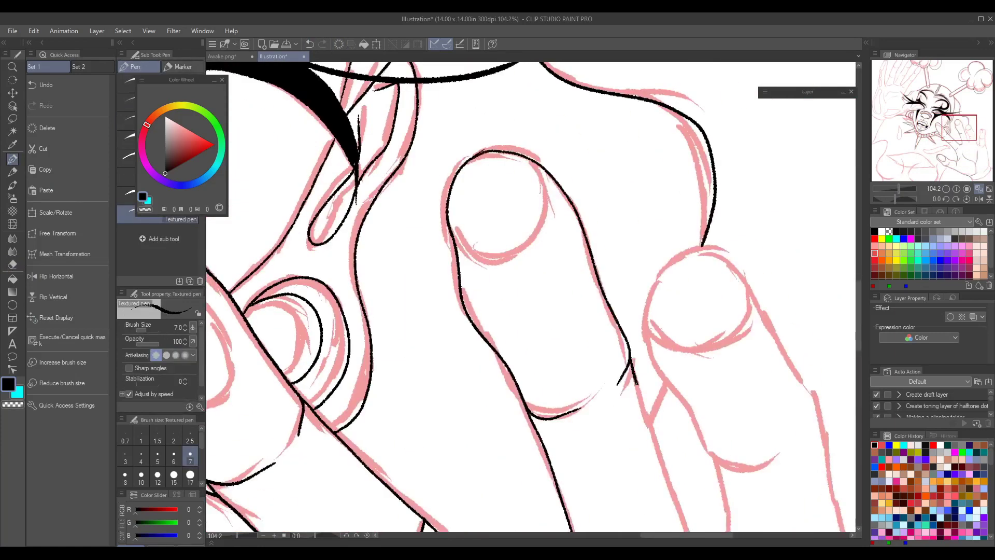
left_click_drag(674, 363, 482, 239)
mouse_move(518, 116)
left_mouse_down()
mouse_move(596, 331)
mouse_move(524, 443)
left_mouse_up()
left_click_drag(594, 218, 692, 511)
left_click_drag(456, 187, 553, 199)
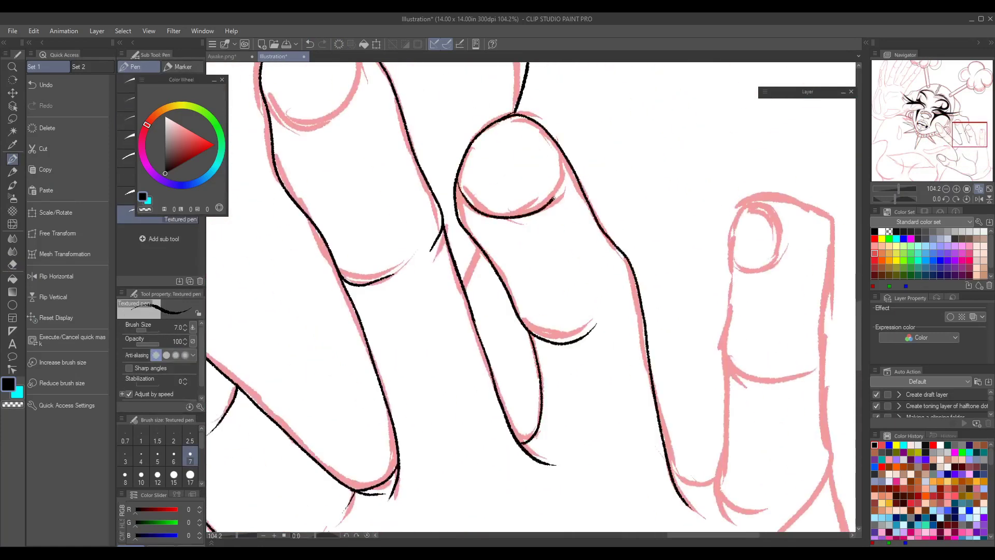
Ink the edges of the following finger on the raised hand
scroll(529, 295, "down", 2)
left_click_drag(534, 122, 570, 296)
left_click_drag(570, 269, 523, 448)
left_click_drag(485, 383, 523, 399)
left_click_drag(565, 106, 645, 291)
Ink the hand's right and lower-right edges and the wrist line
scroll(528, 295, "down", 2)
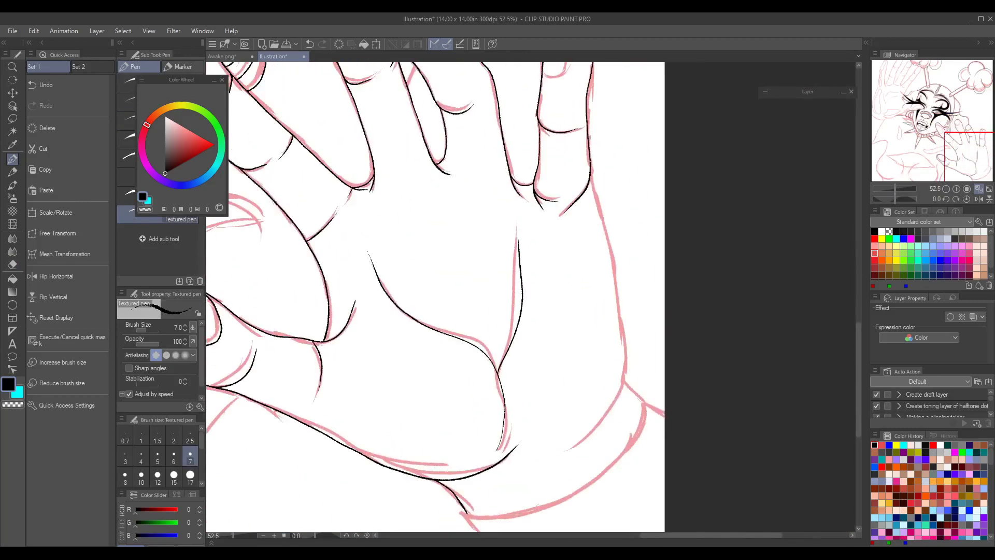
left_click_drag(593, 179, 624, 331)
left_click_drag(646, 332, 572, 449)
left_click_drag(466, 259, 523, 210)
mouse_move(521, 460)
left_mouse_down()
mouse_move(536, 482)
mouse_move(599, 463)
left_mouse_up()
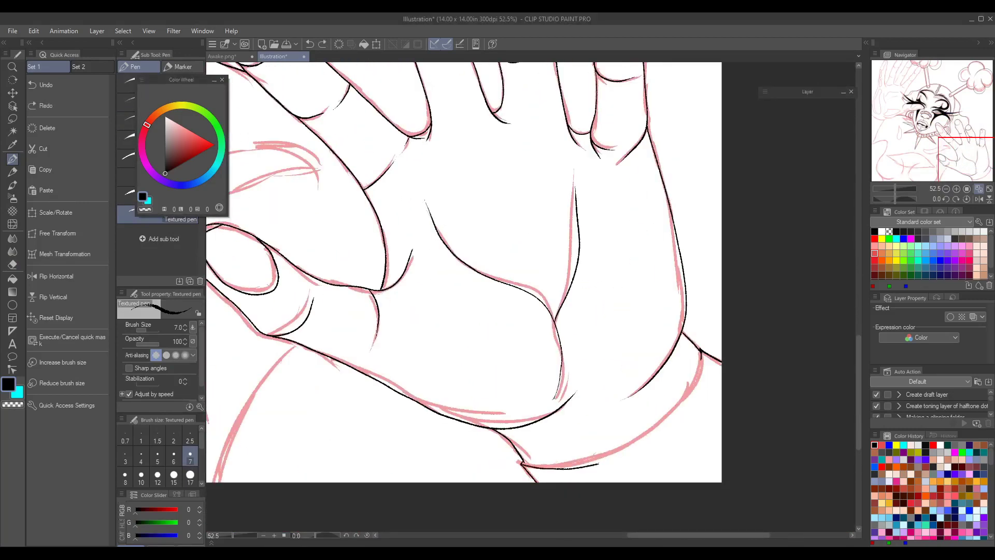
left_click_drag(701, 357, 601, 462)
Move over to the left hand and ink along one of its fingers
left_click_drag(466, 259, 565, 493)
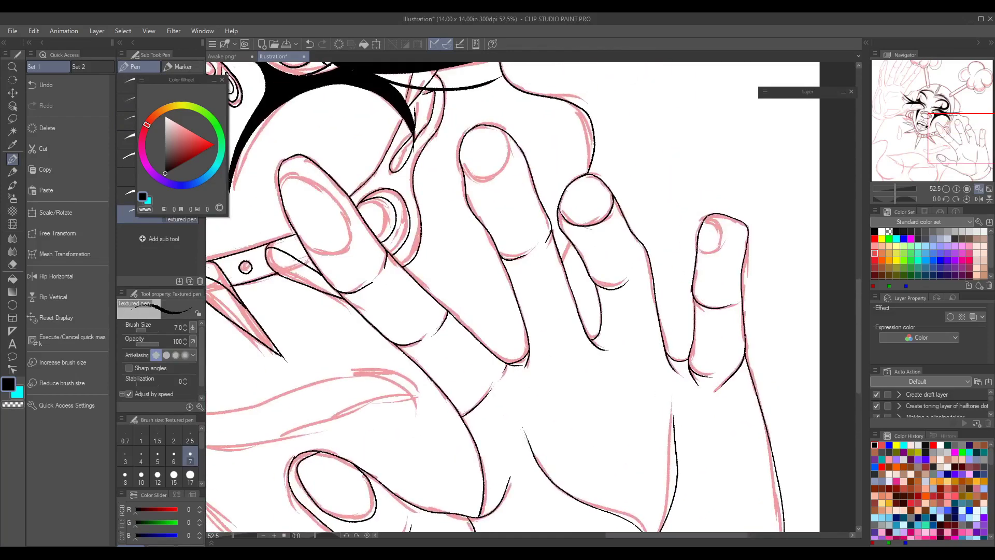
left_click_drag(950, 146, 896, 113)
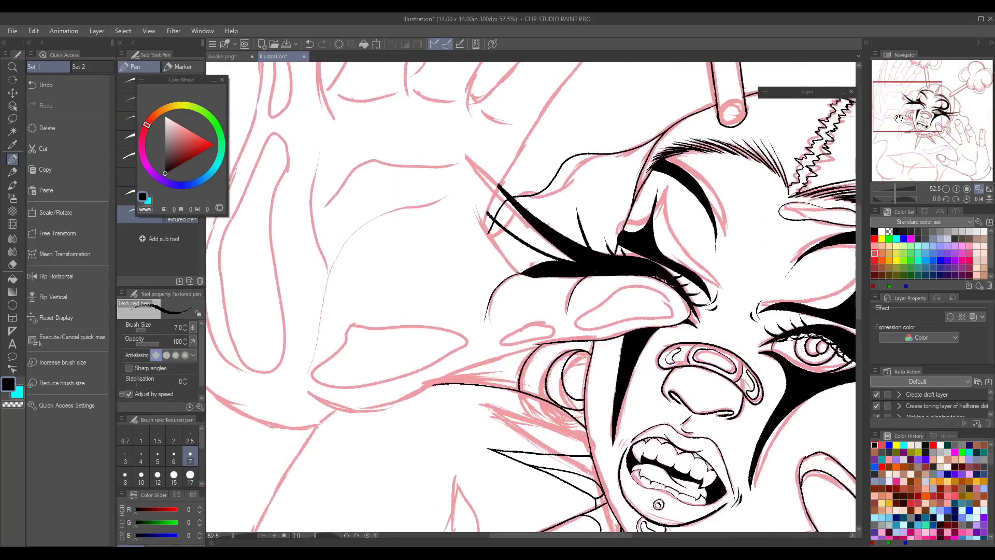
left_click_drag(640, 76, 763, 76)
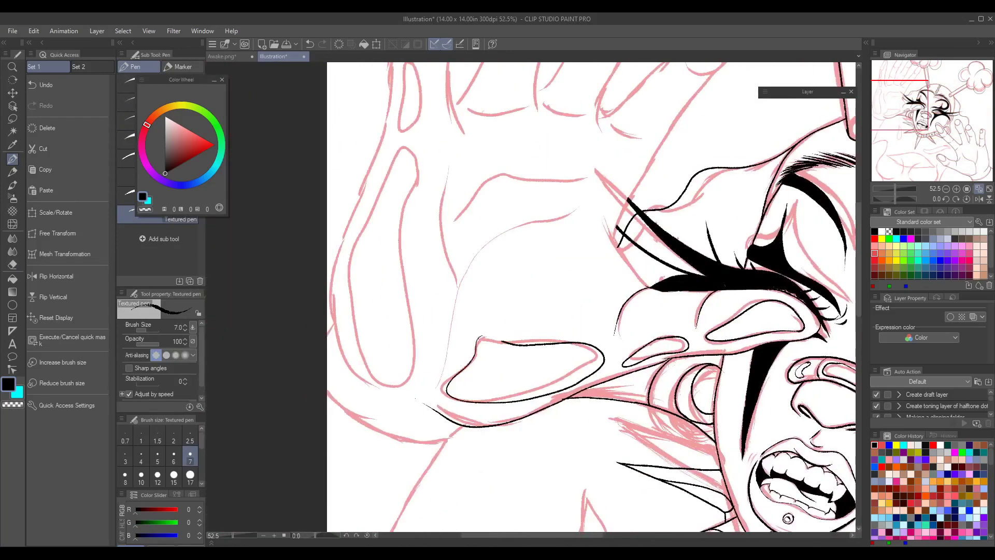
mouse_move(660, 76)
left_mouse_down()
mouse_move(764, 76)
mouse_move(783, 135)
left_mouse_up()
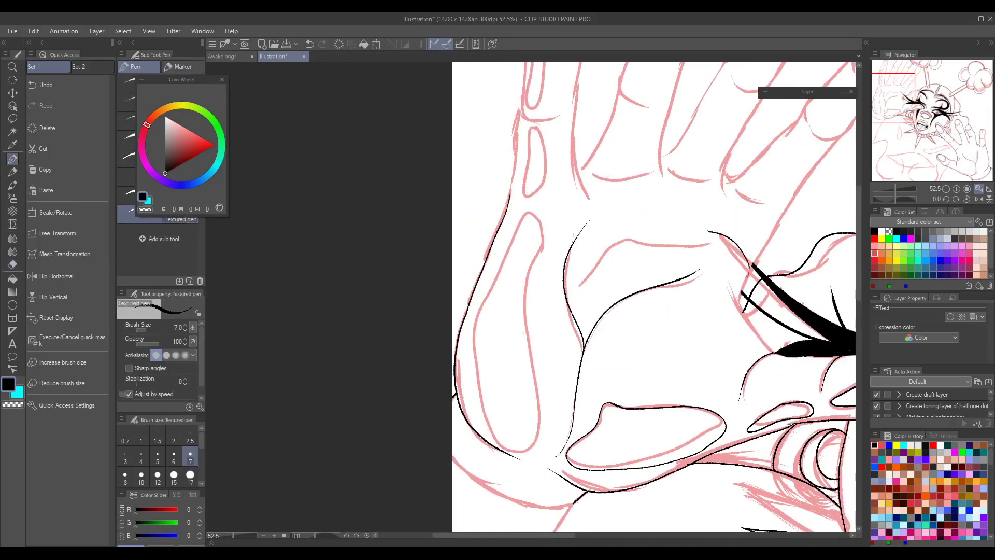
left_click_drag(542, 213, 479, 438)
mouse_move(674, 259)
left_mouse_down()
mouse_move(595, 348)
mouse_move(617, 332)
left_mouse_up()
left_click_drag(520, 137, 503, 302)
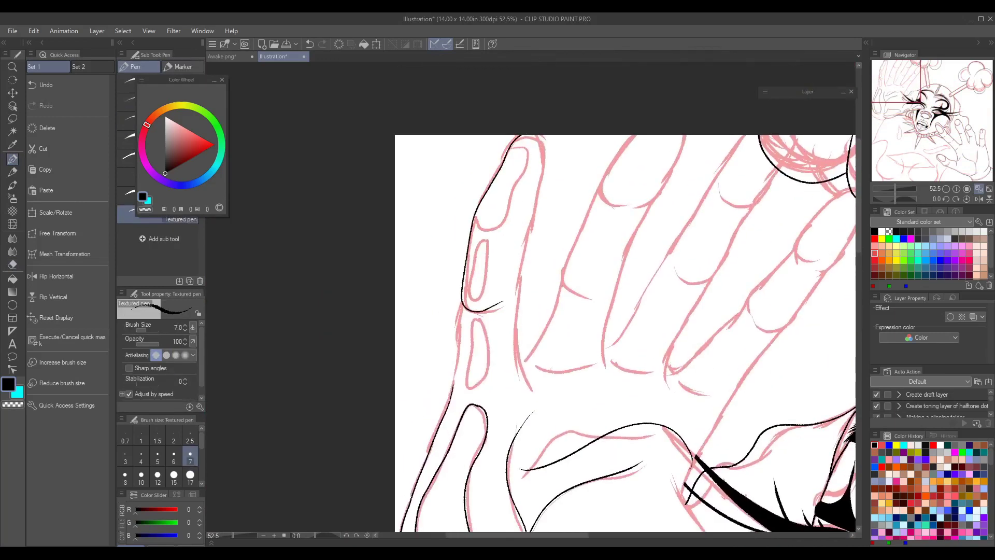
Ink the outer edges of the left hand's fingers
scroll(530, 222, "up", 2)
left_click_drag(432, 342, 412, 477)
mouse_move(516, 96)
left_mouse_down()
mouse_move(552, 129)
mouse_move(539, 477)
left_mouse_up()
left_click_drag(687, 94, 674, 210)
mouse_move(757, 95)
left_mouse_down()
mouse_move(751, 121)
mouse_move(687, 207)
mouse_move(645, 459)
left_mouse_up()
Ink the middle finger's knuckle crease and the left finger's nail and creases
left_click_drag(631, 178, 549, 388)
left_click_drag(581, 315, 625, 347)
left_click_drag(505, 112, 526, 153)
left_click_drag(448, 236, 490, 223)
left_click_drag(461, 249, 451, 290)
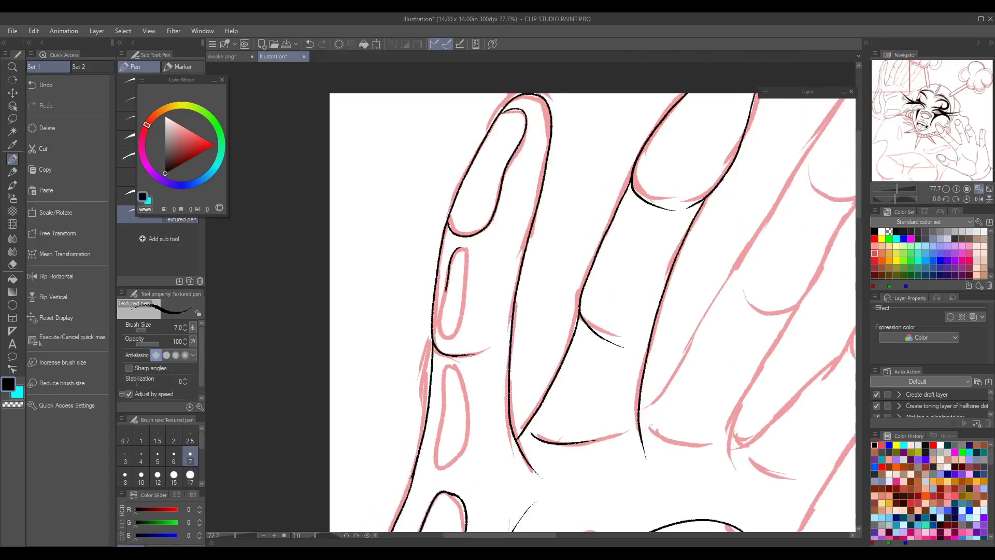
left_click_drag(445, 368, 441, 467)
left_click_drag(622, 259, 405, 274)
left_click_drag(588, 208, 668, 161)
Ink the middle and ring fingers' edges and creases, then fit the whole illustration in view
left_click_drag(634, 212, 507, 477)
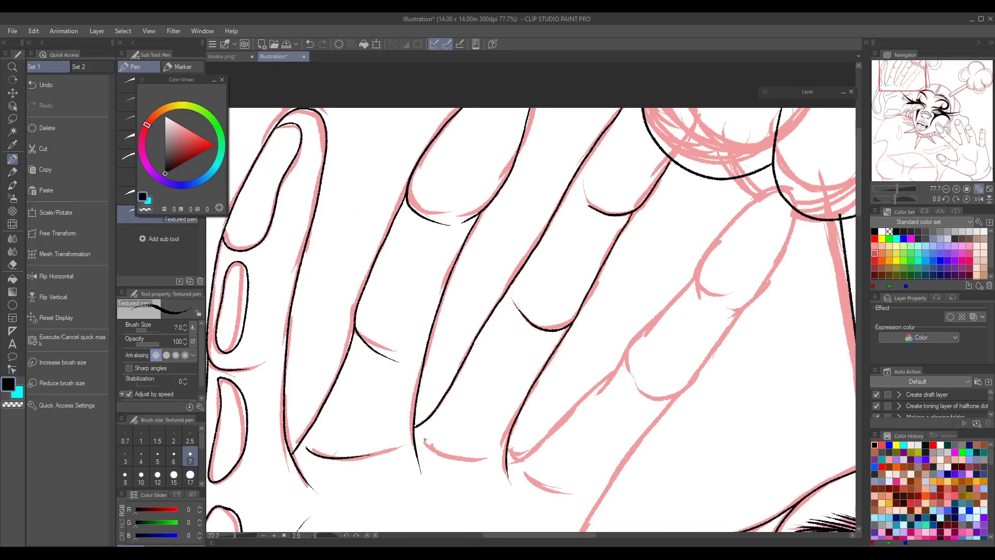
left_click_drag(425, 441, 490, 462)
mouse_move(786, 187)
left_mouse_down()
mouse_move(693, 301)
mouse_move(638, 414)
left_mouse_up()
left_click_drag(692, 274, 508, 465)
scroll(534, 296, "down", 3)
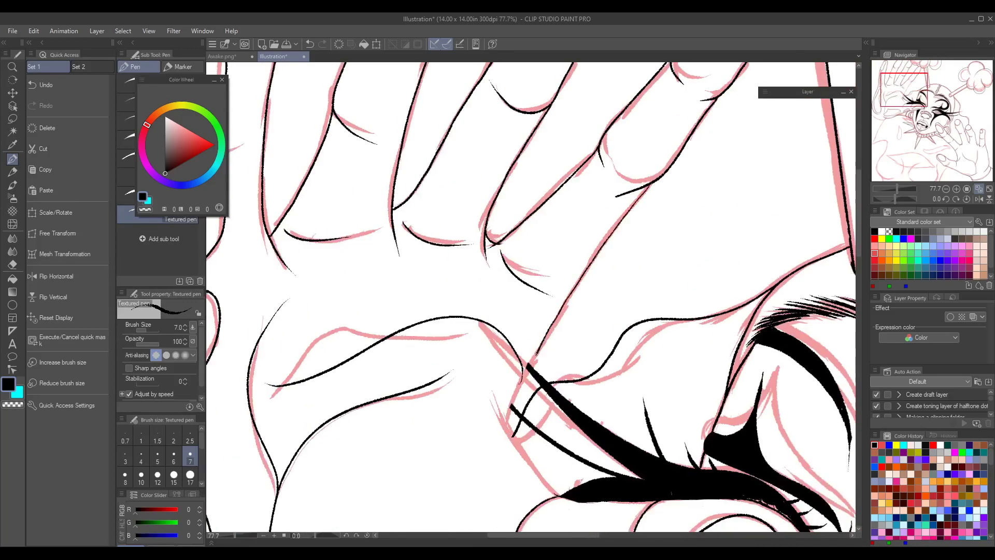
scroll(534, 295, "down", 2)
key("ctrl+0")
Ink the chest outline's curves below the spiked collar
scroll(901, 153, "up", 1)
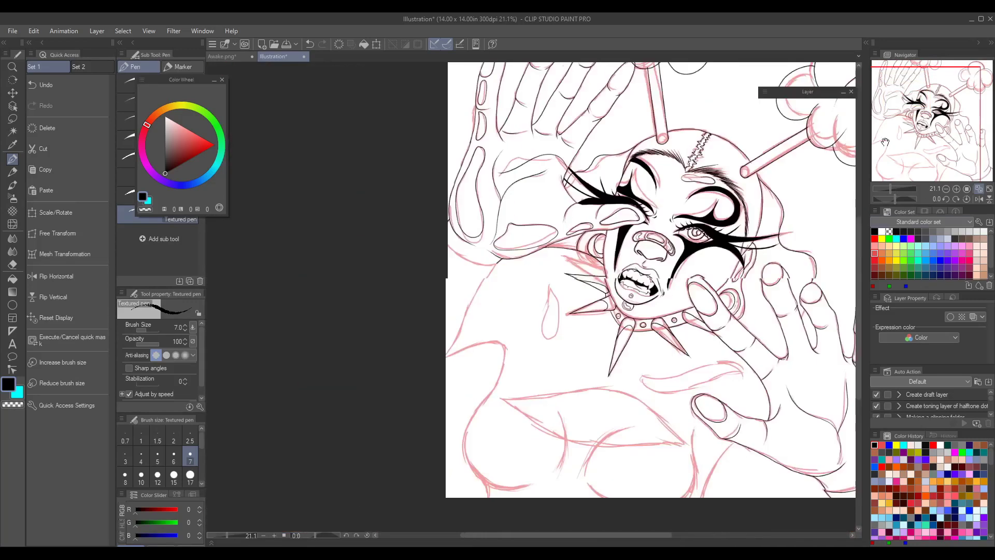
scroll(901, 153, "up", 2)
scroll(902, 152, "up", 2)
left_click_drag(901, 153, 901, 171)
left_click_drag(501, 63, 467, 356)
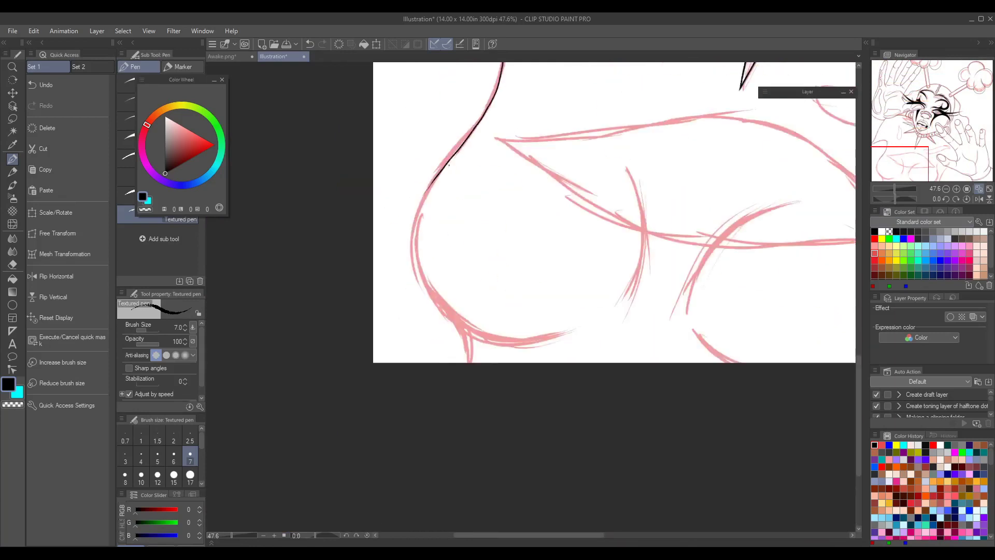
left_click_drag(594, 306, 463, 327)
left_click_drag(902, 165, 892, 154)
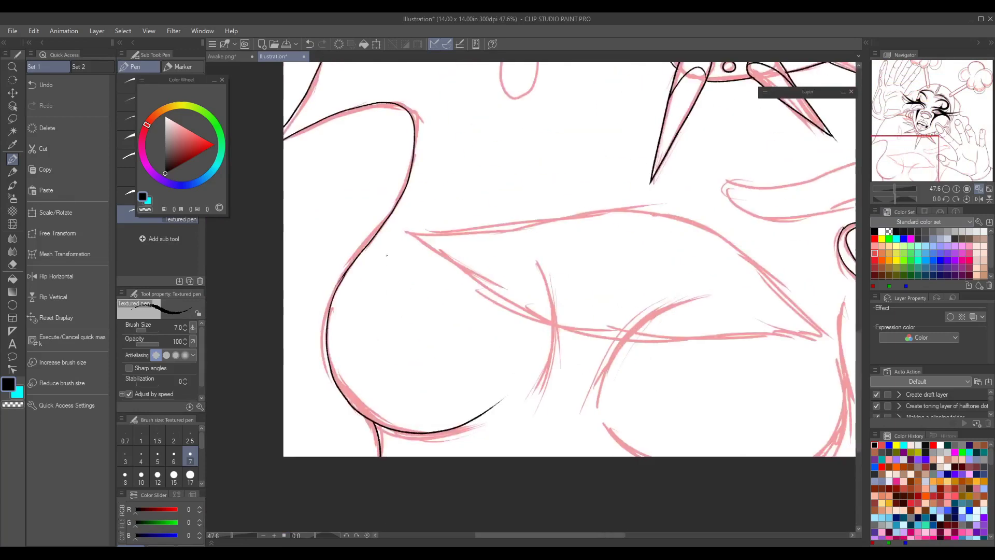
left_click_drag(383, 256, 829, 344)
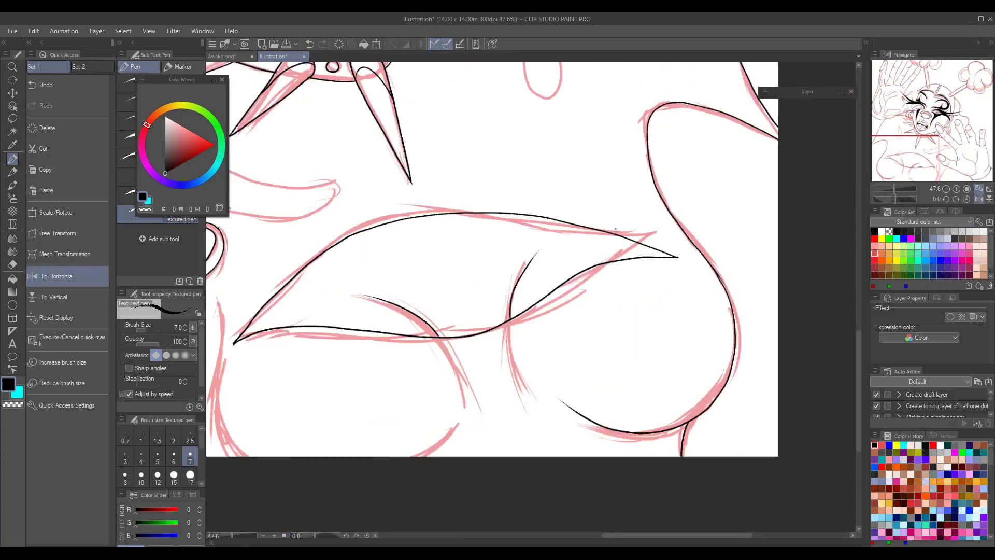
mouse_move(912, 163)
left_mouse_down()
mouse_move(933, 150)
mouse_move(899, 132)
left_mouse_up()
Draw diagonal stripes along the lollipop stick
scroll(900, 133, "down", 3)
scroll(956, 130, "up", 4)
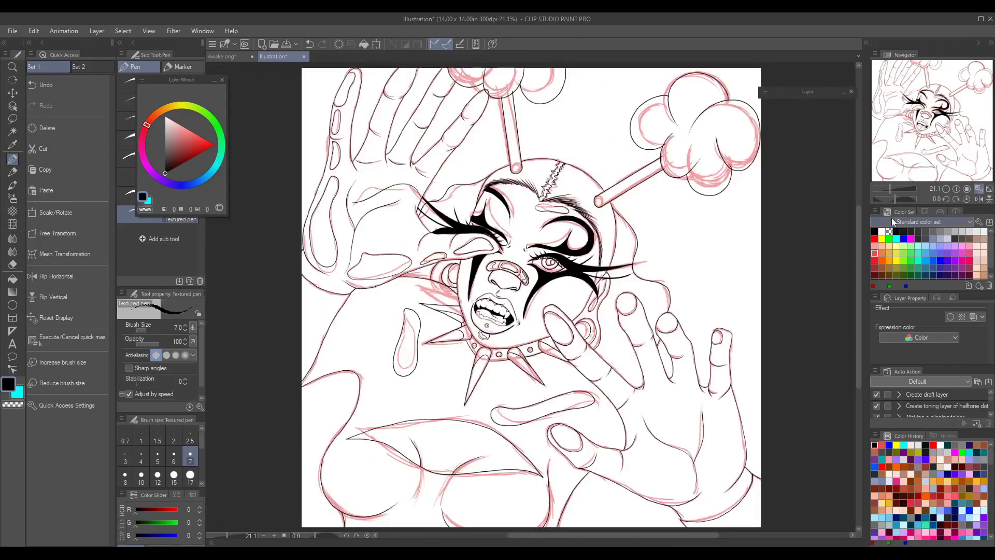
scroll(903, 204, "down", 5)
scroll(903, 204, "up", 5)
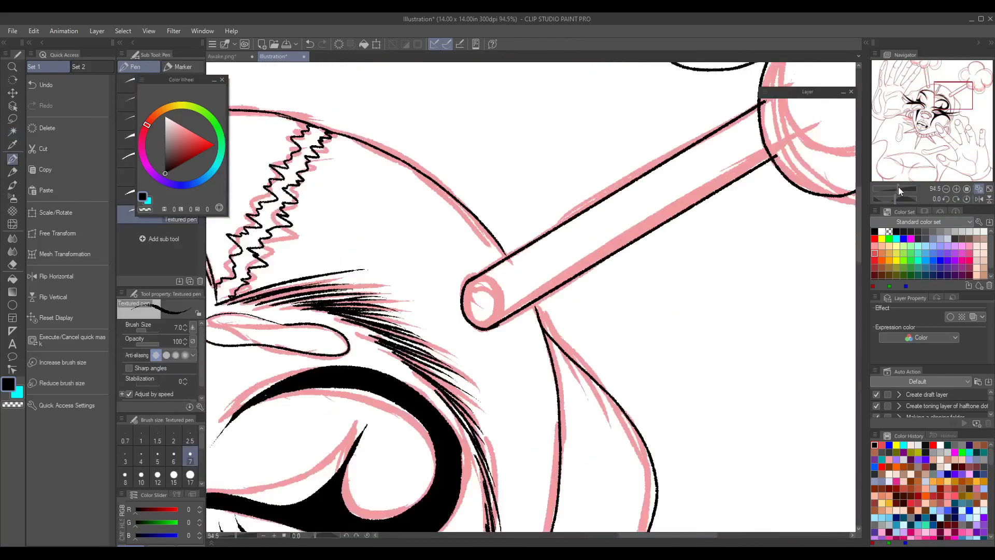
left_click_drag(478, 410, 533, 449)
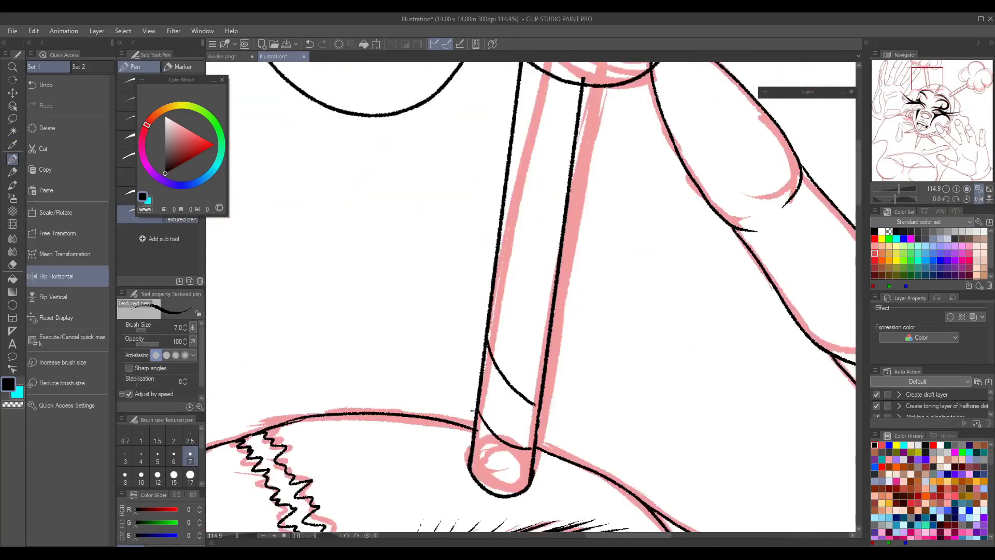
left_click_drag(495, 290, 545, 345)
left_click_drag(502, 228, 553, 296)
left_click_drag(507, 179, 567, 236)
left_click_drag(520, 86, 590, 147)
Erase stray lines with the Eraser, then return to the pen and view the whole illustration
key("e")
scroll(903, 205, "down", 1)
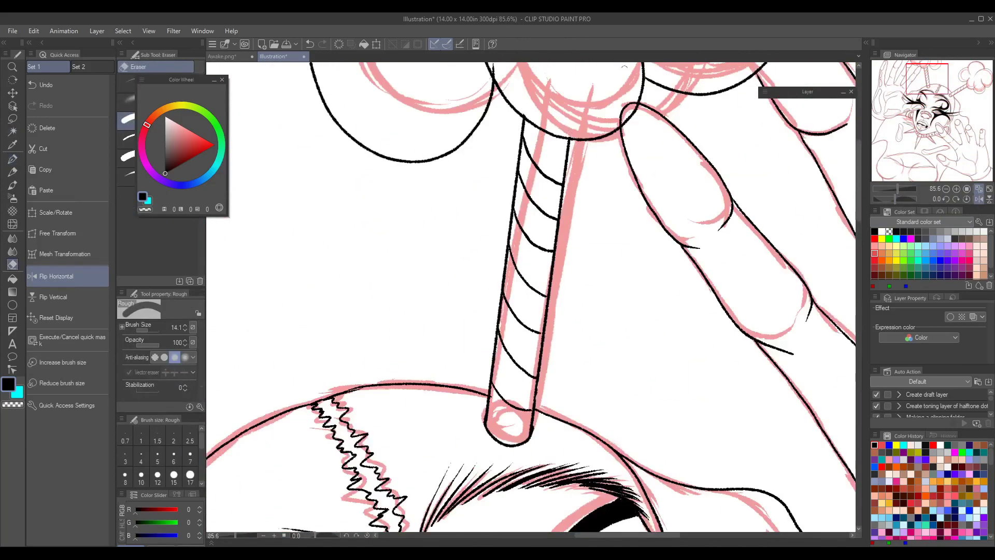
scroll(681, 152, "down", 2)
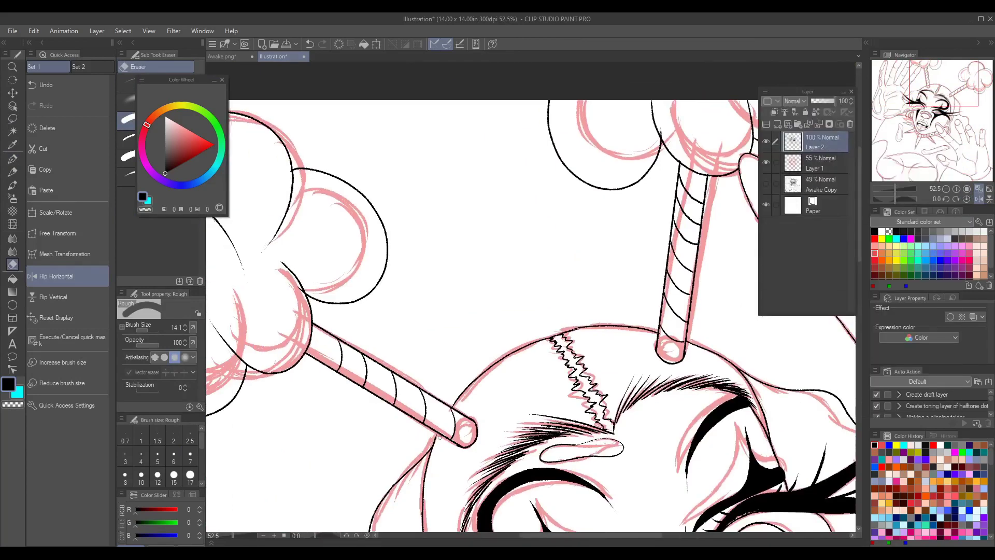
key("w")
scroll(439, 437, "down", 3)
left_click(473, 343)
left_click_drag(891, 191, 915, 120)
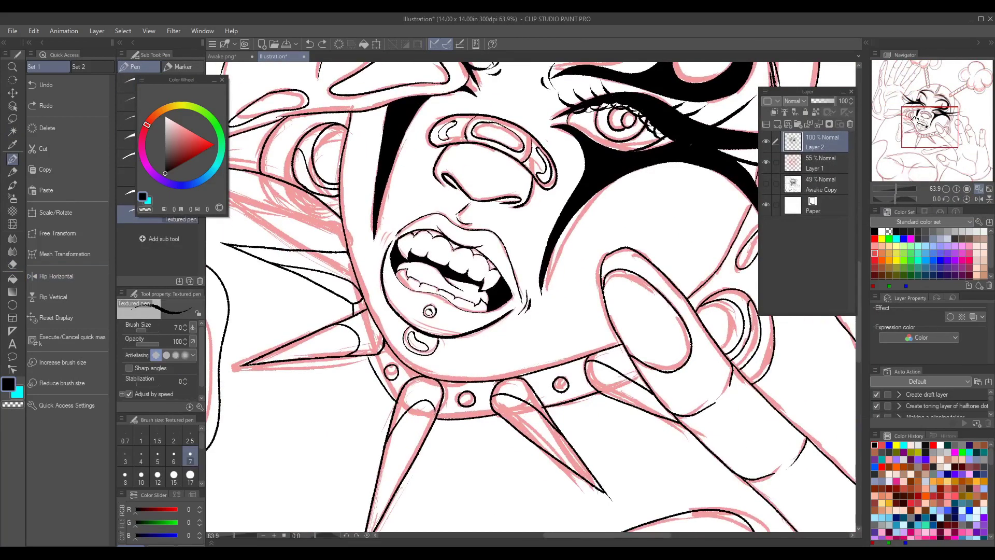
left_click_drag(895, 189, 890, 227)
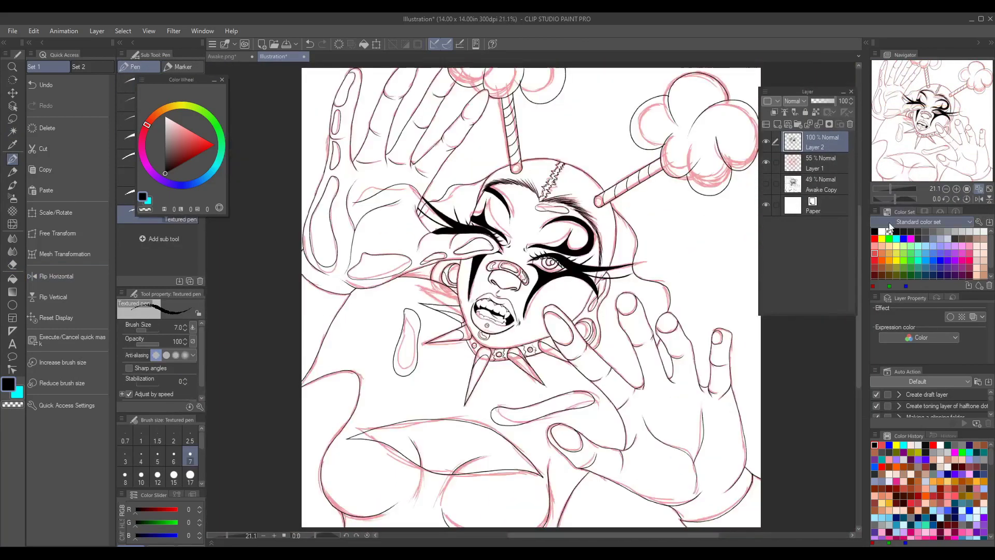
key("w")
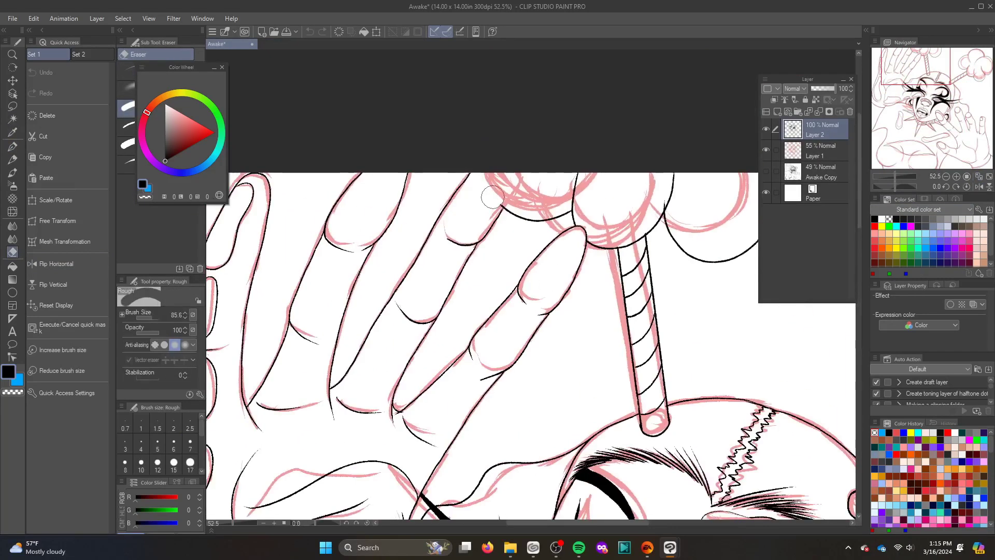
Select the face and hand skin, fill it flat blue on a new layer, and deselect
key("p")
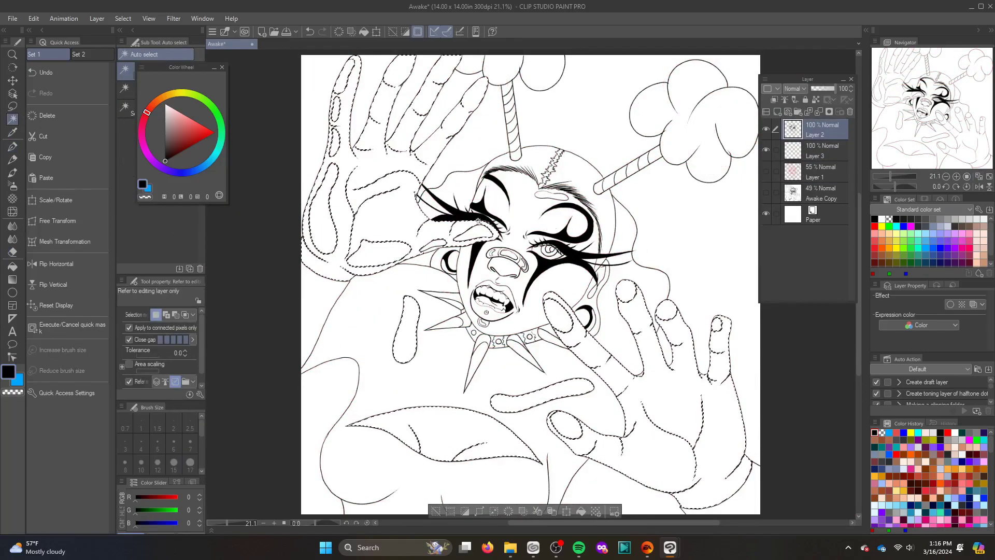
left_click(568, 254, "shift")
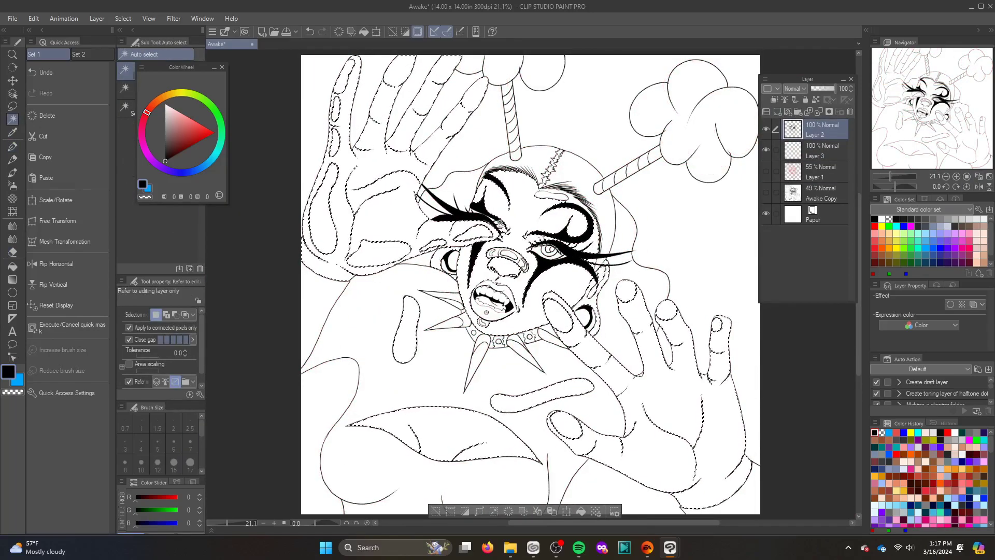
left_click(672, 353, "shift")
key("ctrl+shift+n")
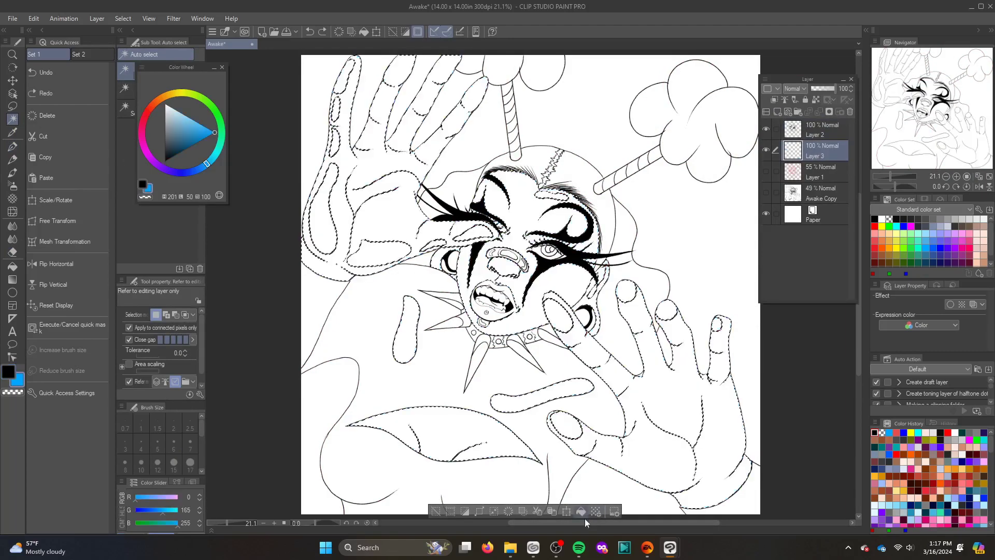
key("alt+BackSpace")
key("ctrl+d")
Paint a column of progressively darker blue swatches beside the figure
key("p")
left_click(737, 193)
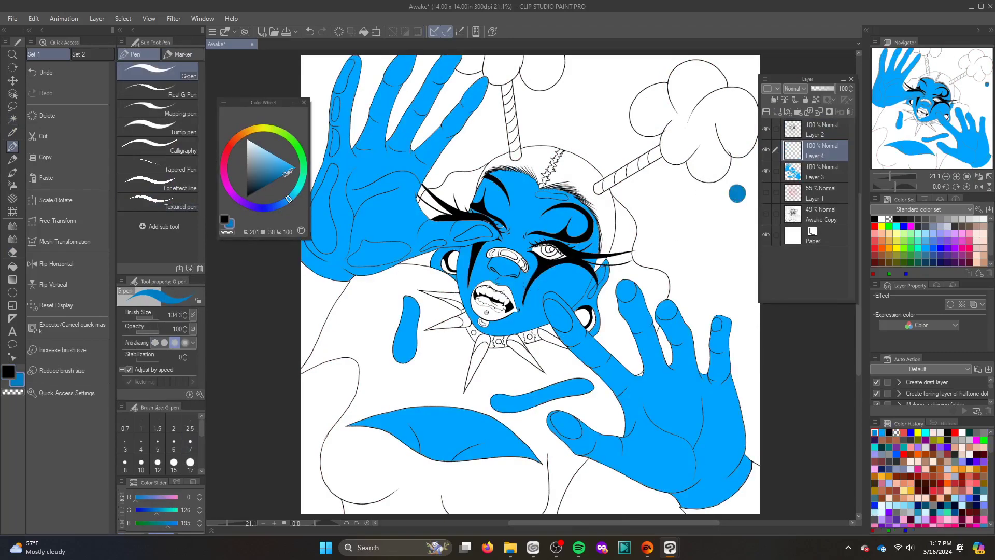
left_click(737, 215)
left_click(739, 236)
left_click(742, 245)
left_click(739, 182)
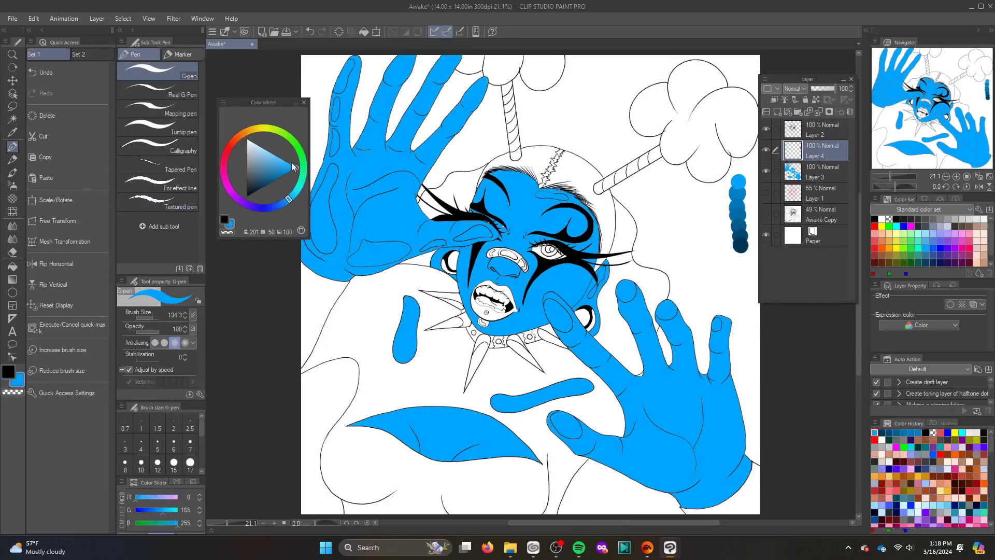
Add lighter blue swatches and pick the base blue from the fill layer
left_click_drag(718, 195, 718, 225)
left_click(271, 152)
left_click(720, 236)
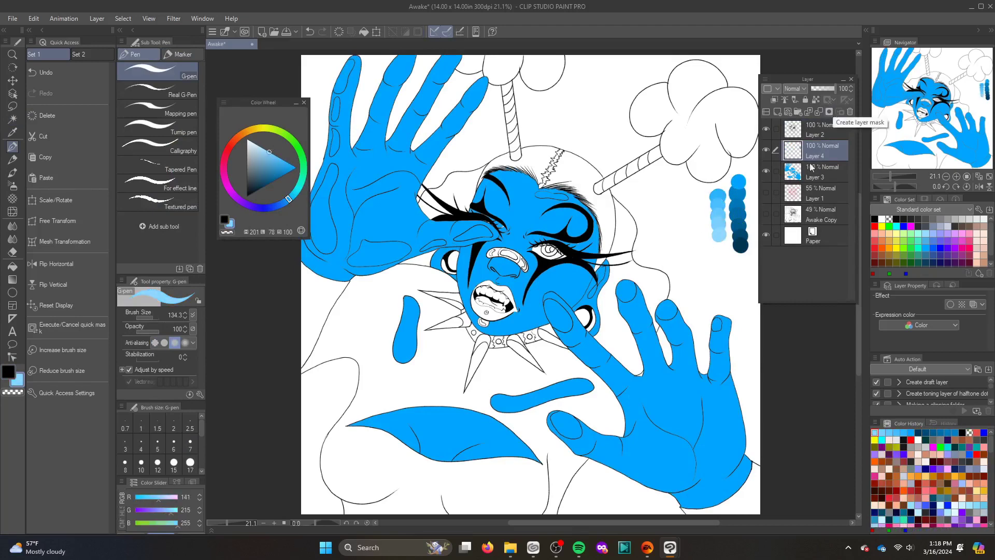
left_click(817, 171)
left_click(496, 214, "alt")
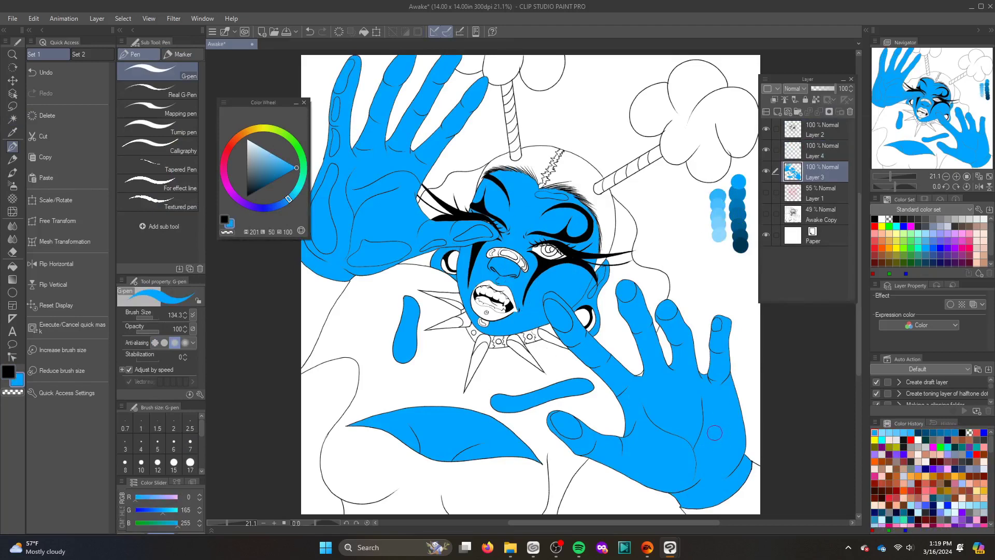
Set up a watercolour brush with darker blue on the empty layer above the fill
left_click(12, 173)
left_click(739, 190, "alt")
left_click(817, 150)
scroll(497, 207, "up", 2)
Paint dark blue shading on the forehead, cheek and jaw
left_click_drag(469, 161, 497, 160)
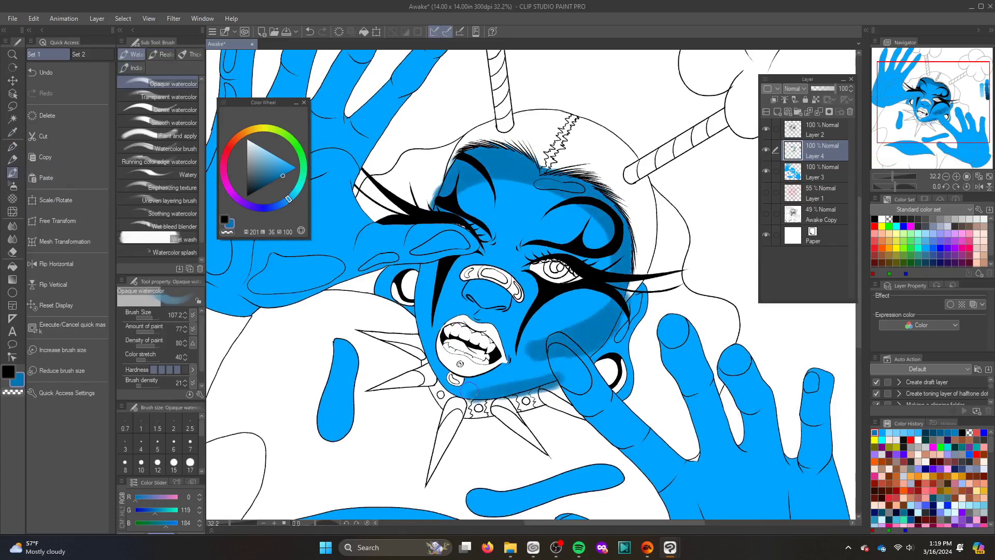
left_click_drag(518, 259, 414, 280)
left_click(726, 218, "alt")
left_click_drag(500, 202, 536, 205)
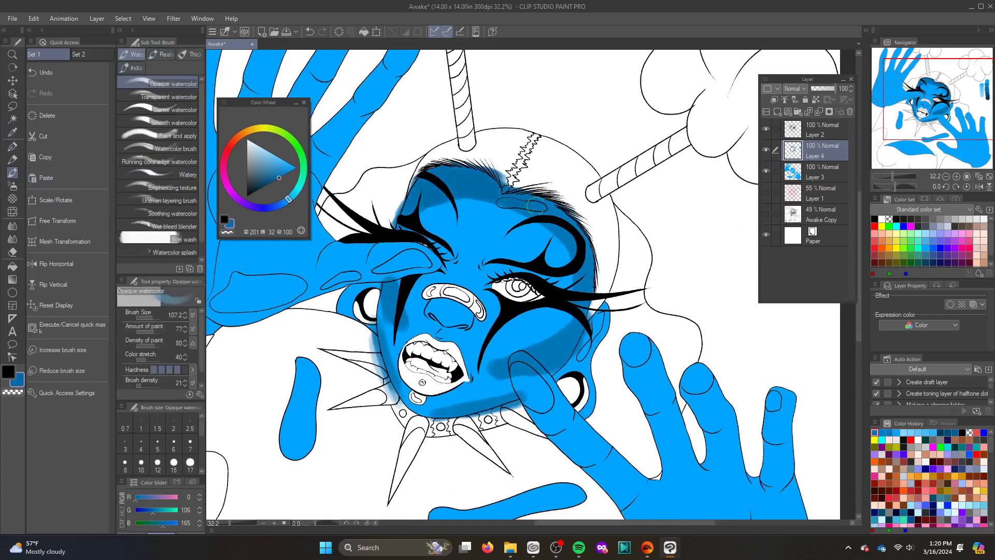
left_click_drag(565, 345, 389, 373)
mouse_move(518, 260)
left_mouse_down()
mouse_move(430, 214)
mouse_move(518, 260)
left_mouse_up()
Add light blue highlights to the forehead and the cheek under the eye
left_click(652, 145, "alt")
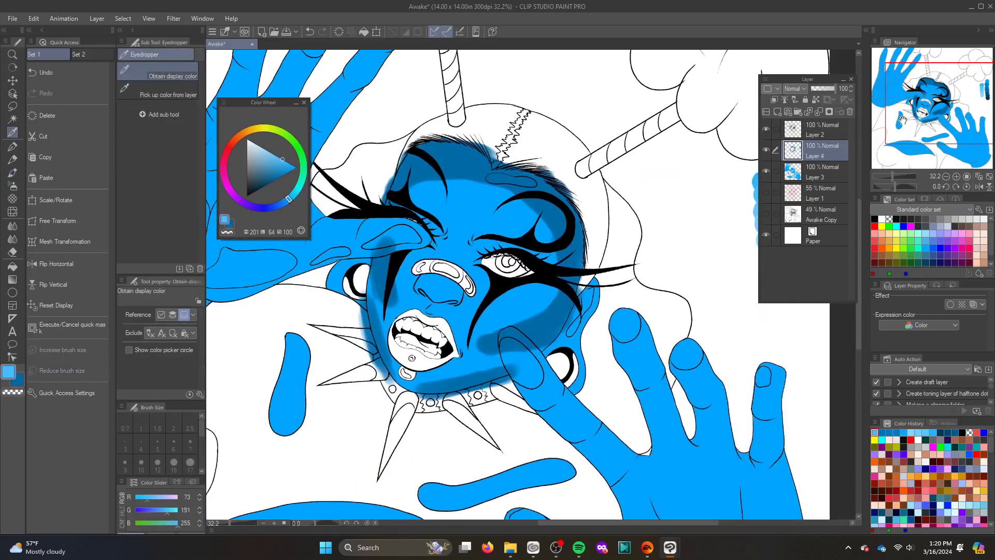
mouse_move(456, 217)
left_mouse_down()
mouse_move(475, 235)
mouse_move(523, 210)
left_mouse_up()
left_click_drag(472, 306, 498, 310)
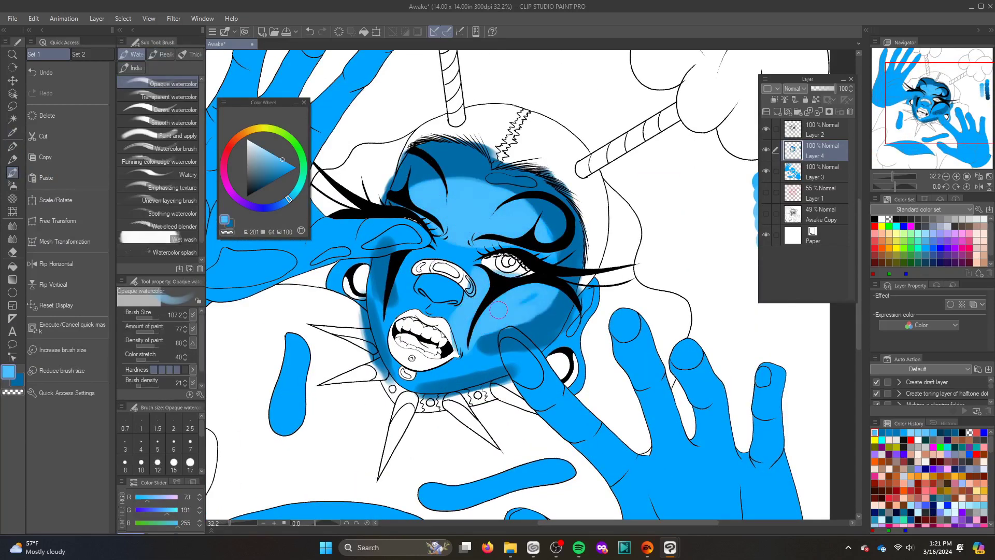
left_click(408, 288, "alt")
Add new shading layers and paint more dark blue shading
key("ctrl+shift+n")
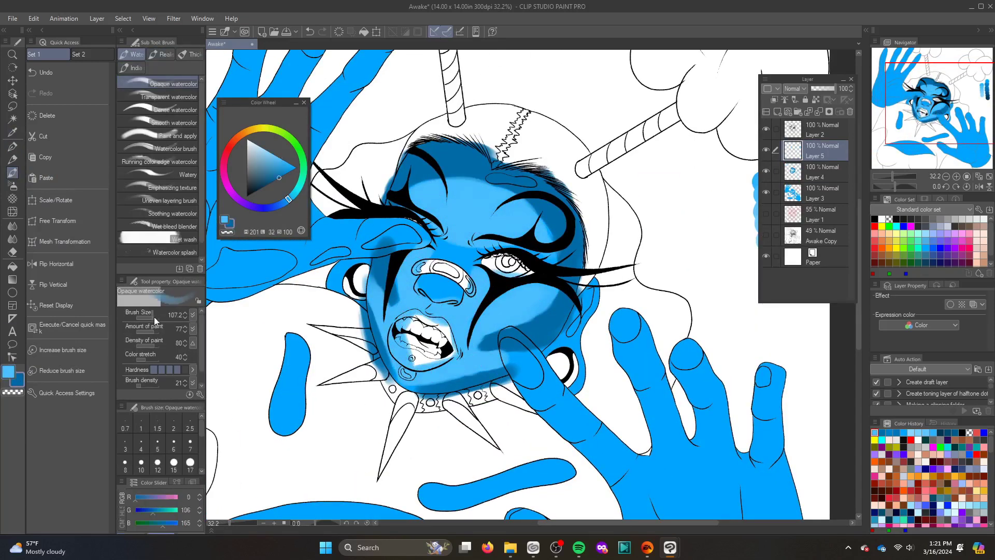
scroll(441, 301, "up", 2)
scroll(455, 306, "up", 1)
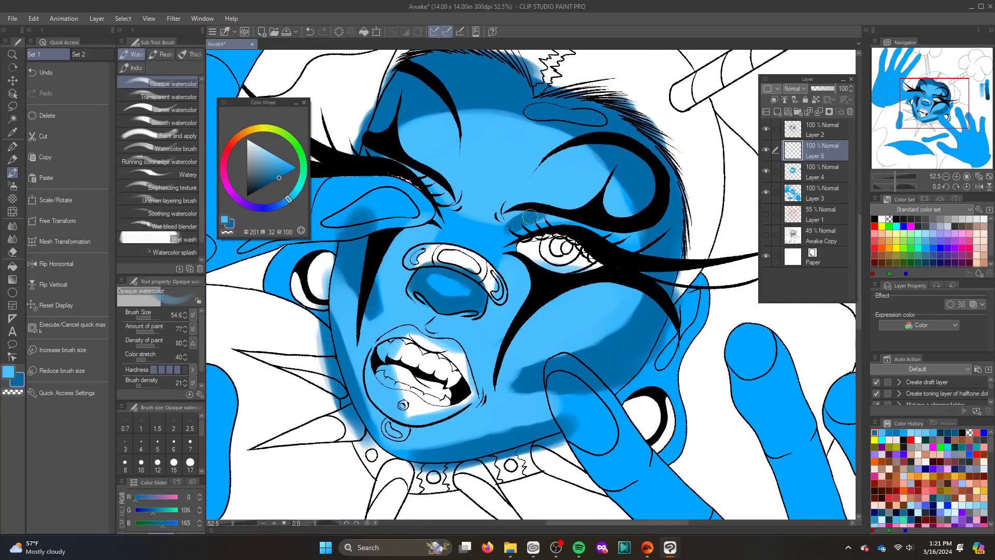
key("ctrl+shift+n")
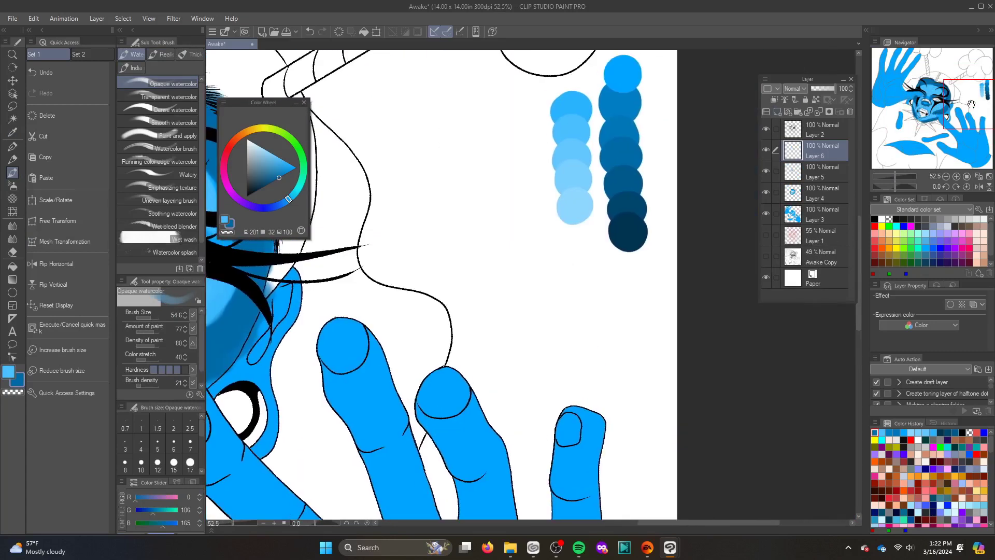
left_click(788, 280, "alt")
left_click_drag(578, 327, 603, 330)
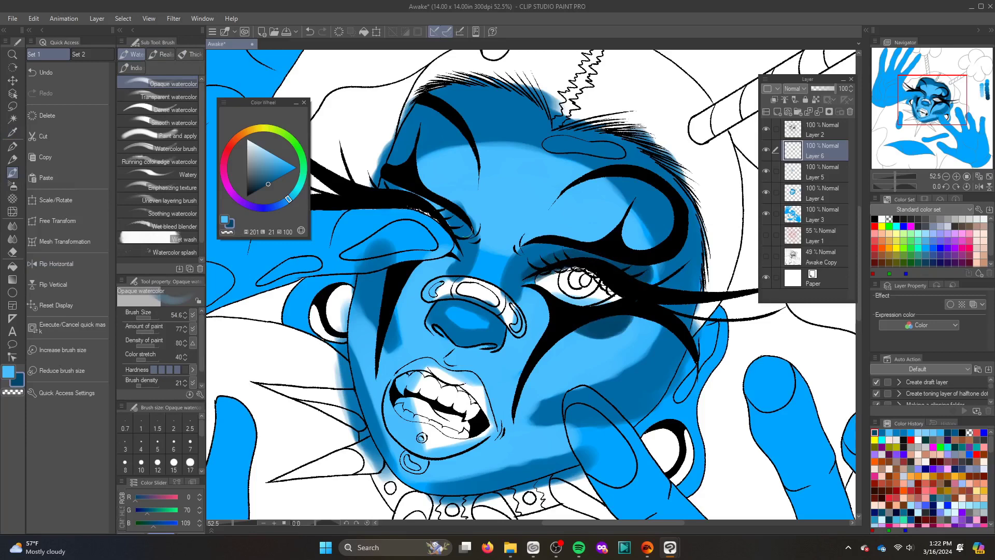
Return to the flat-blue Layer 2 with the textured pen, fit the canvas, and add Layer 7
left_click(576, 369, "ctrl+shift")
key("p")
left_click(533, 265, "alt")
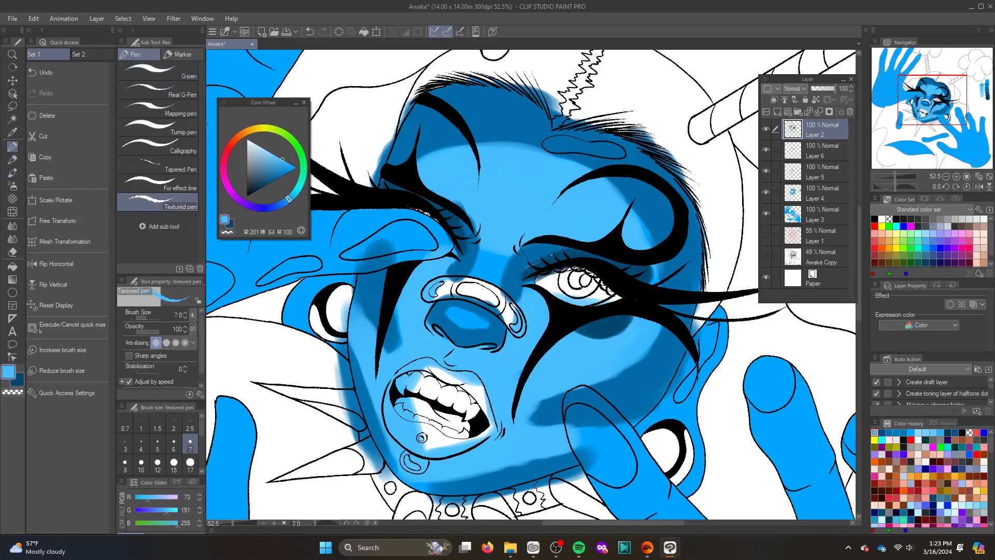
key("ctrl+0")
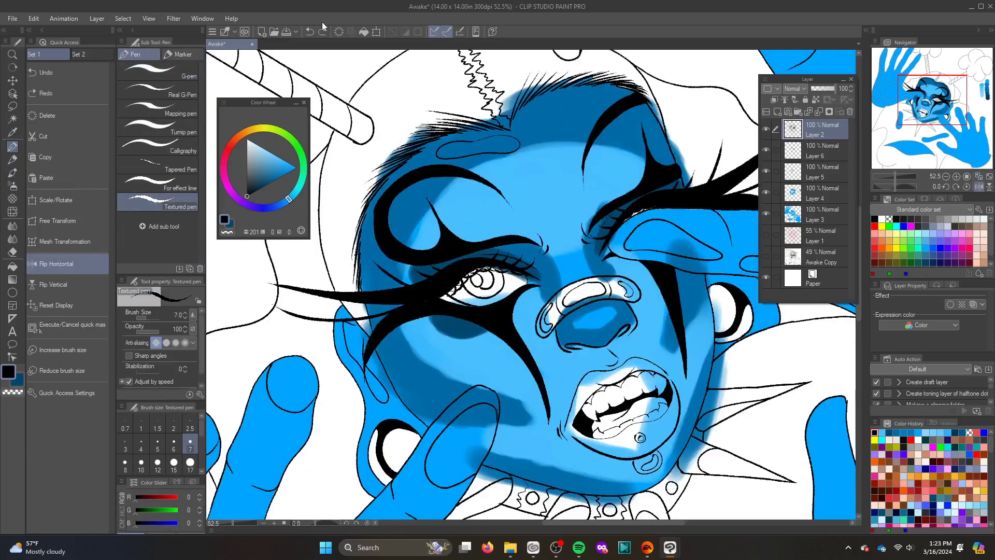
key("ctrl+shift+n")
left_click(900, 430)
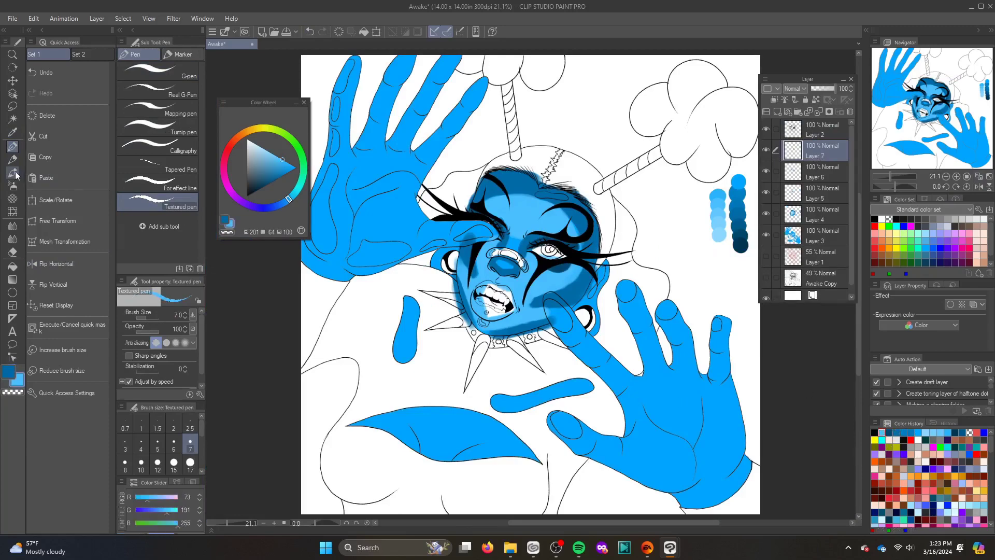
Magic-wand the flat blue areas on Layer 2, then paint on Layer 7 with the watercolor brush
left_click(13, 119)
left_click(352, 227, "ctrl+shift")
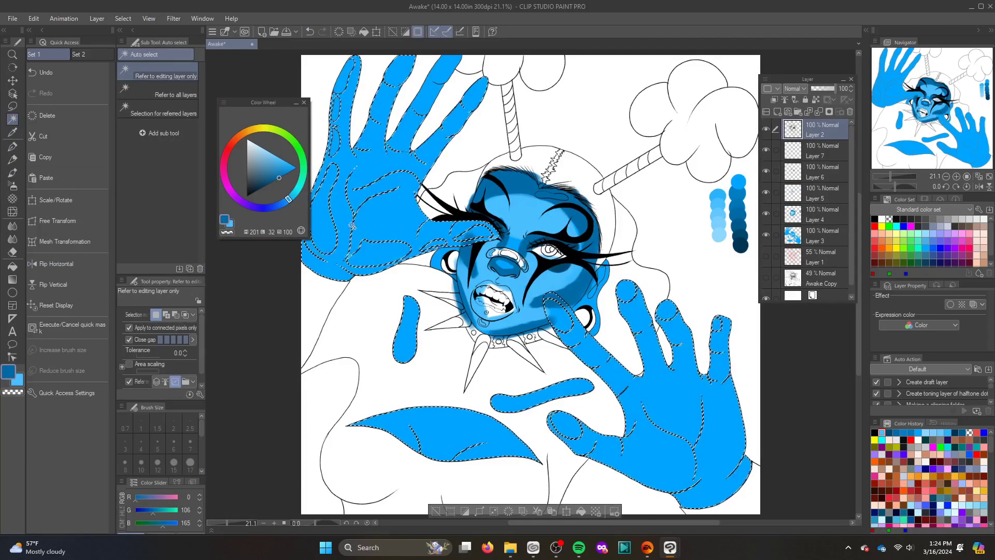
left_click(819, 151)
key("b")
left_click_drag(360, 427, 379, 378)
mouse_move(498, 404)
left_mouse_down()
mouse_move(378, 377)
mouse_move(460, 376)
left_mouse_up()
Shade the lower hand's palm edge, thumb base and finger gaps with darker blue
key("x")
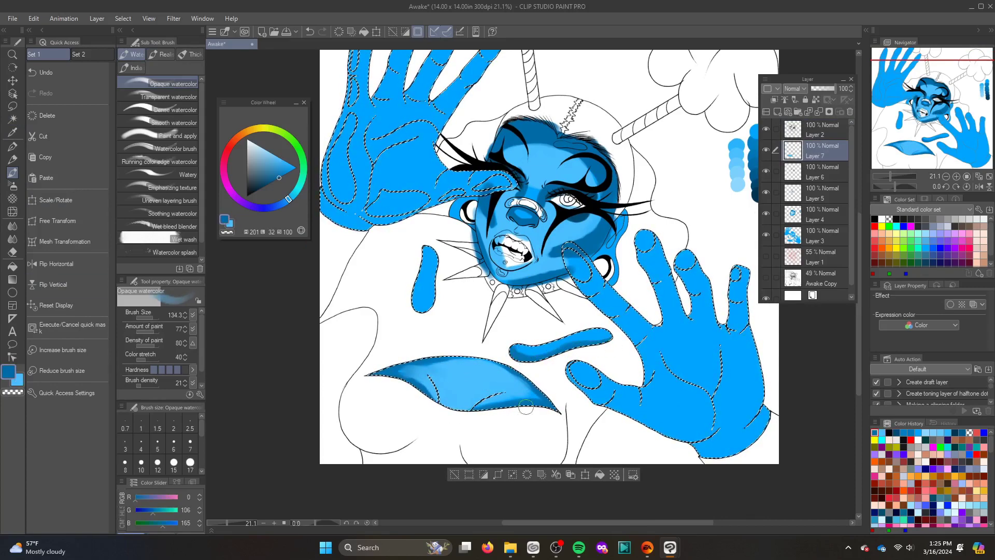
mouse_move(703, 446)
left_mouse_down()
mouse_move(604, 458)
mouse_move(644, 338)
left_mouse_up()
left_click_drag(622, 446, 516, 422)
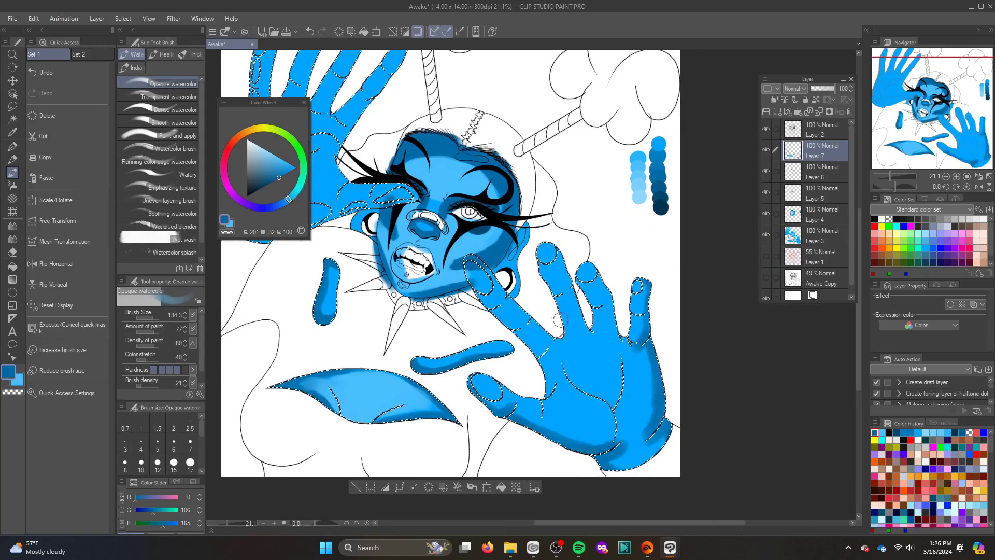
left_click_drag(469, 272, 485, 300)
left_click_drag(540, 389, 549, 373)
mouse_move(549, 298)
left_mouse_down()
mouse_move(565, 282)
mouse_move(586, 296)
left_mouse_up()
Shade the four fingers of the upper-left hand with darker blue
left_click_drag(574, 342, 756, 461)
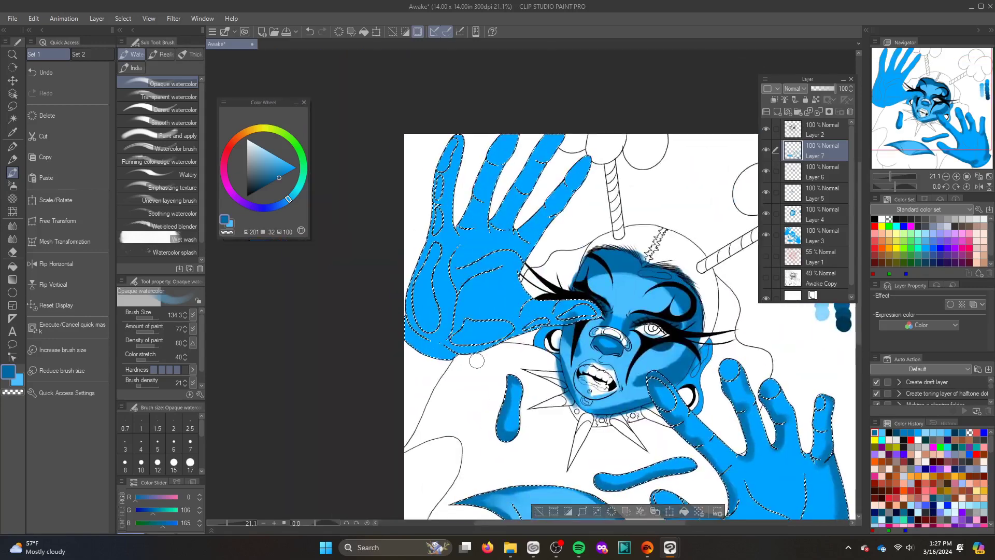
left_click_drag(458, 130, 448, 231)
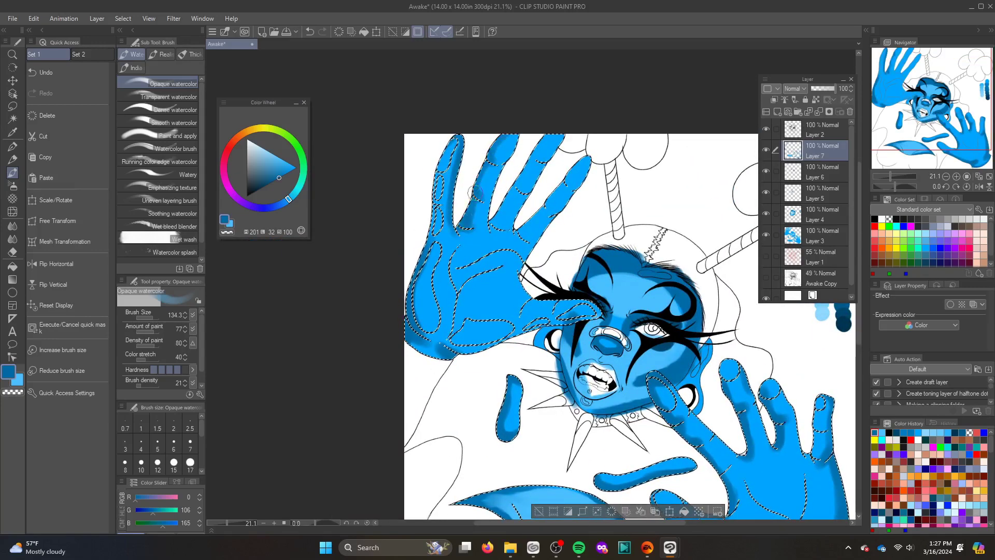
left_click_drag(499, 139, 509, 193)
left_click_drag(570, 201, 529, 247)
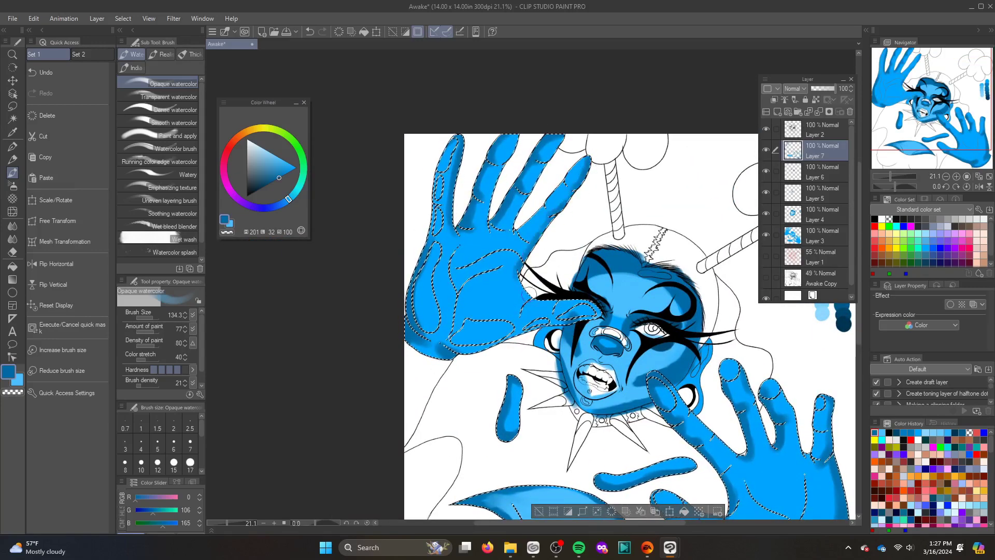
left_click_drag(580, 174, 514, 241)
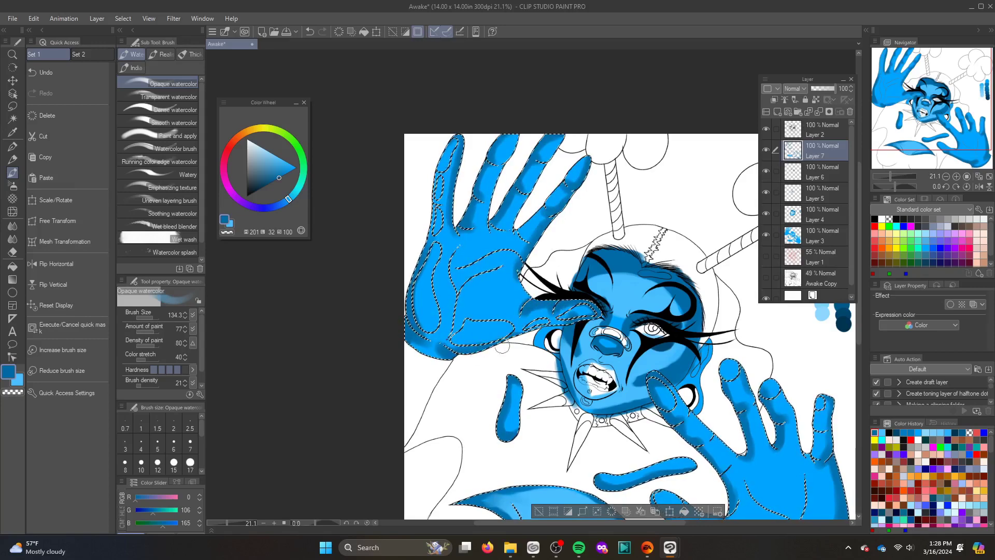
Add lighter blue shading to the lower-right hand's palm and fingers
left_click(926, 131)
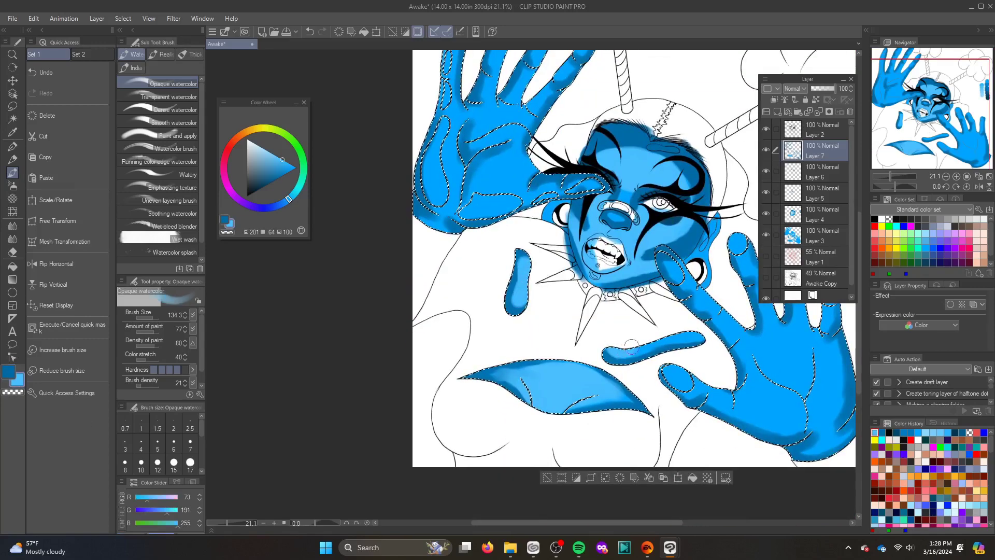
left_click_drag(926, 131, 958, 128)
mouse_move(619, 369)
left_mouse_down()
mouse_move(554, 394)
mouse_move(689, 446)
mouse_move(705, 358)
left_mouse_up()
mouse_move(612, 248)
left_mouse_down()
mouse_move(637, 315)
mouse_move(658, 280)
mouse_move(689, 436)
left_mouse_up()
left_click_drag(648, 363, 664, 415)
Add lighter blue shading over the upper-left hand's thumb, palm and fingers
left_click(924, 96)
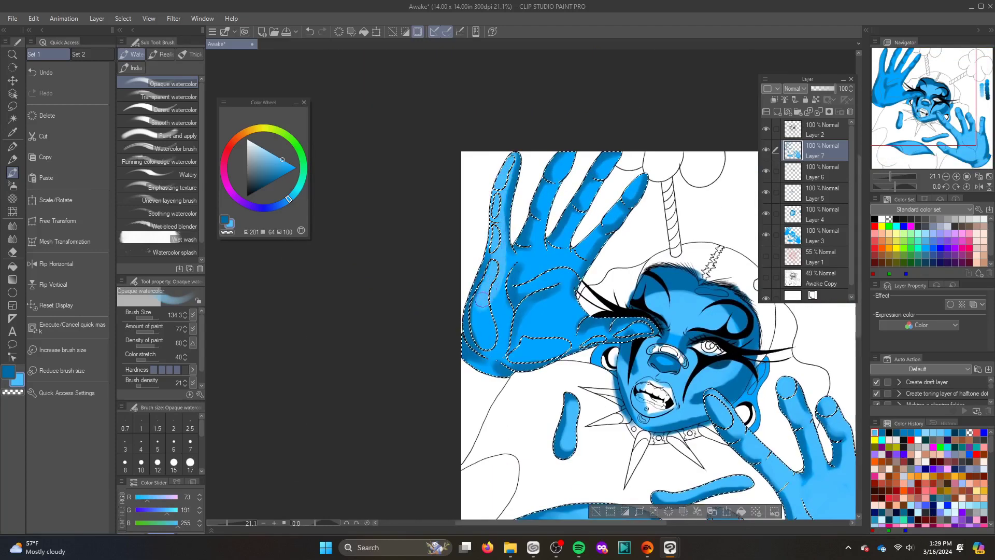
mouse_move(492, 356)
left_mouse_down()
mouse_move(602, 336)
mouse_move(578, 308)
left_mouse_up()
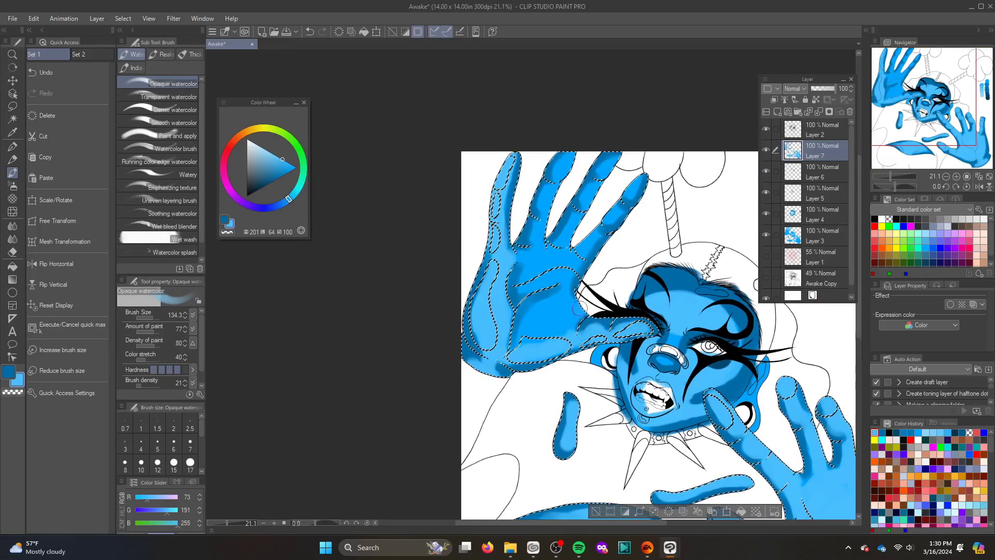
left_click_drag(596, 234, 513, 285)
left_click_drag(586, 207, 534, 279)
left_click_drag(544, 217, 605, 166)
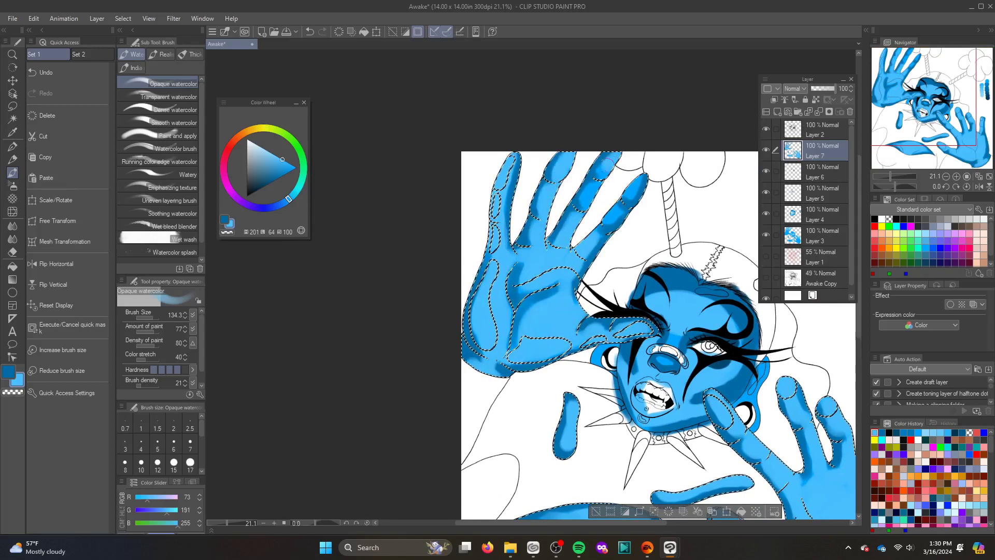
left_click_drag(582, 224, 635, 167)
left_click_drag(560, 266, 518, 311)
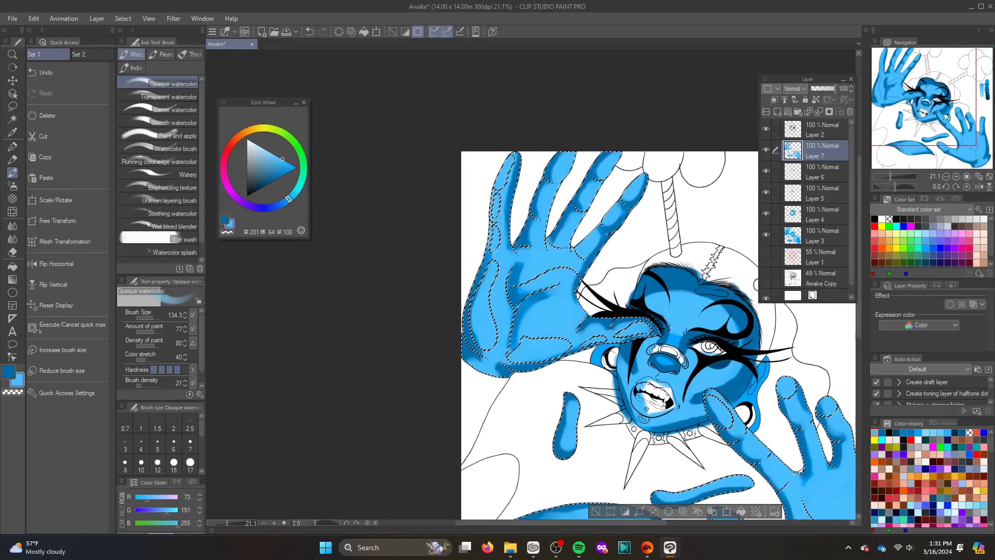
Blur the strokes on the upper-left hand and the lower-left shape
key("j")
left_click_drag(363, 103, 414, 217)
mouse_move(388, 404)
left_mouse_down()
mouse_move(457, 420)
mouse_move(529, 414)
mouse_move(498, 394)
mouse_move(477, 406)
left_mouse_up()
Enlarge the Blur brush and smooth the lower-right hand's shading near the wrist
scroll(570, 362, "up", 3)
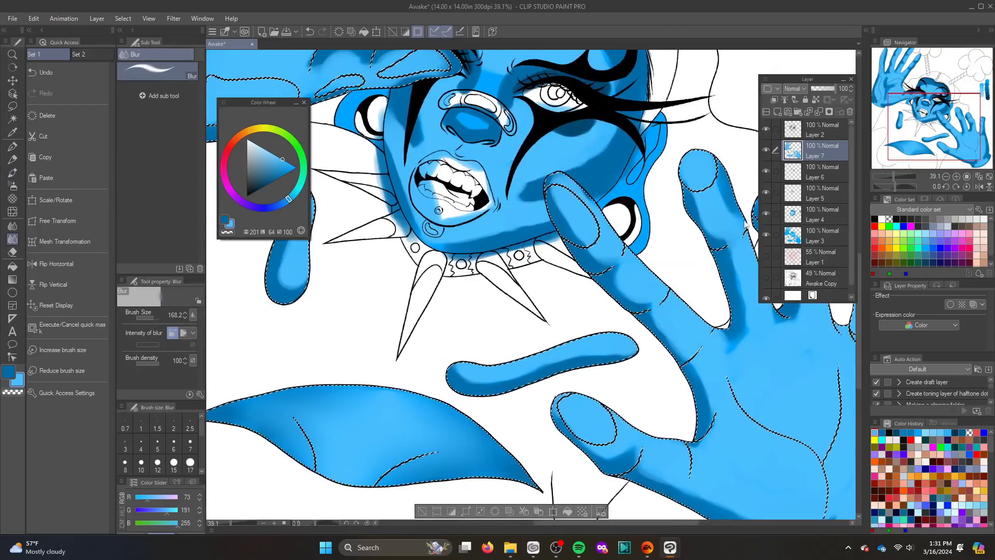
left_click_drag(147, 317, 154, 323)
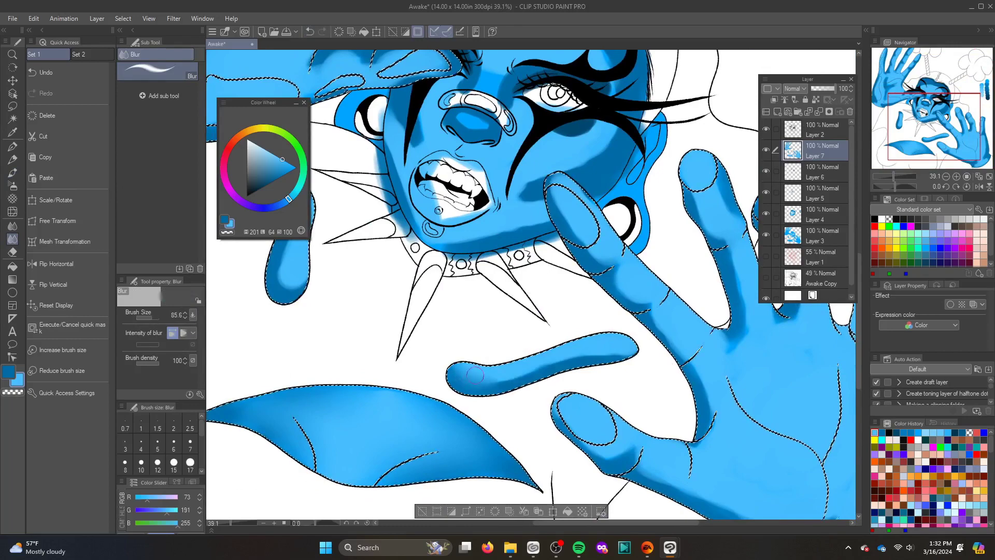
left_click_drag(299, 201, 444, 252)
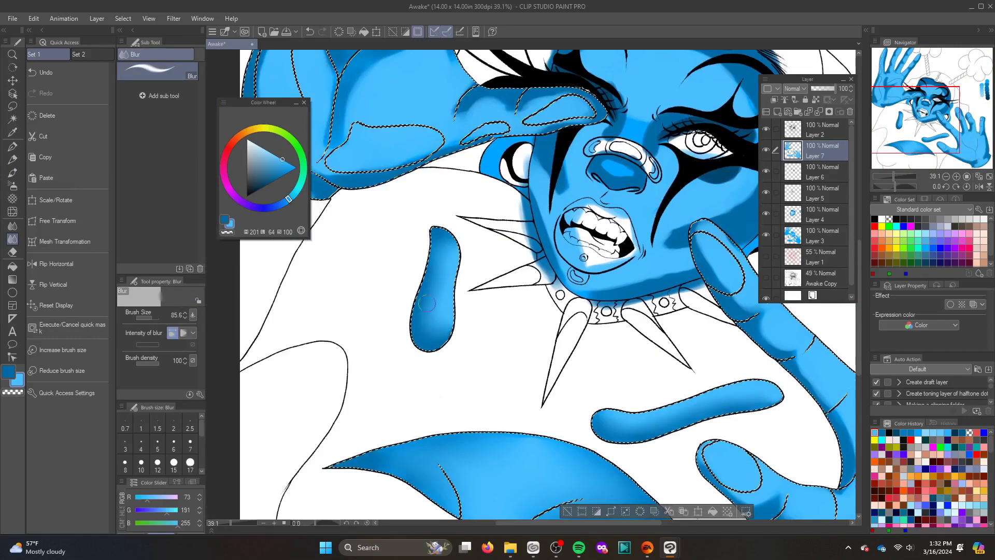
left_click_drag(427, 304, 95, 153)
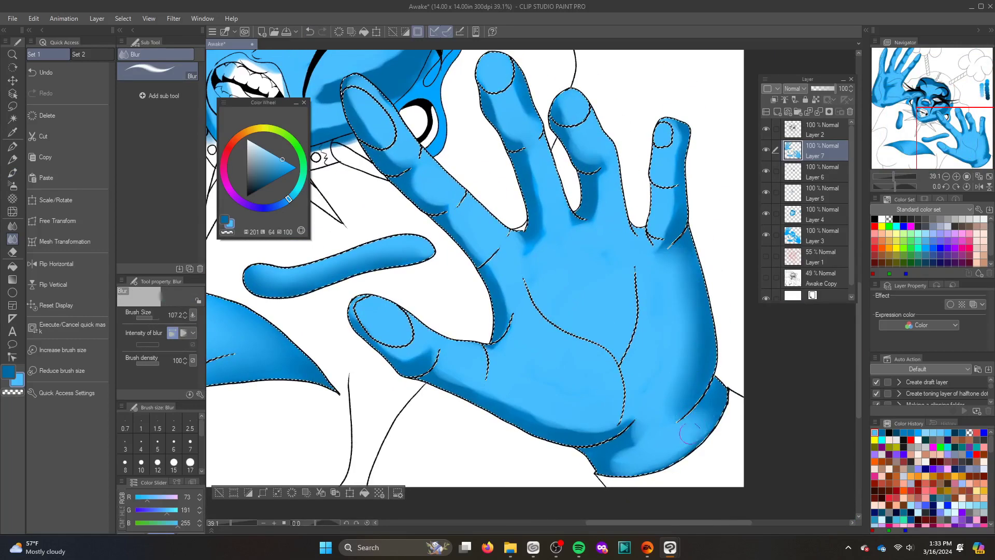
left_click_drag(688, 433, 645, 430)
Blend the dark shading along the lower-right hand's fingers and palm
left_click_drag(679, 275, 439, 377)
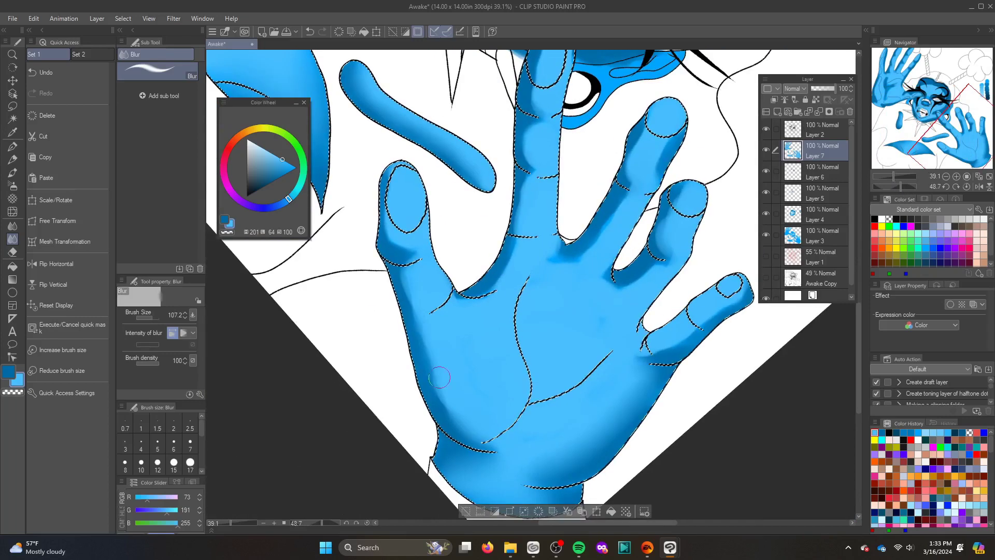
left_click_drag(406, 284, 396, 213)
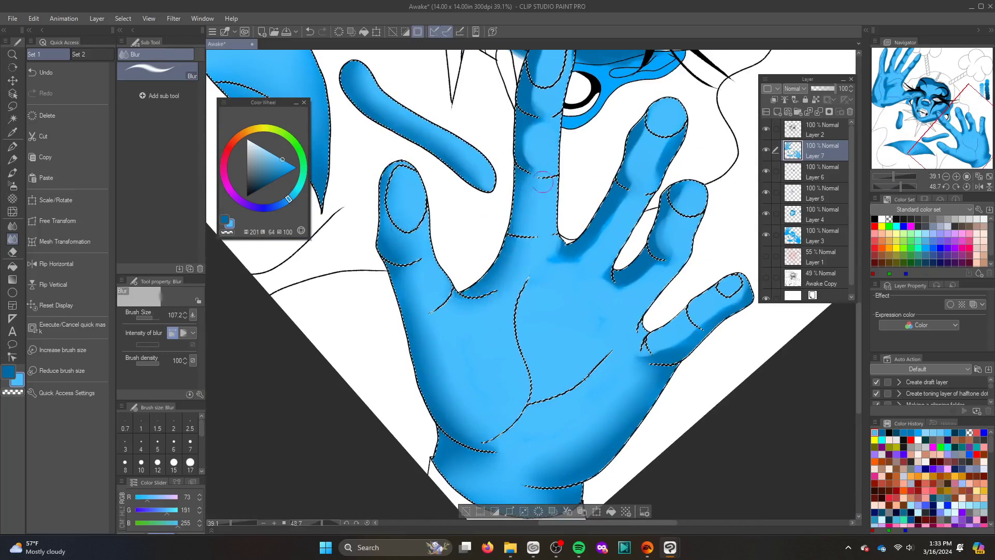
scroll(543, 181, "up", 4)
mouse_move(531, 178)
left_mouse_down()
mouse_move(542, 363)
mouse_move(647, 233)
left_mouse_up()
left_click_drag(648, 311, 586, 393)
scroll(656, 345, "down", 5)
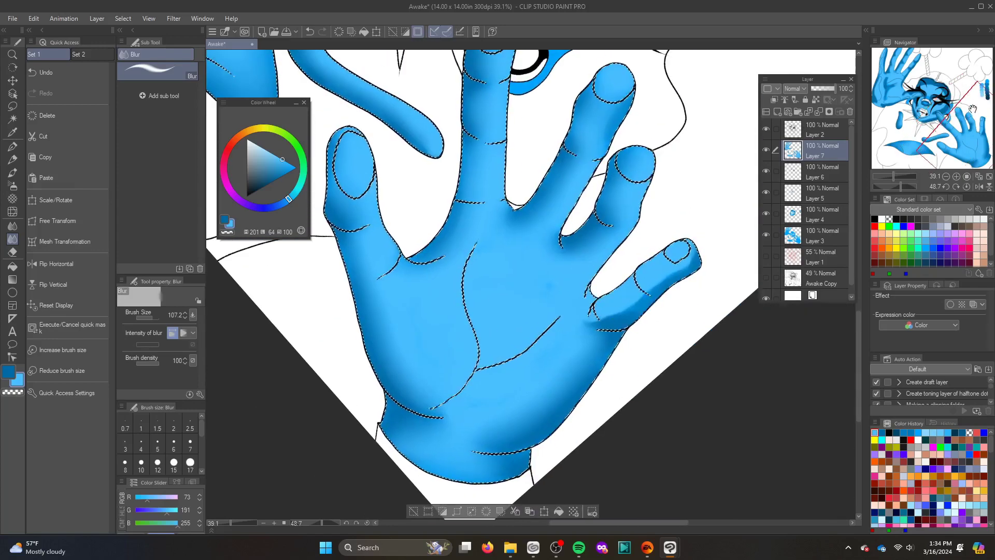
Blend the upper-left hand's shading across palm edge, centre, thumb and first finger
left_click_drag(974, 150, 905, 88)
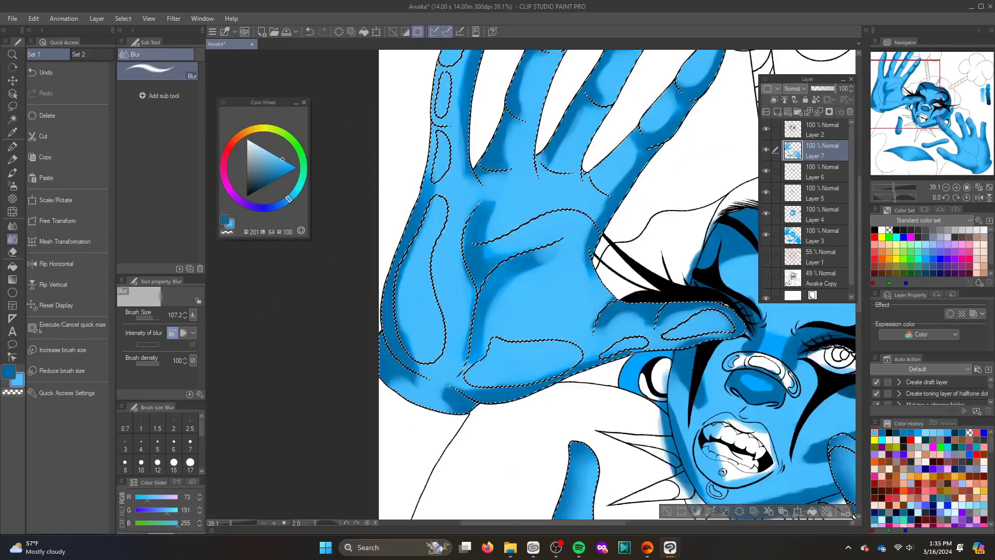
mouse_move(450, 259)
left_mouse_down()
mouse_move(464, 337)
mouse_move(446, 405)
mouse_move(483, 459)
mouse_move(590, 306)
mouse_move(516, 274)
left_mouse_up()
left_click_drag(474, 135, 539, 411)
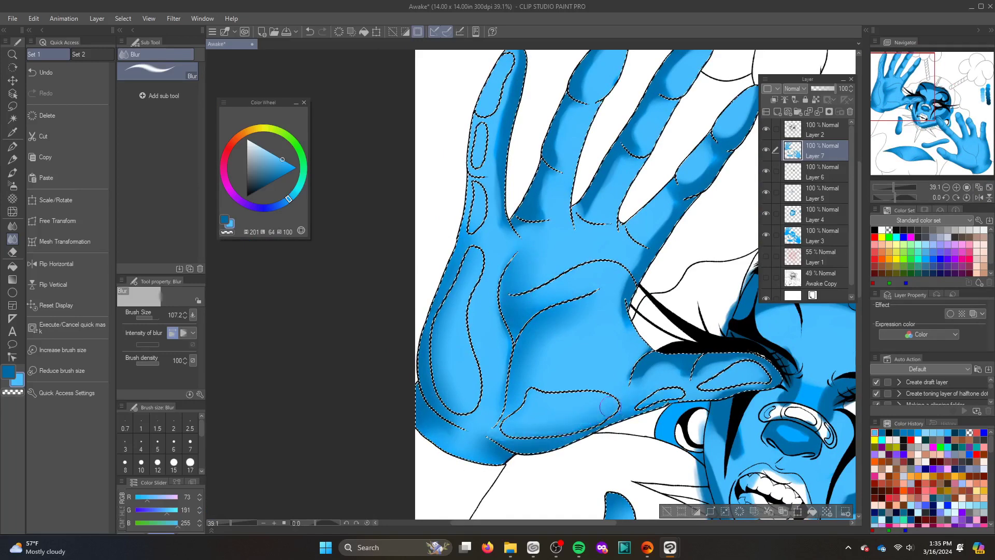
left_click_drag(609, 407, 745, 367)
scroll(640, 337, "up", 3)
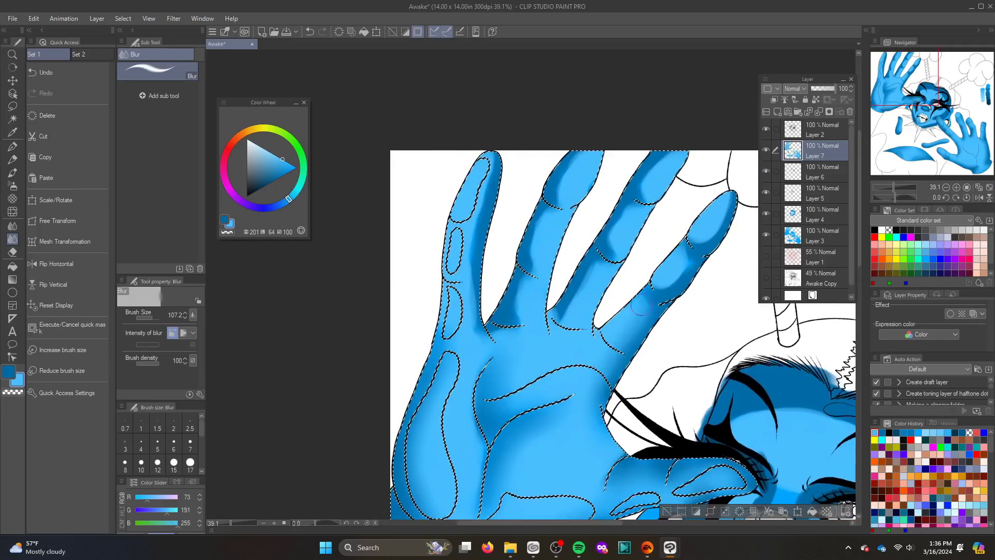
scroll(656, 221, "up", 2)
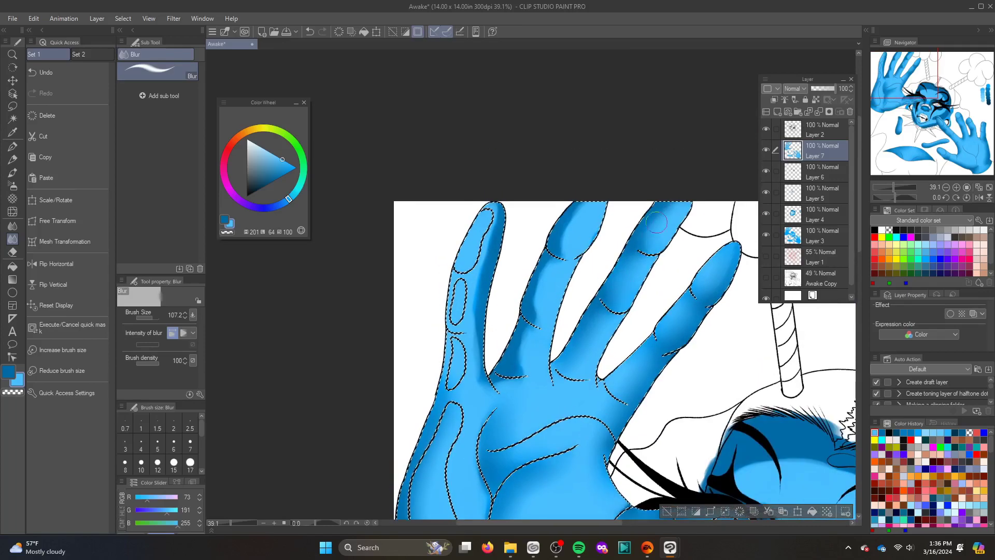
left_click_drag(531, 338, 498, 456)
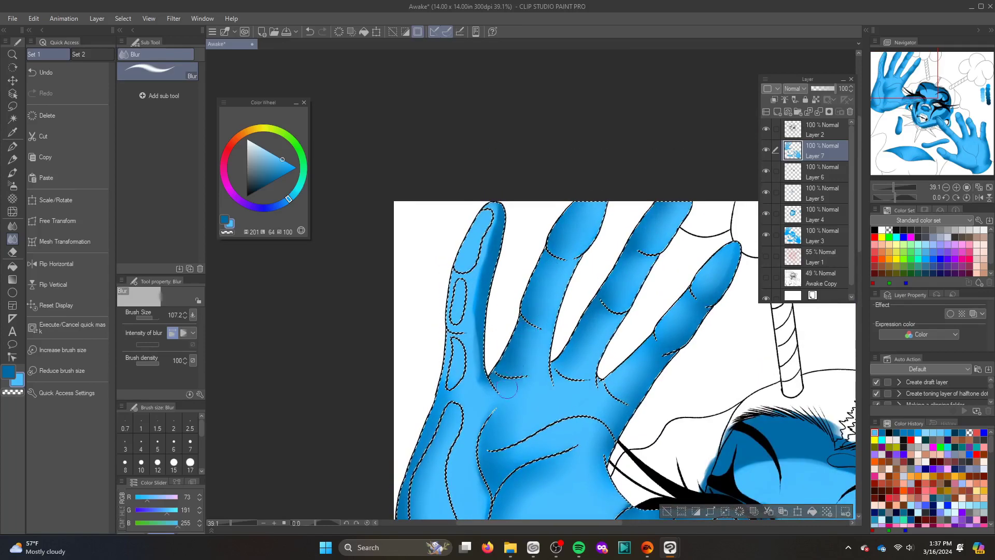
left_click_drag(482, 234, 477, 392)
scroll(741, 159, "down", 3)
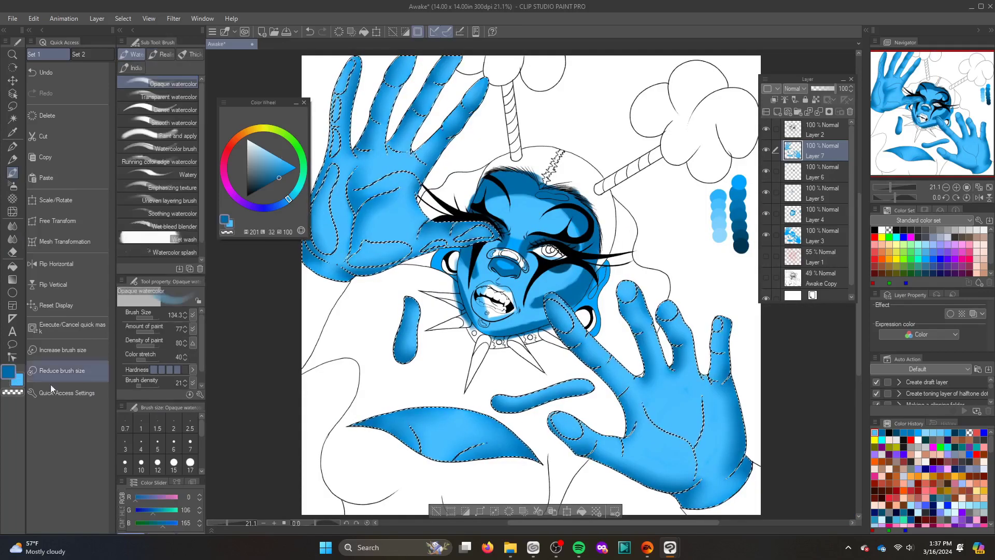
Soften the remaining shading on the upper-left hand's fingers and palm
left_click(667, 418, "alt")
left_click_drag(669, 409, 689, 425)
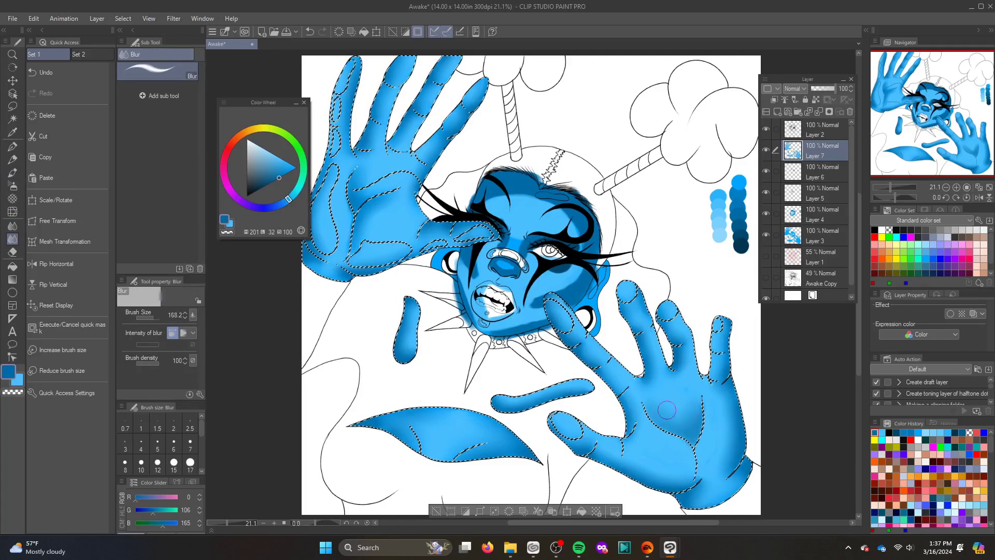
left_click_drag(336, 94, 358, 218)
On Layer 4, blur the face shading along the brow, chin and left cheek
left_click(819, 214)
left_click_drag(892, 186, 895, 186)
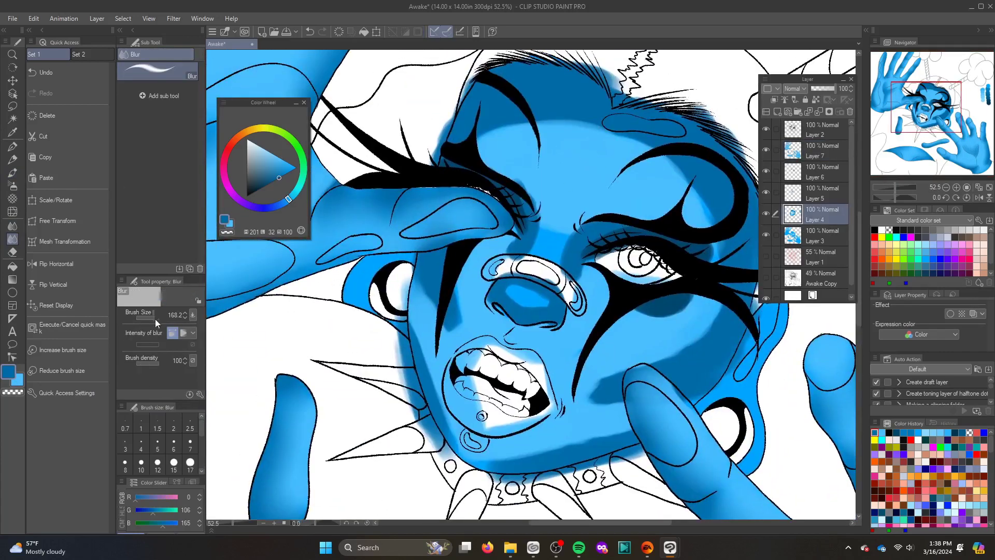
left_click_drag(501, 137, 506, 91)
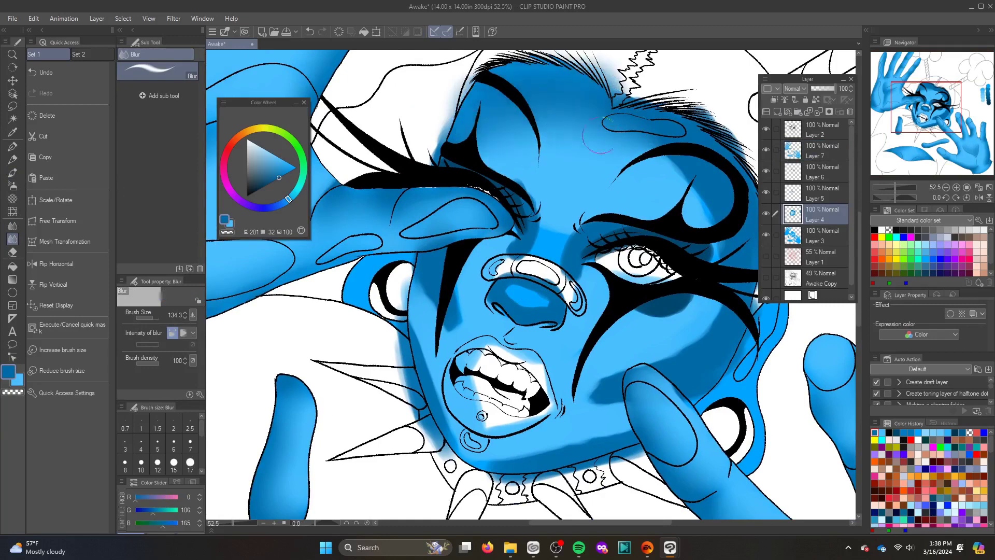
mouse_move(597, 134)
left_mouse_down()
mouse_move(724, 254)
mouse_move(685, 290)
left_mouse_up()
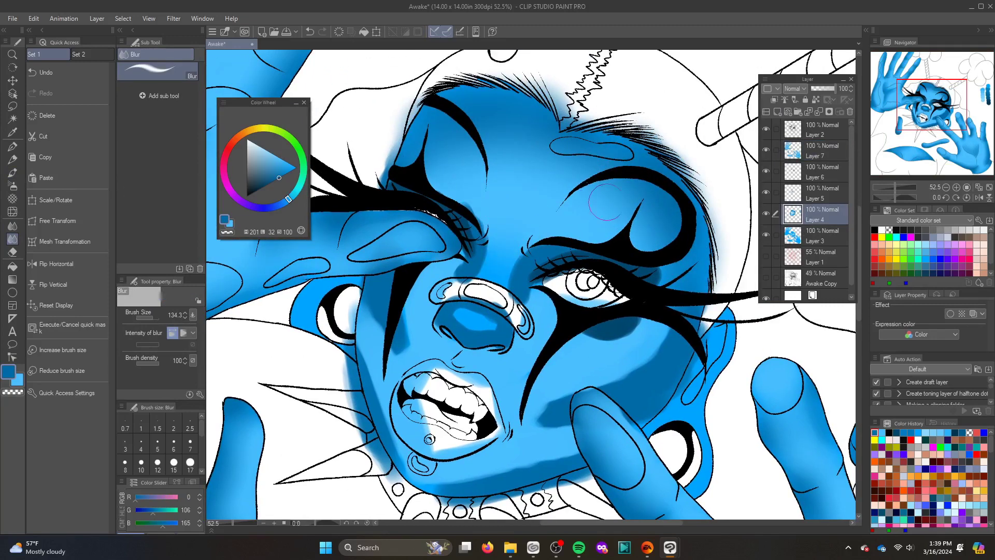
left_click_drag(549, 455, 366, 337)
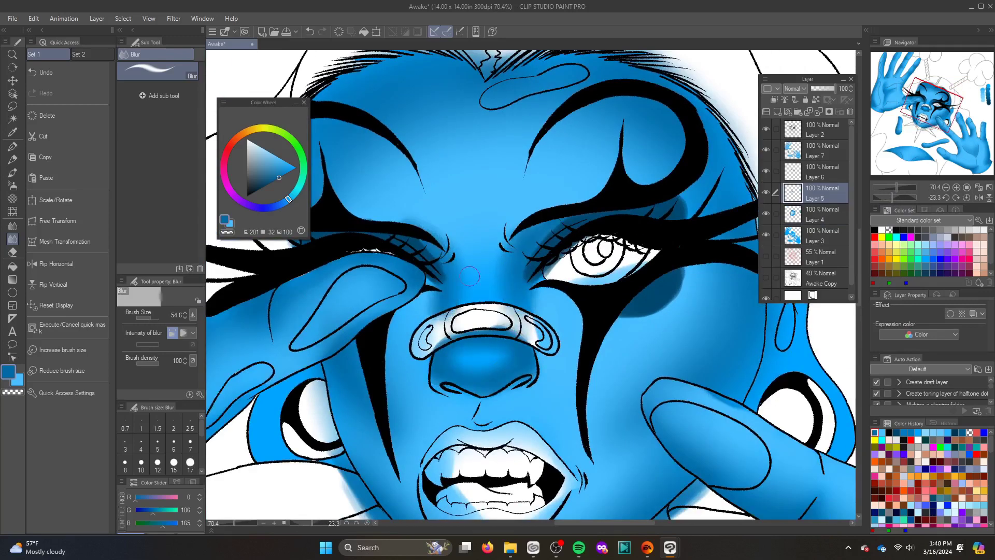
Paint a darker blue watercolor shadow under the nose
key("b")
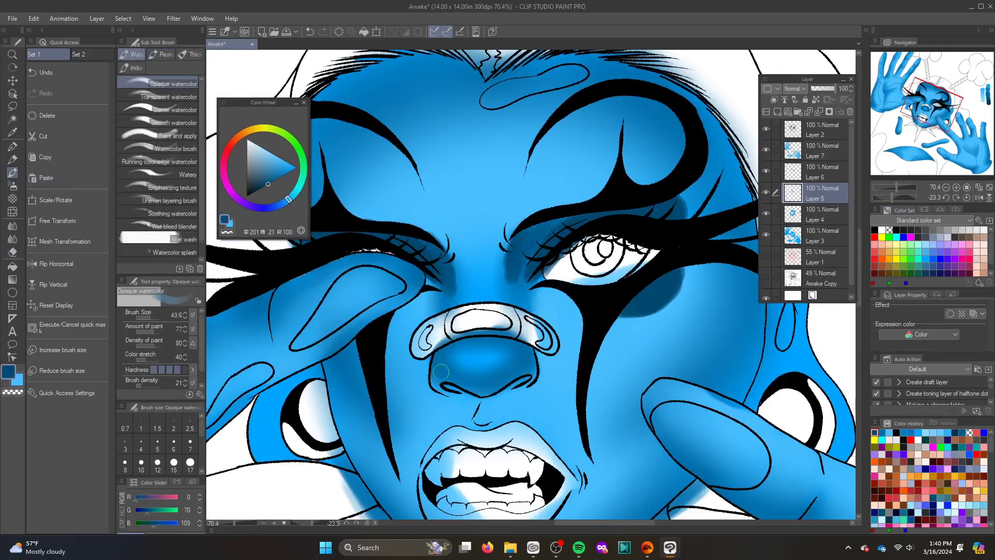
left_click_drag(441, 372, 492, 383)
key("j")
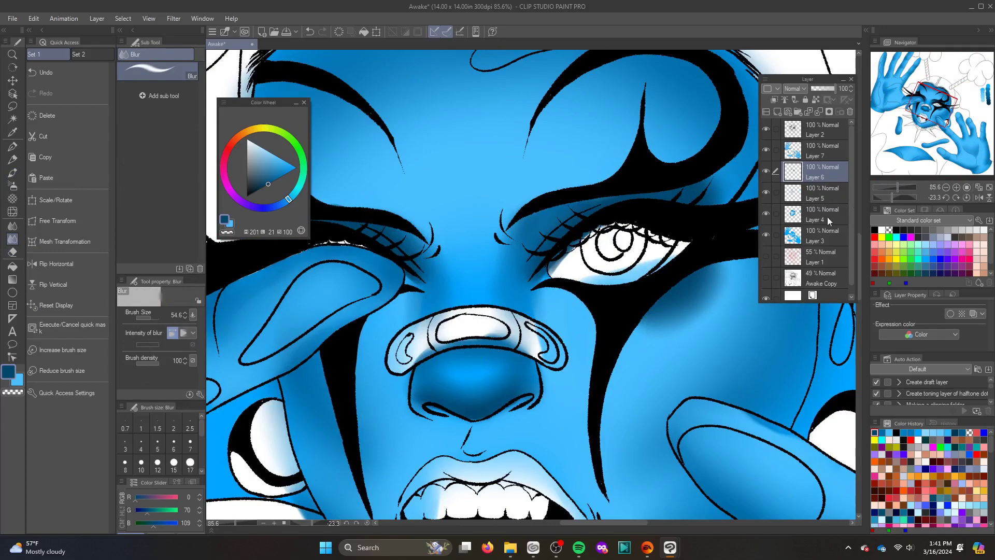
Fill the zigzag forehead crack light blue
key("ctrl+0")
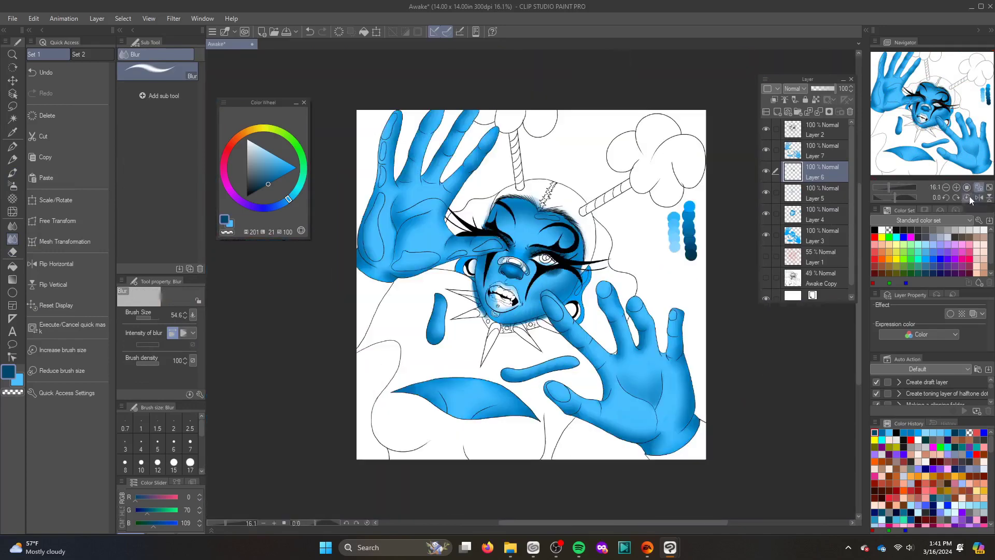
left_click(803, 151)
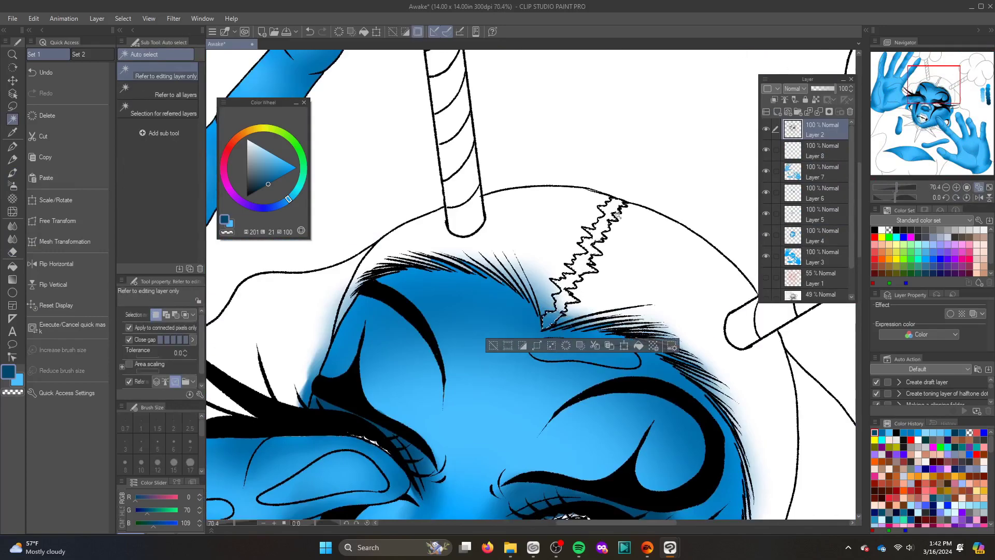
left_click(803, 151)
left_click(809, 130)
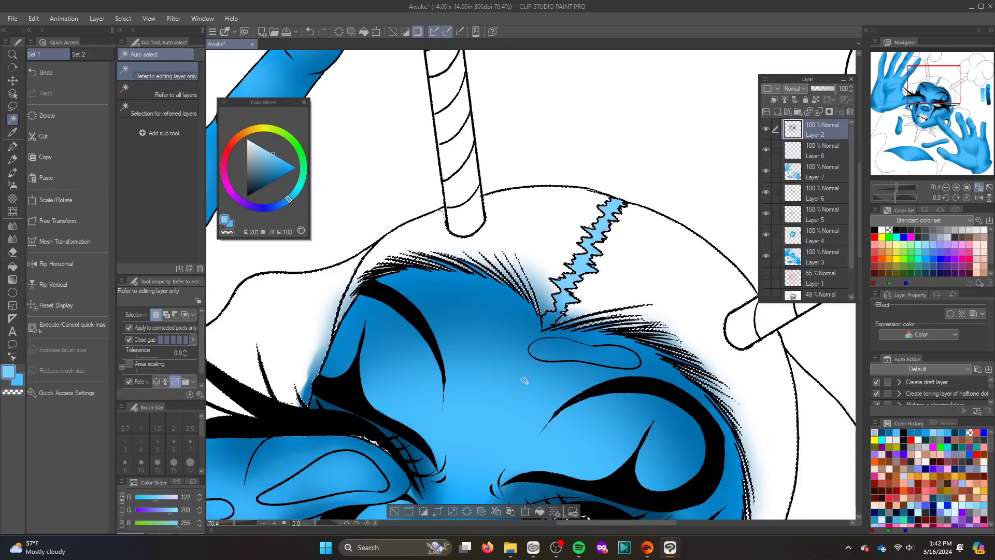
Fill the hair and cloud areas black
left_click(503, 285)
scroll(503, 285, "down", 5)
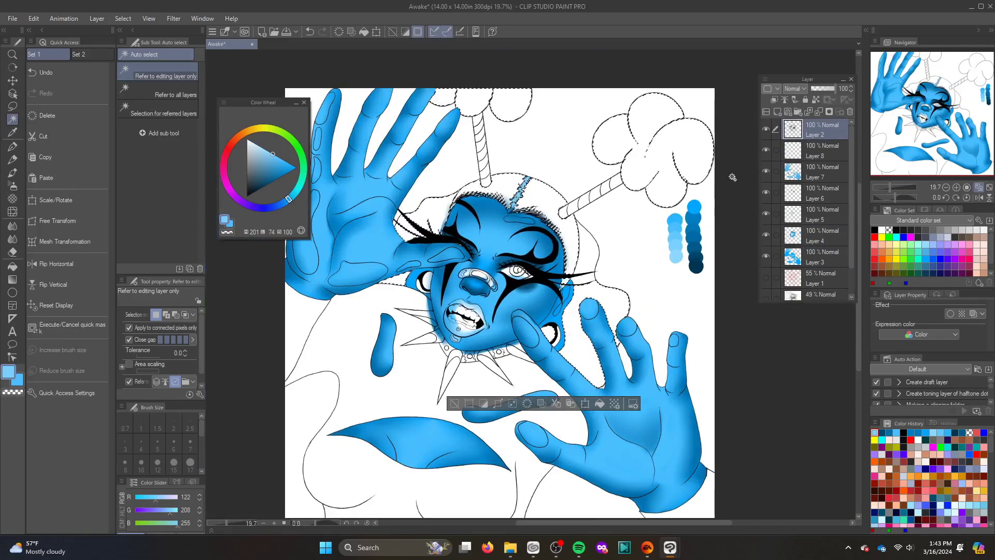
left_click(809, 150)
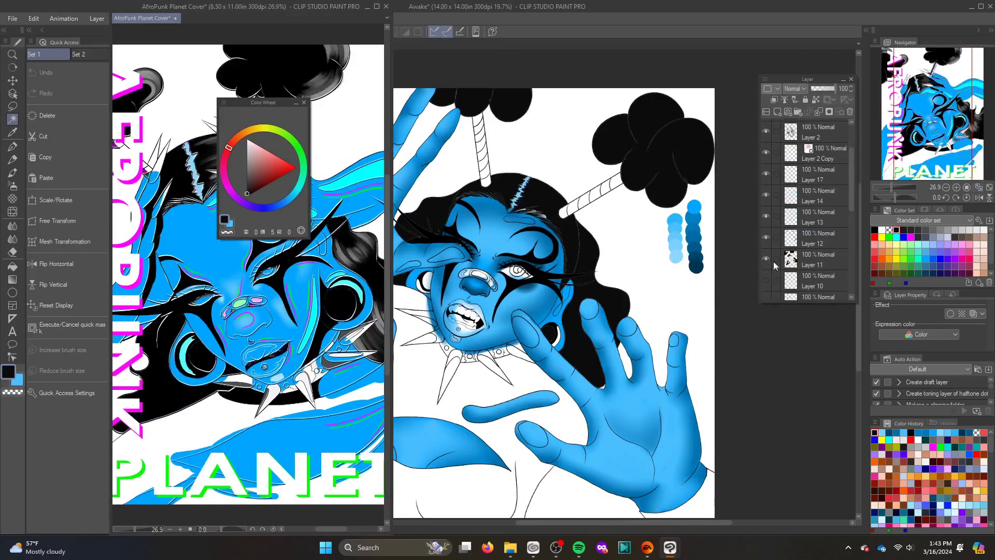
left_click(368, 8)
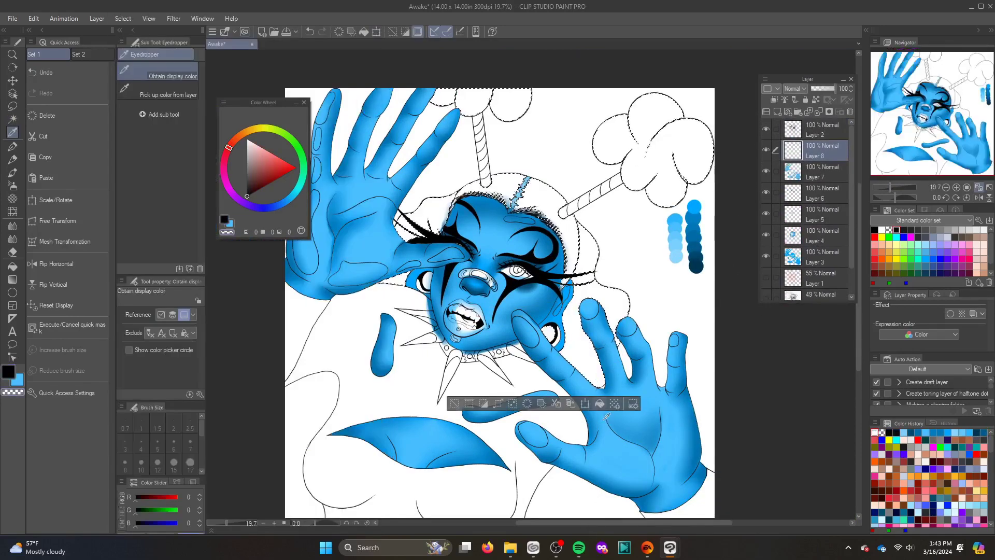
left_click(829, 129)
Colour the hair-stick stripes alternately magenta and green
key("w")
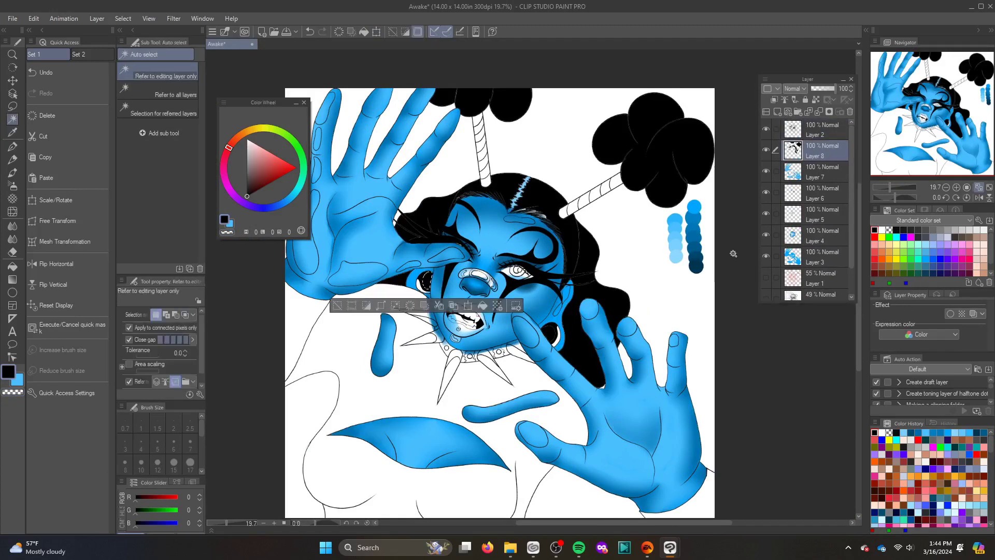
scroll(529, 155, "up", 2)
scroll(528, 130, "up", 2)
left_click(911, 237)
left_click(829, 150)
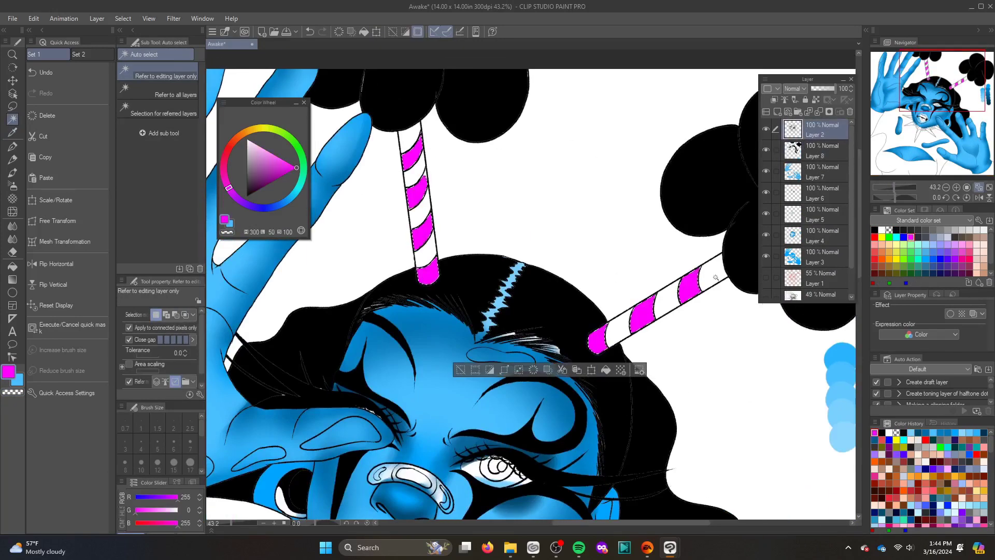
left_click(889, 236)
Fill the nose bandage edges magenta and its centre green
key("p")
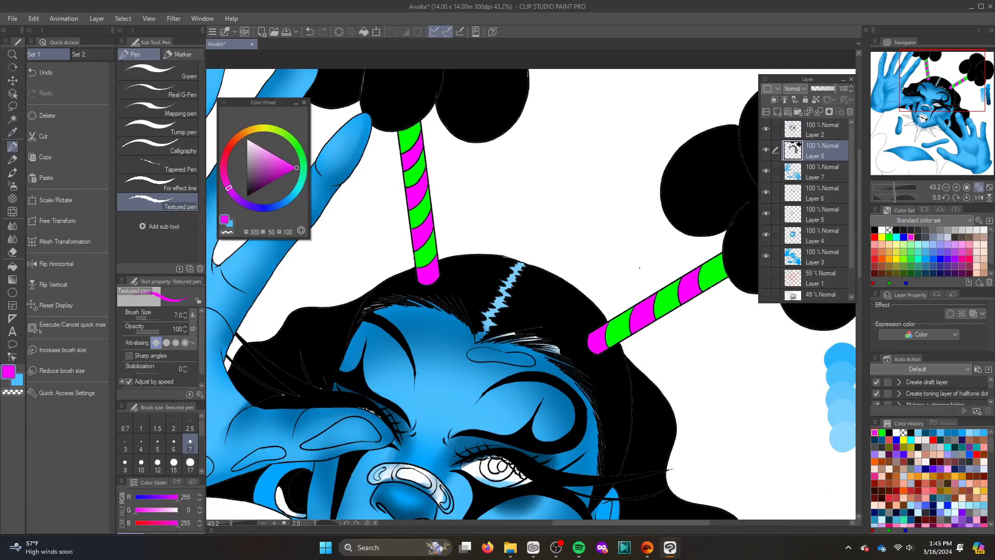
scroll(639, 268, "down", 3)
scroll(585, 311, "up", 4)
key("w")
left_click(563, 262)
left_click(488, 236)
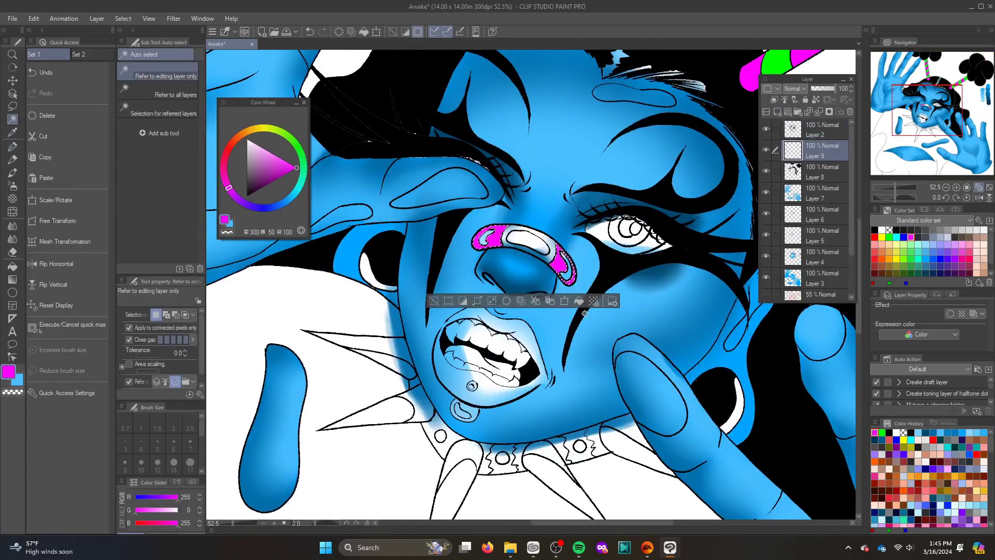
left_click(523, 243)
left_click(825, 130)
left_click(889, 236)
key("alt+BackSpace")
Fill the lips dark purple, picking a lighter purple for touch-ups
left_click(458, 358)
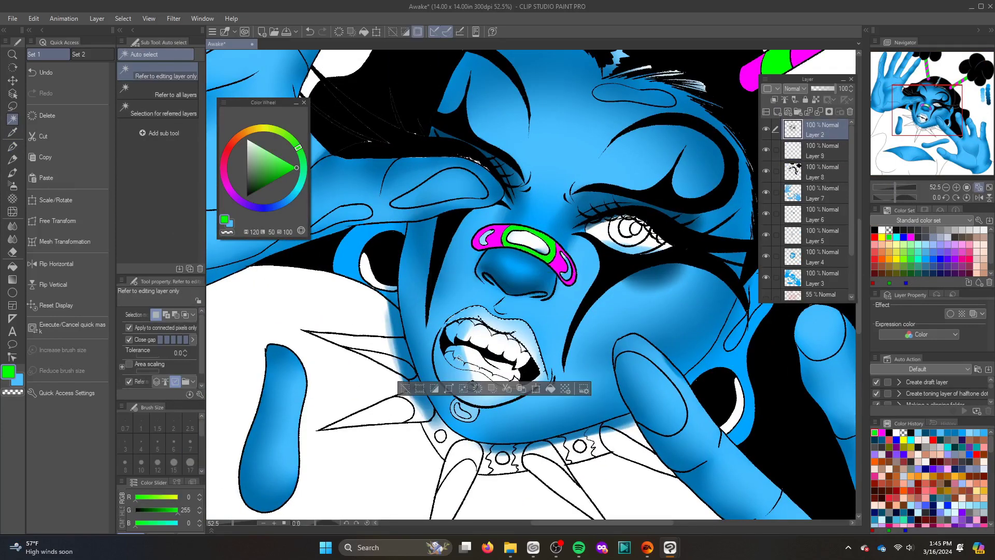
left_click(249, 206)
left_click(255, 190)
left_click(824, 151)
key("alt+BackSpace")
scroll(921, 111, "up", 3)
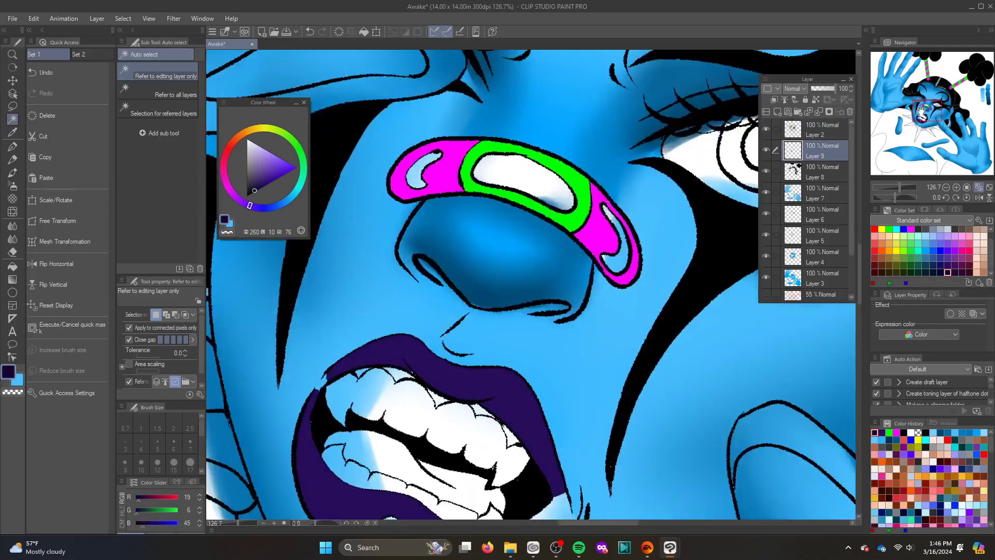
left_click_drag(922, 112, 917, 117)
key("p")
left_click(636, 441, "alt")
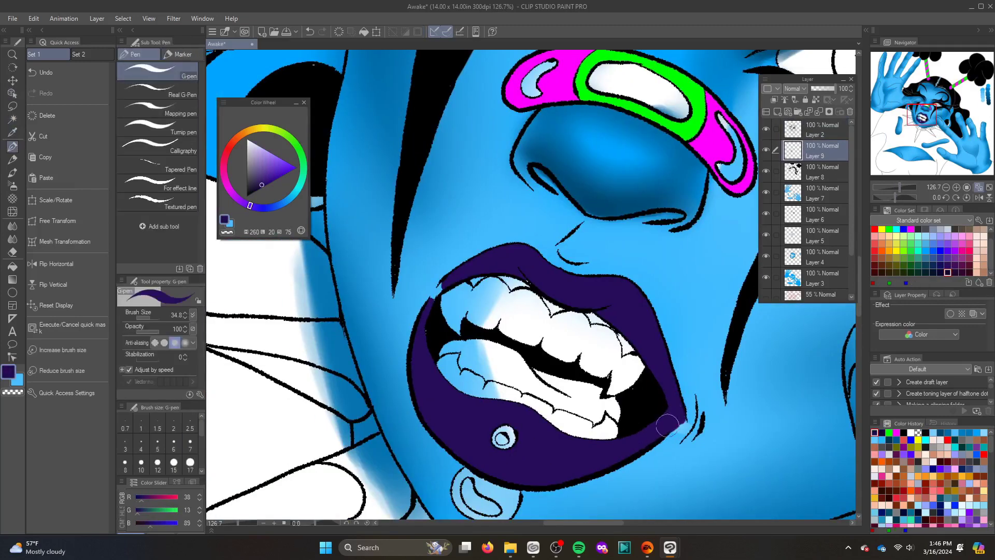
Fill the gums, tongue and mouth interior light pink and the lip ring grey
key("w")
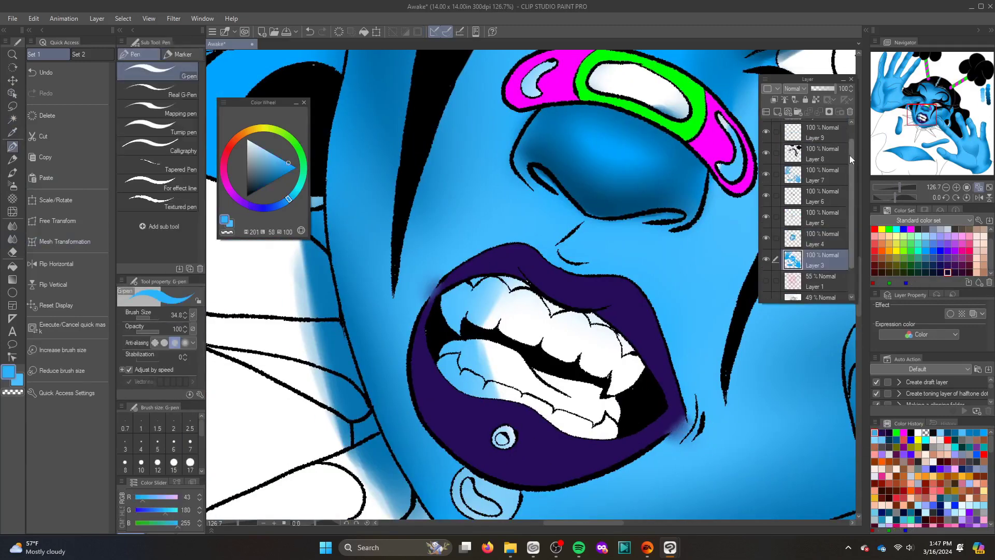
left_click(824, 129)
left_click(628, 353)
left_click(518, 394, "shift")
left_click(229, 147)
key("alt+BackSpace")
left_click(492, 285, "shift")
key("alt+BackSpace")
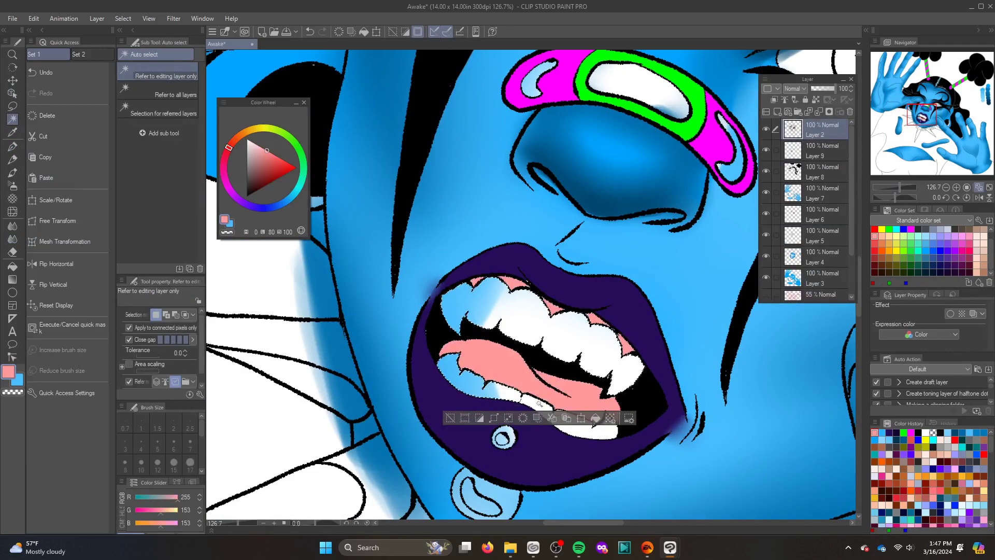
left_click(817, 155)
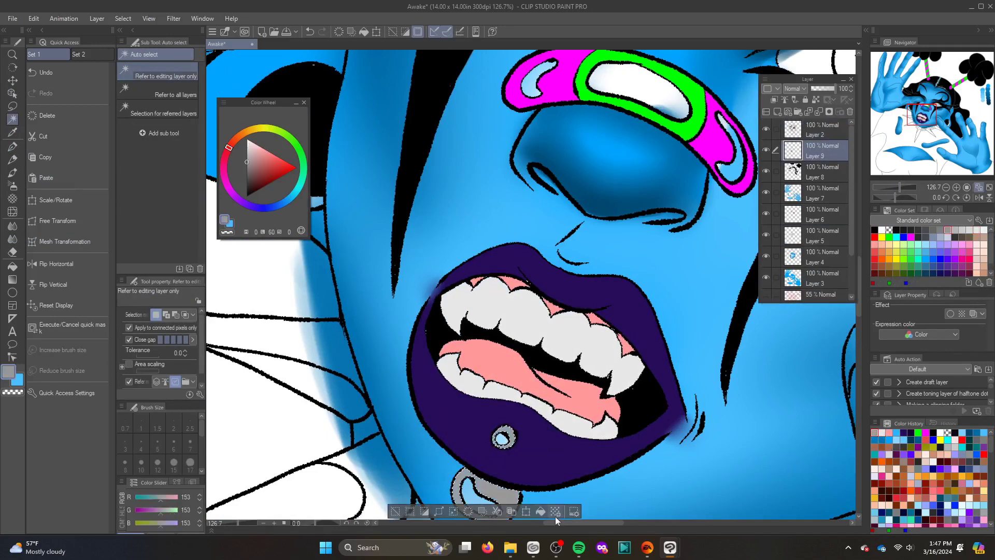
scroll(919, 127, "down", 5)
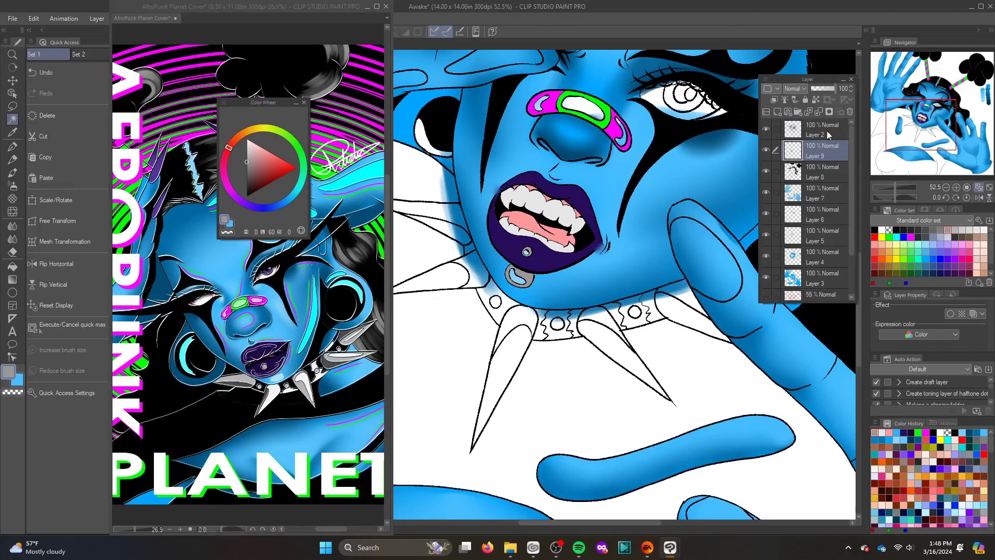
Fill the collar spikes grey and refill the eye white
left_click(684, 319)
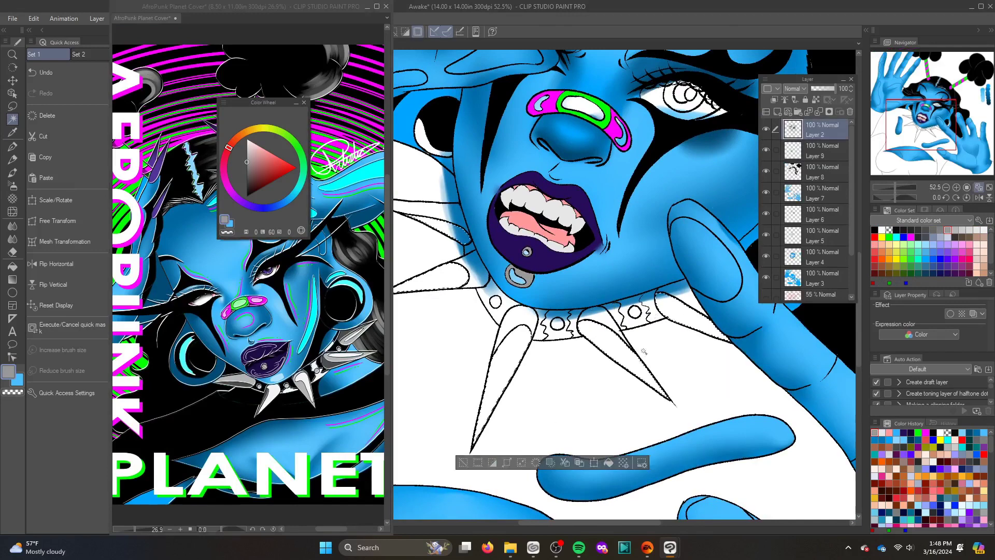
left_click(609, 463)
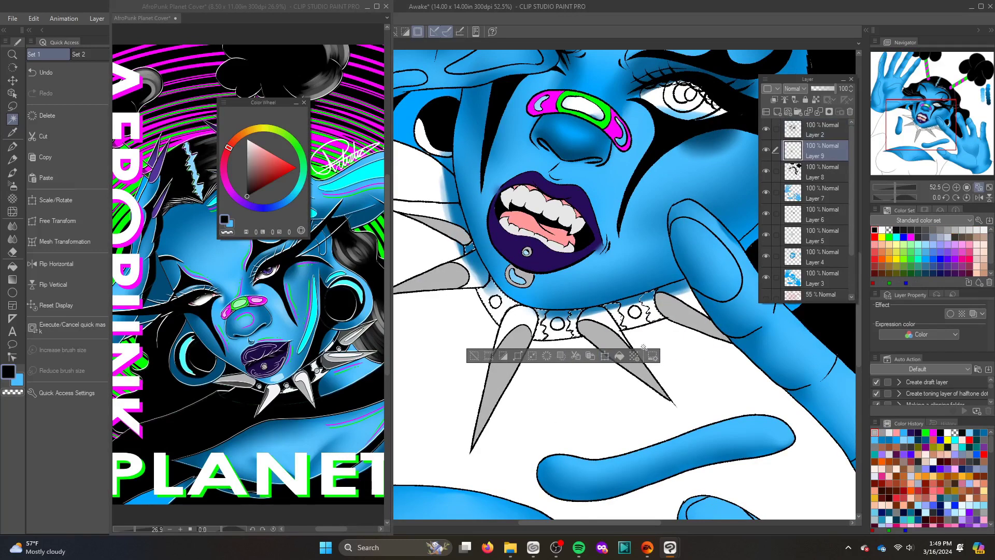
scroll(927, 114, "up", 4)
left_click_drag(922, 122, 937, 99)
left_click(984, 230)
left_click(578, 297)
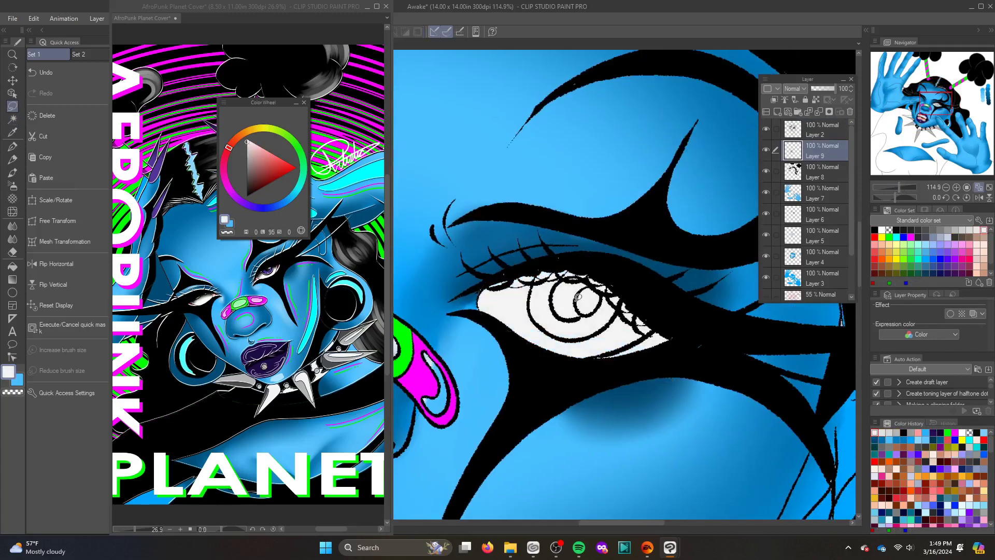
Lasso-fill the iris dark purple and the eye corners pink
mouse_move(591, 332)
left_mouse_down()
mouse_move(612, 280)
mouse_move(669, 337)
left_mouse_up()
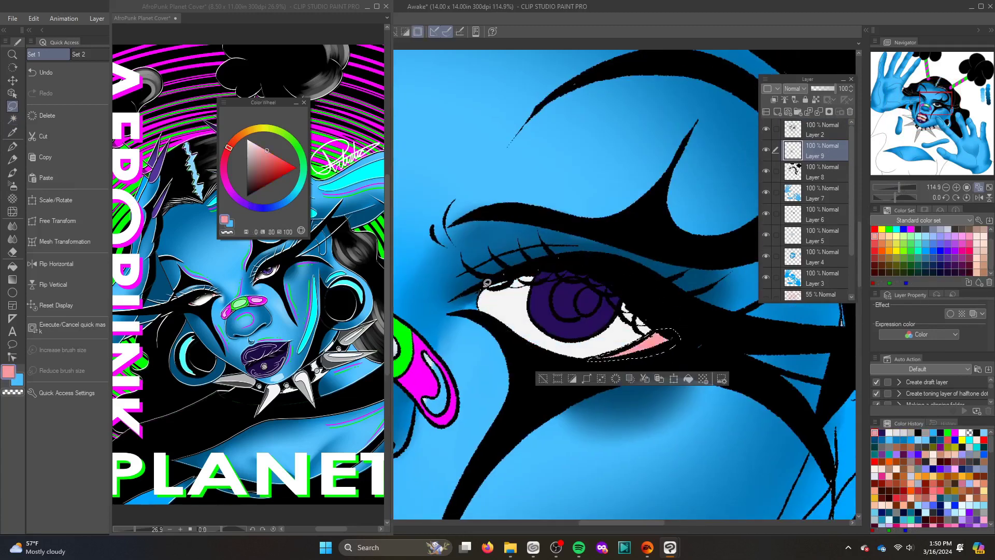
left_click_drag(487, 306, 446, 313)
left_click_drag(363, 6, 414, 51)
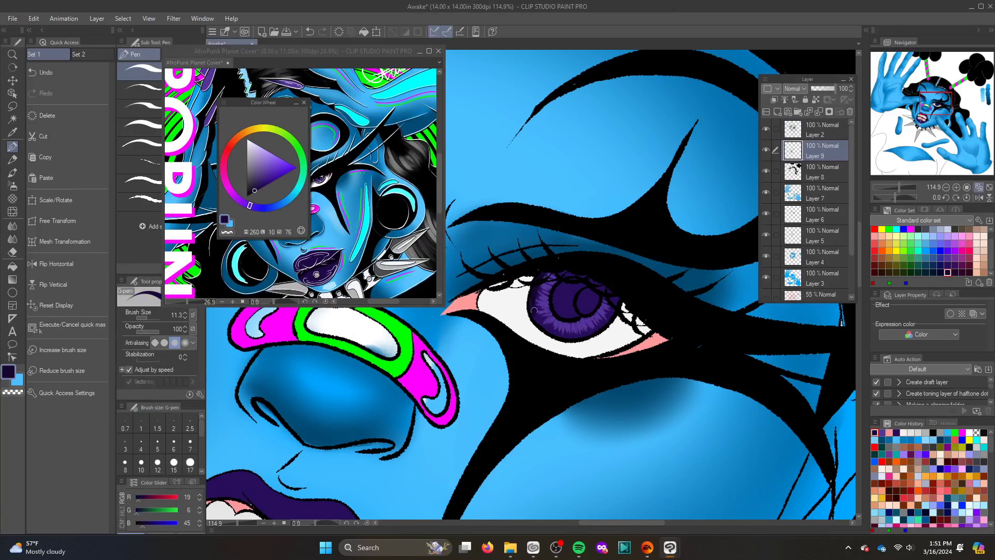
key("j")
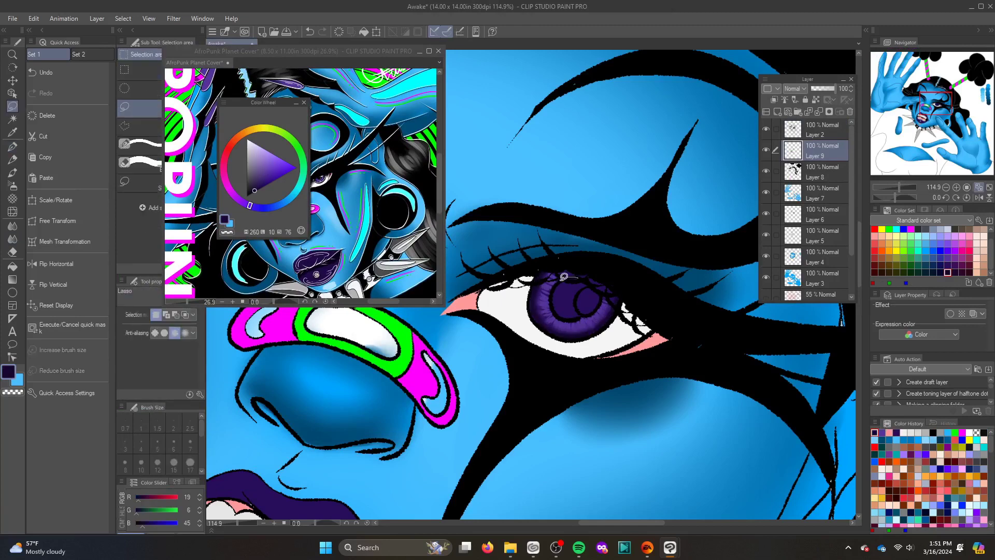
left_click(665, 289, "alt")
Fill the torso area black and resize the reference window taller and narrower
scroll(532, 285, "down", 10)
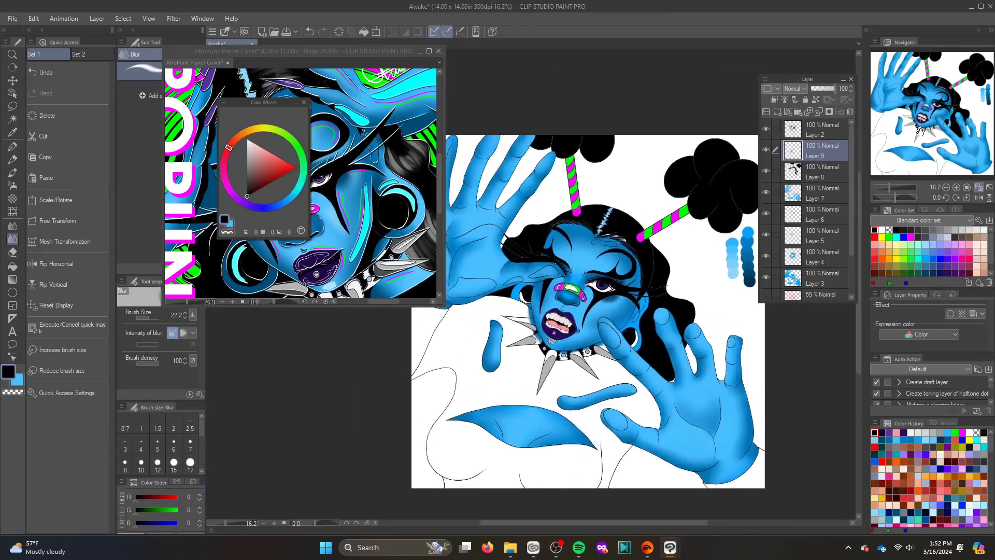
key("w")
left_click(829, 129)
left_click(457, 373)
left_click(636, 506)
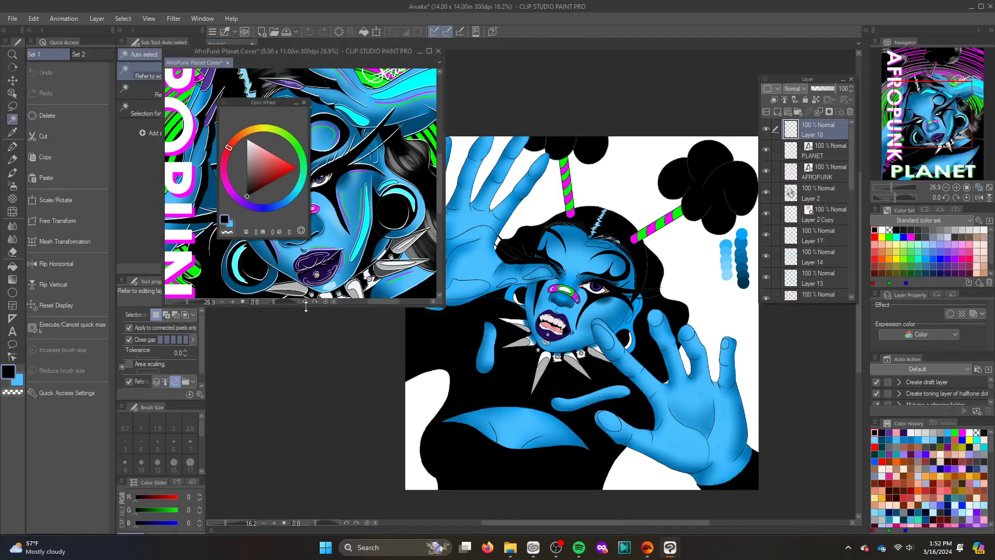
left_click_drag(444, 305, 392, 501)
scroll(891, 184, "up", 4)
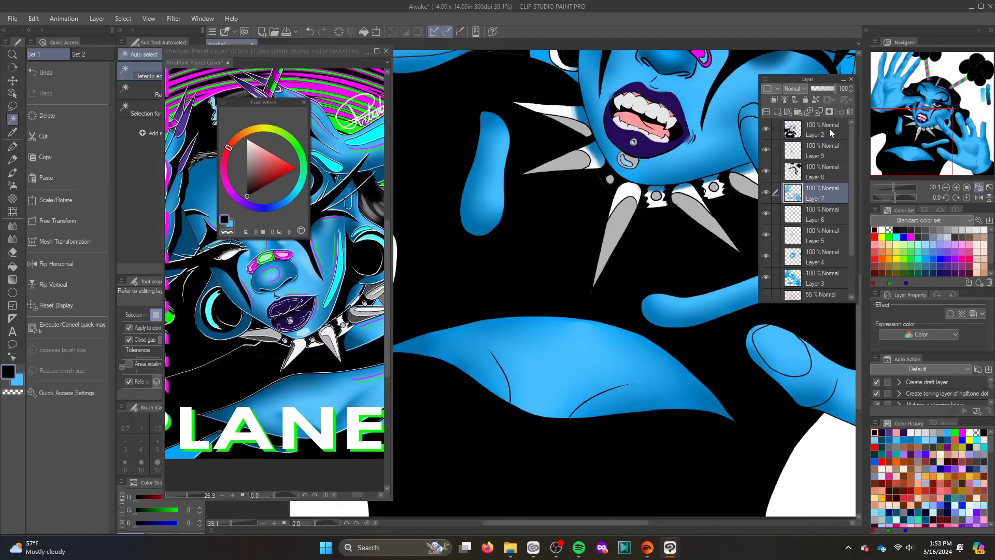
Select the blue sleeve and airbrush blue shading on its layer, undoing a stray stroke
left_click(506, 200)
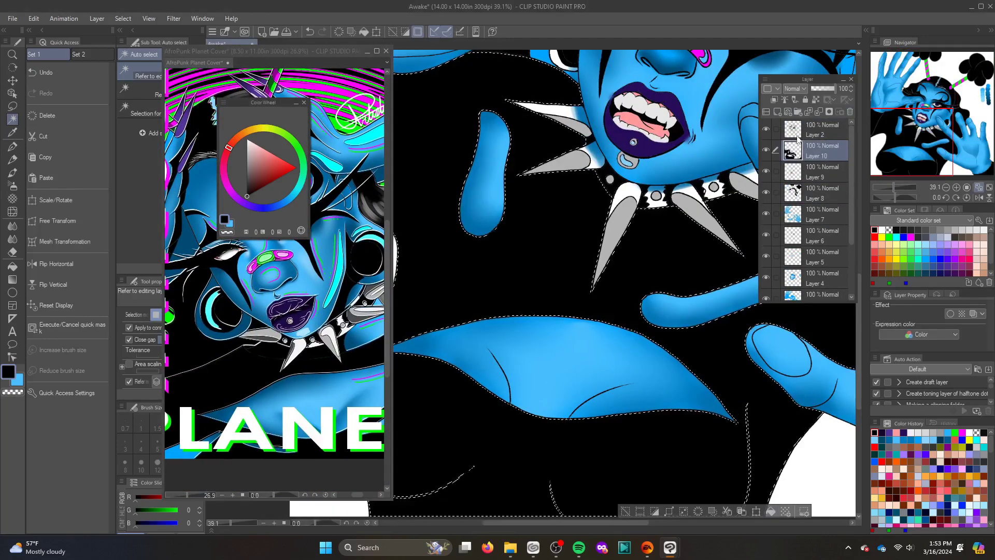
left_click(817, 218)
key("b")
left_click(594, 394, "alt")
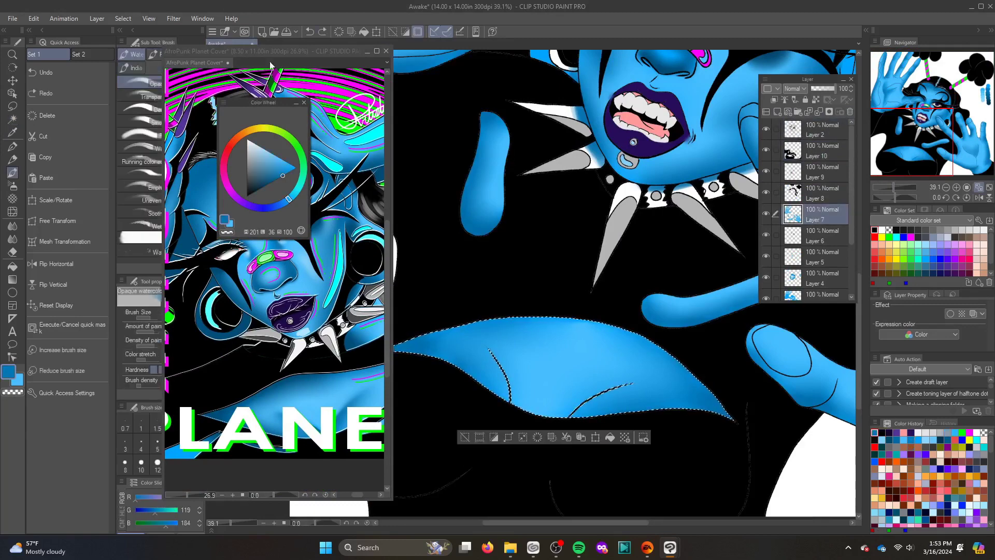
key("b")
key("h")
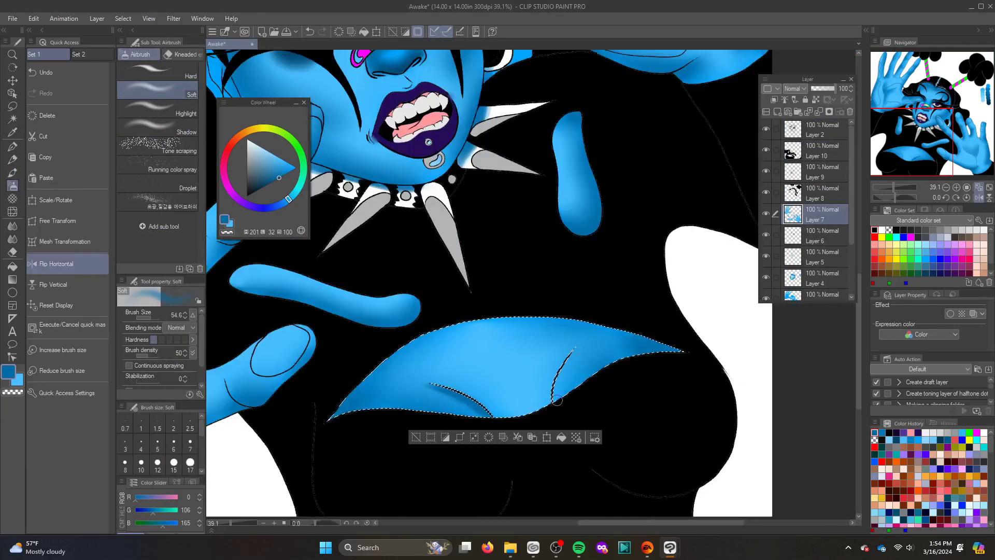
key("ctrl+z")
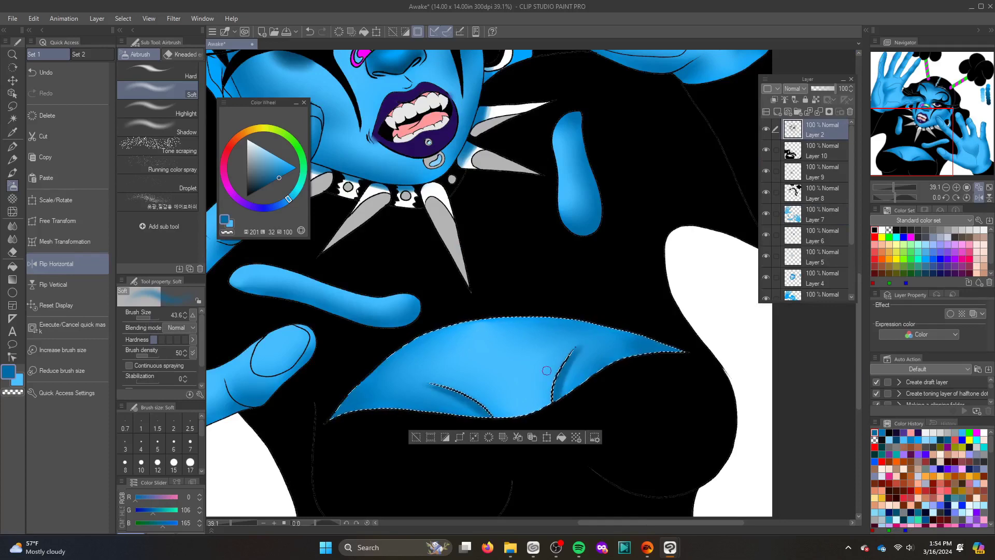
Erase excess sleeve shading on Layer 7, restore the canvas orientation and deselect
key("e")
left_click(793, 214)
key("b")
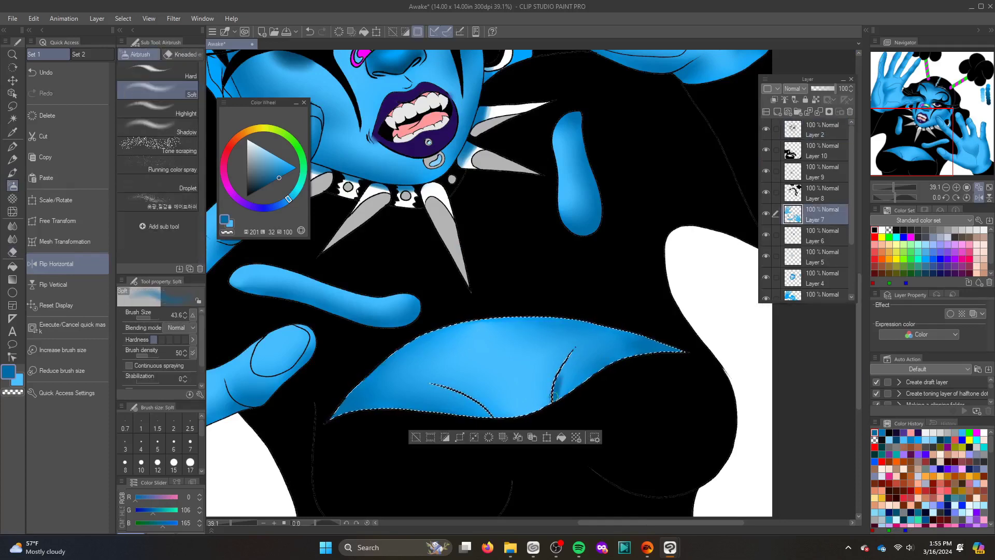
left_click(978, 198)
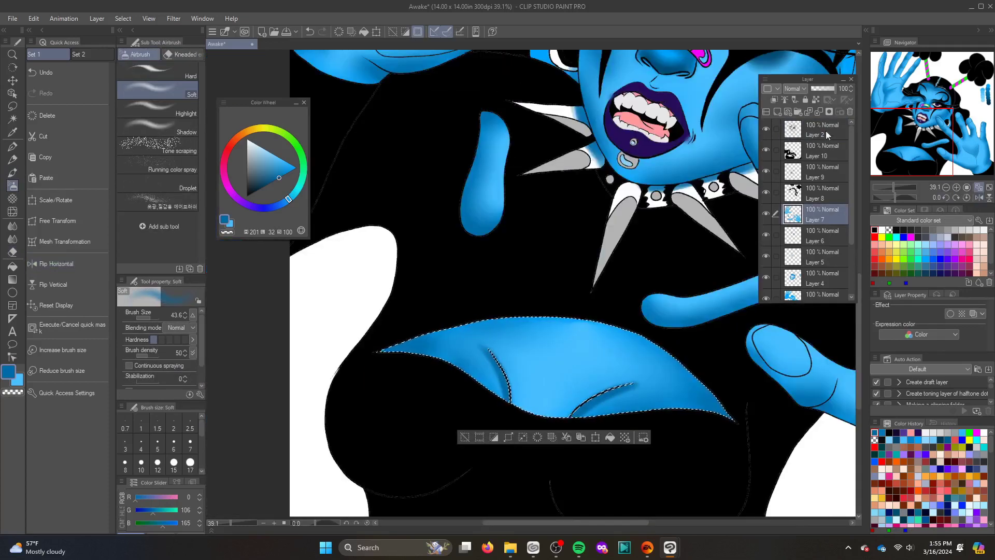
left_click(824, 295)
key("ctrl+d")
key("e")
Blur the sleeve shading on Layer 7
scroll(809, 233, "down", 2)
key("j")
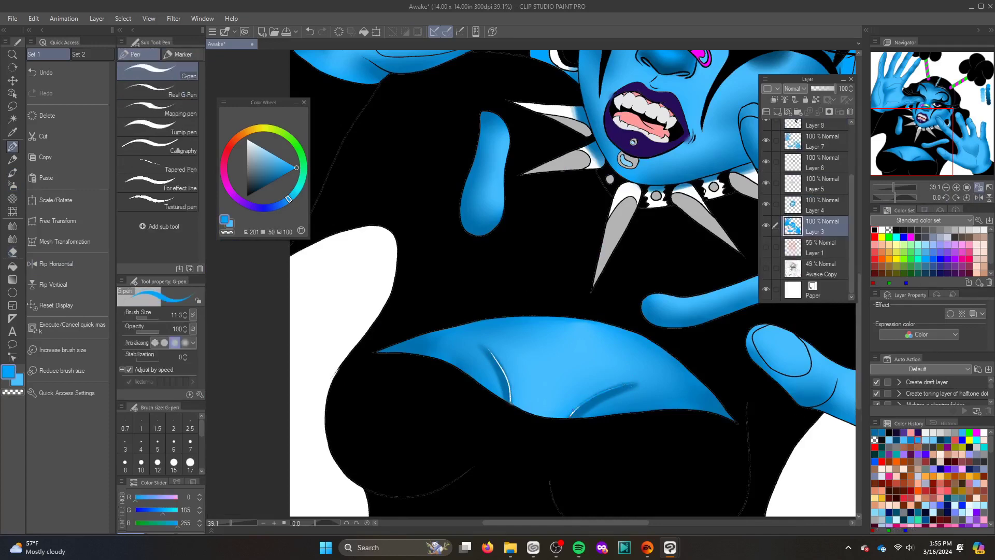
left_click_drag(502, 363, 510, 401)
scroll(808, 208, "up", 3)
left_click(809, 214)
left_click_drag(622, 397, 574, 418)
Paint darker blue shadows on the sleeve, blur them, and flip the view to check
key("b")
left_click(57, 264)
left_click_drag(570, 344, 560, 396)
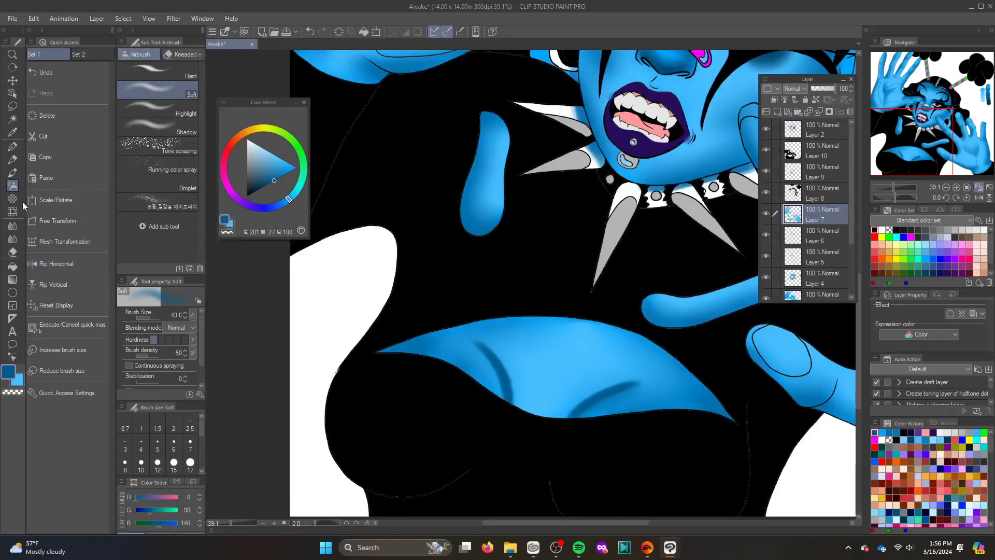
key("j")
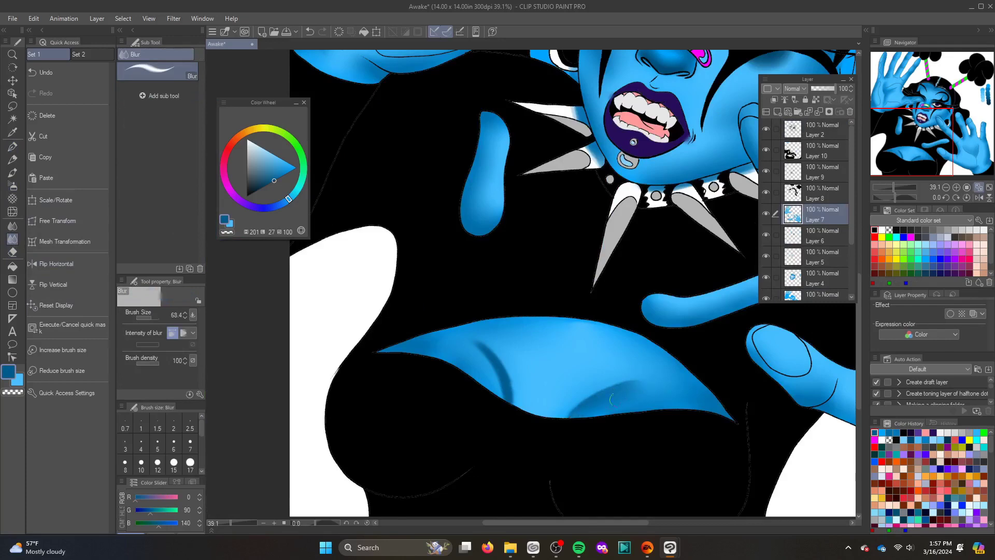
left_click(57, 264)
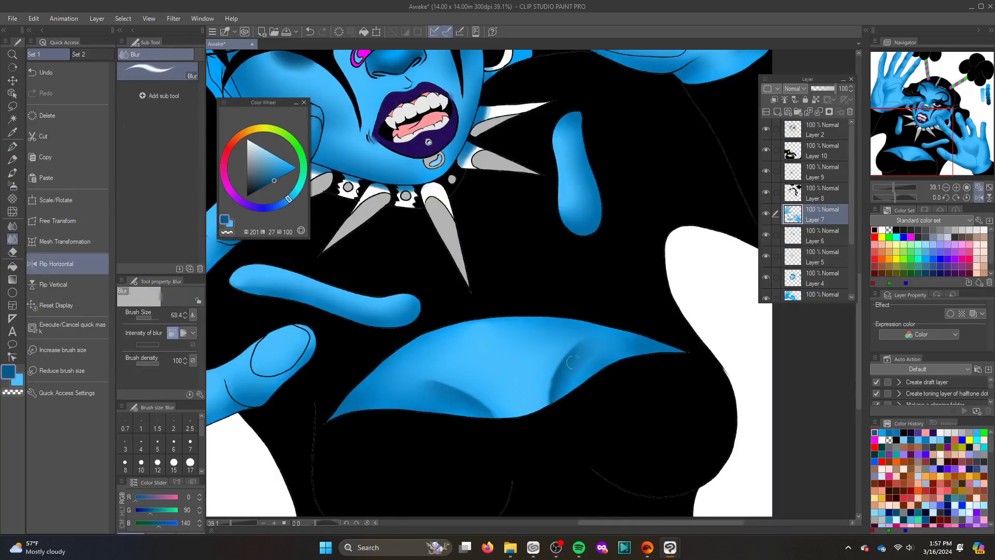
key("h")
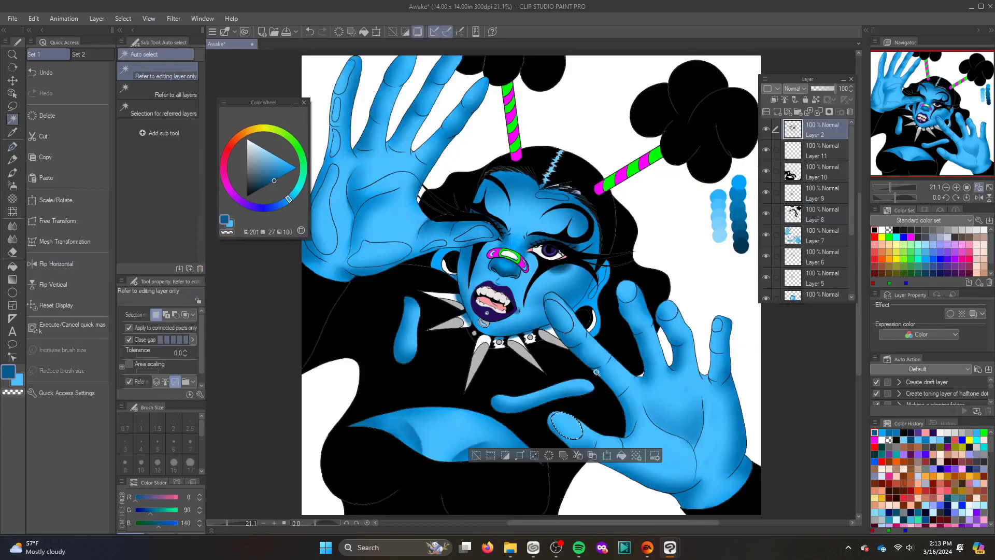
Select the palm areas of the left hand and sample a colour from the canvas
left_click(373, 245, "shift")
left_click(816, 156)
key("i")
left_click(575, 462)
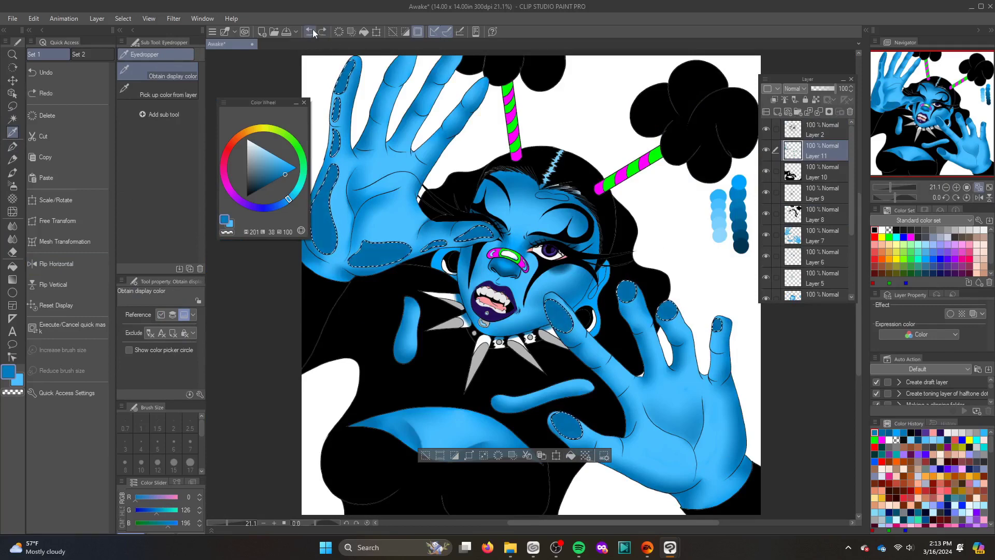
key("ctrl+d")
Lasso a shadow area on the palm and fill it dark blue
key("m")
scroll(618, 399, "up", 3)
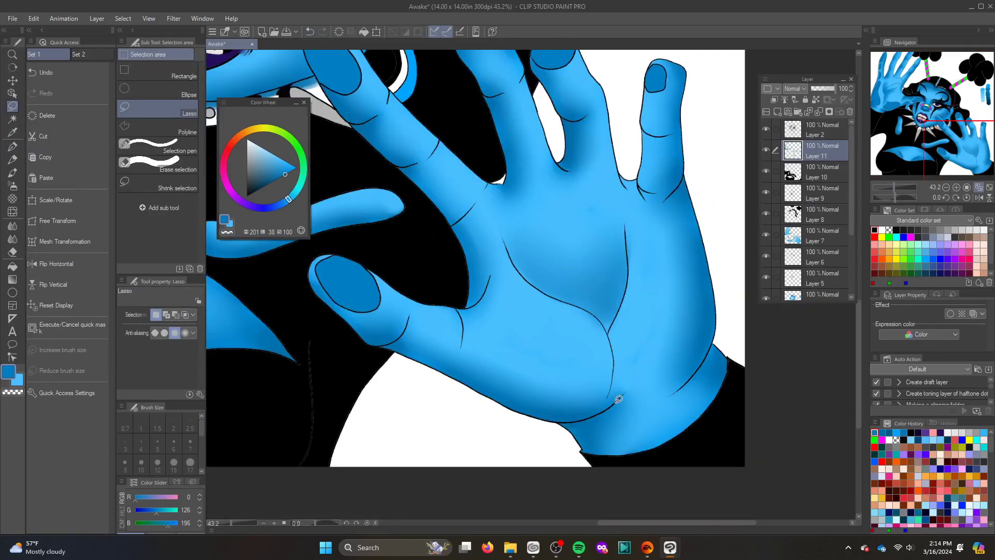
left_click_drag(586, 414, 583, 423)
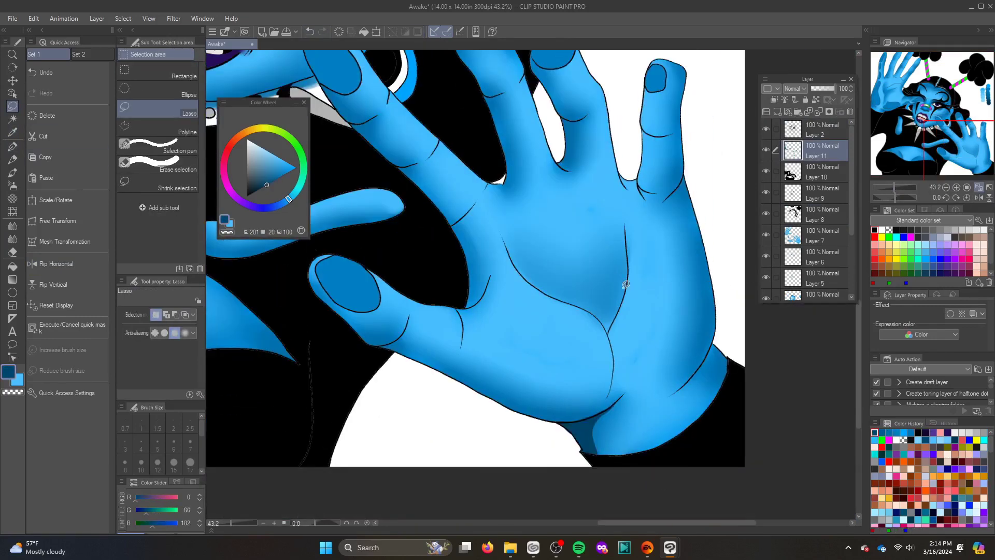
left_click_drag(626, 286, 622, 290)
left_click(662, 351)
key("ctrl+d")
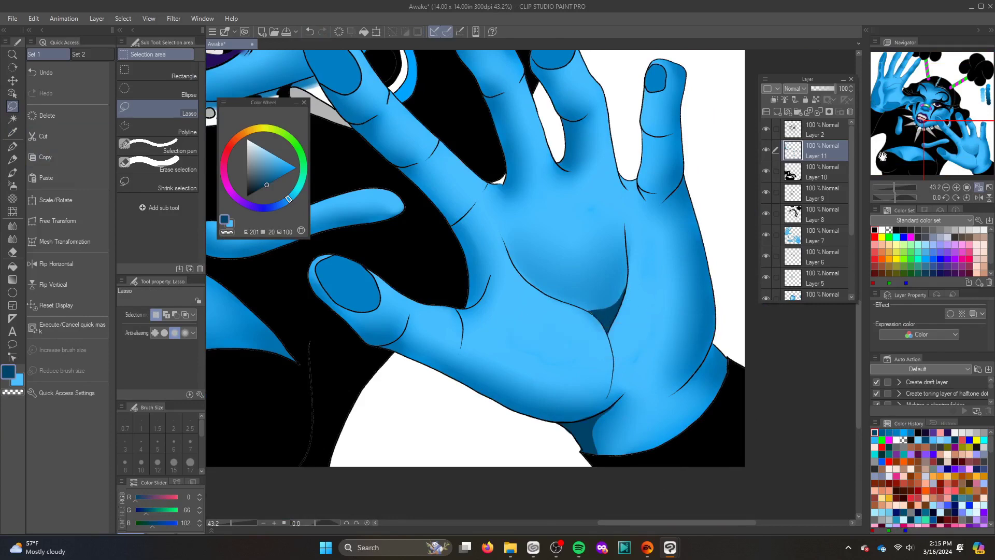
Fill dark blue shadows between two fingers and under the thumb
scroll(555, 273, "up", 2)
left_click_drag(500, 339, 479, 371)
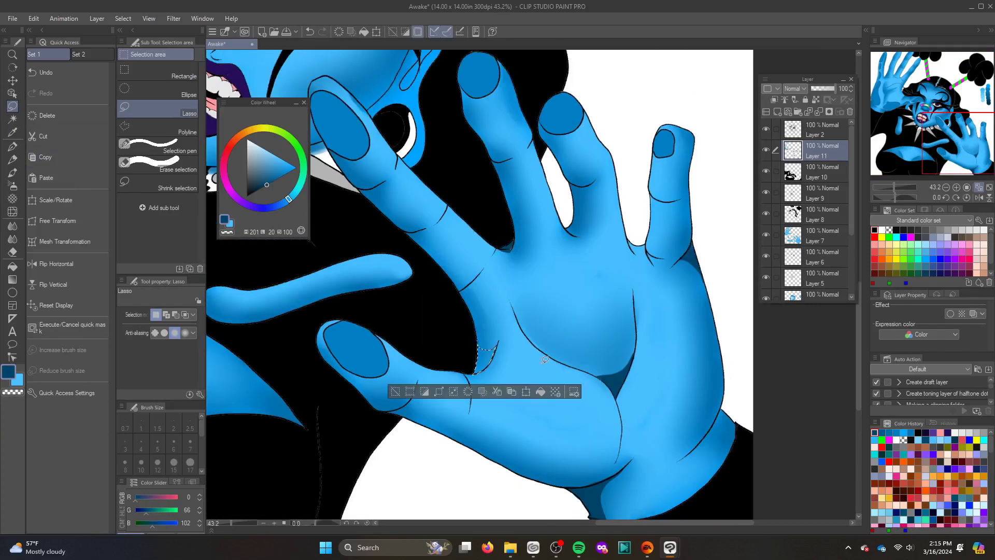
key("alt+BackSpace")
key("ctrl+d")
left_click_drag(380, 408, 381, 410)
key("alt+BackSpace")
key("ctrl+d")
Lasso and fill dark blue shadows along the face's left edge and near the ear
left_click_drag(346, 381, 370, 396)
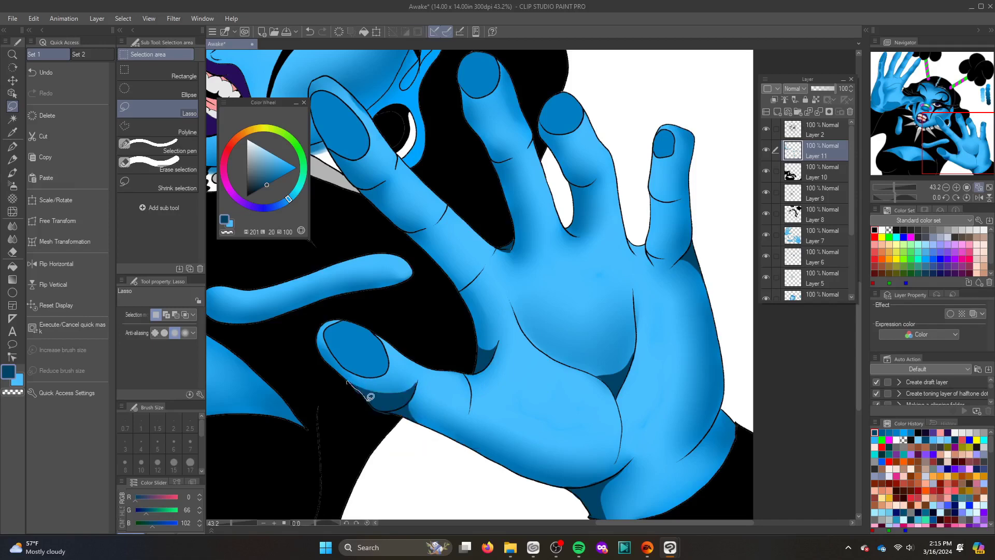
left_click_drag(951, 151, 912, 113)
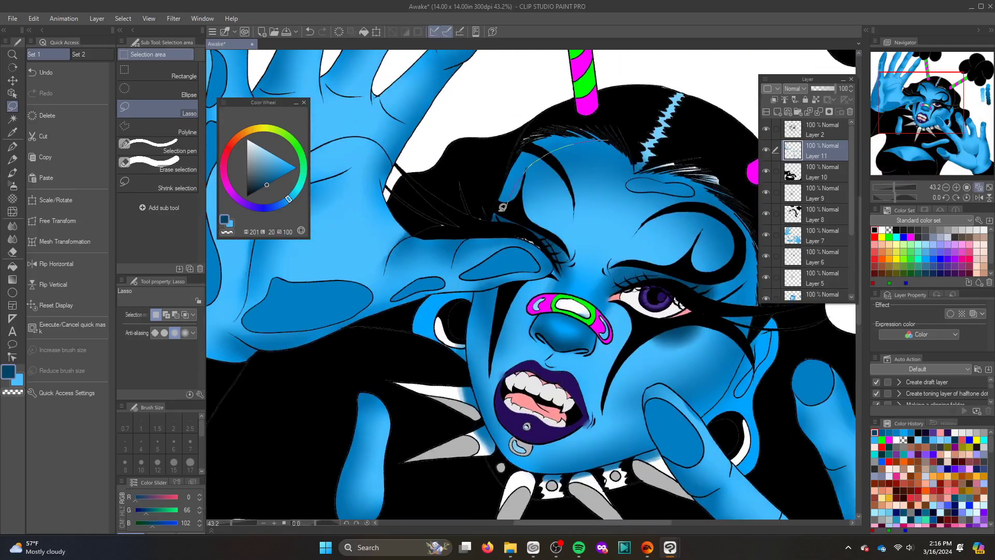
left_click_drag(503, 207, 510, 212)
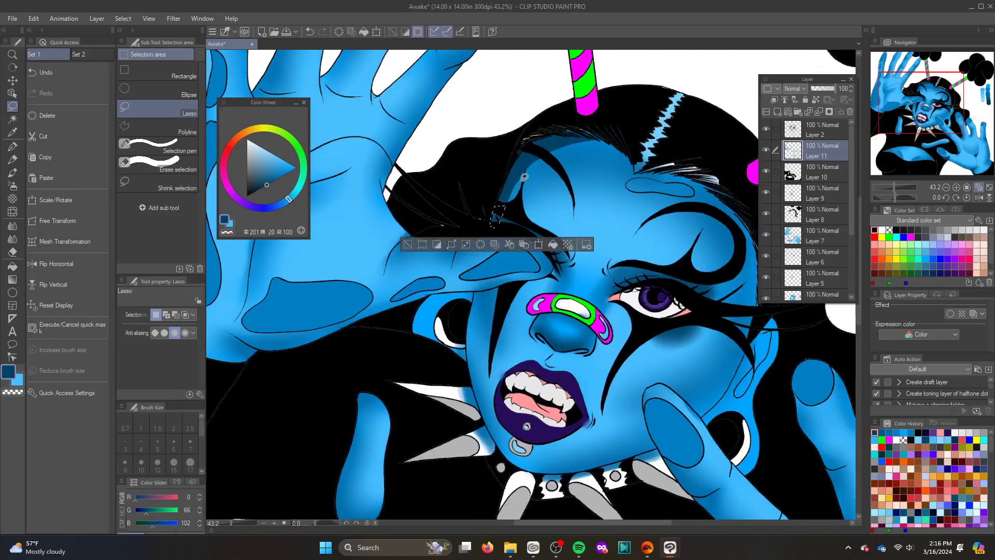
key("ctrl+d")
mouse_move(480, 293)
left_mouse_down()
mouse_move(498, 446)
mouse_move(427, 296)
left_mouse_up()
key("ctrl+d")
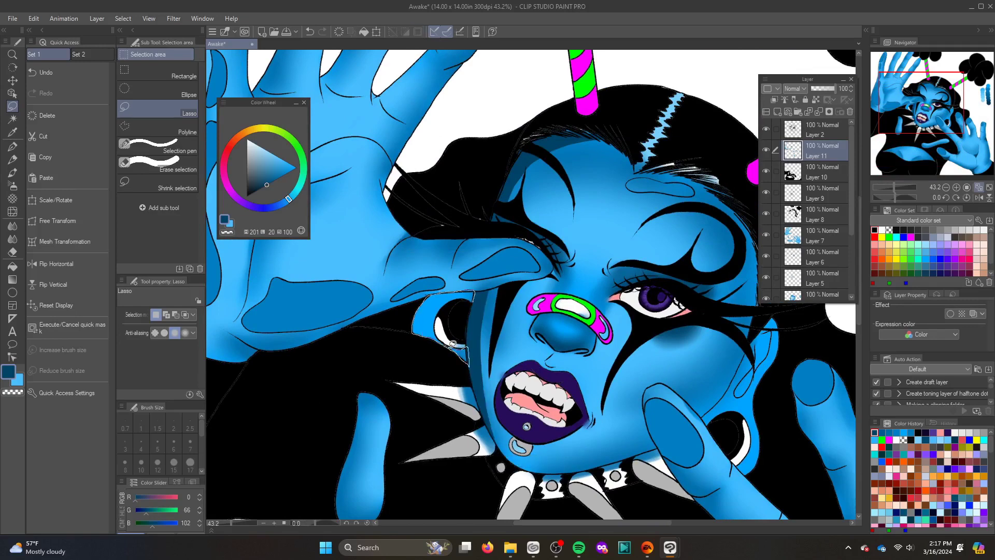
left_click_drag(452, 344, 461, 345)
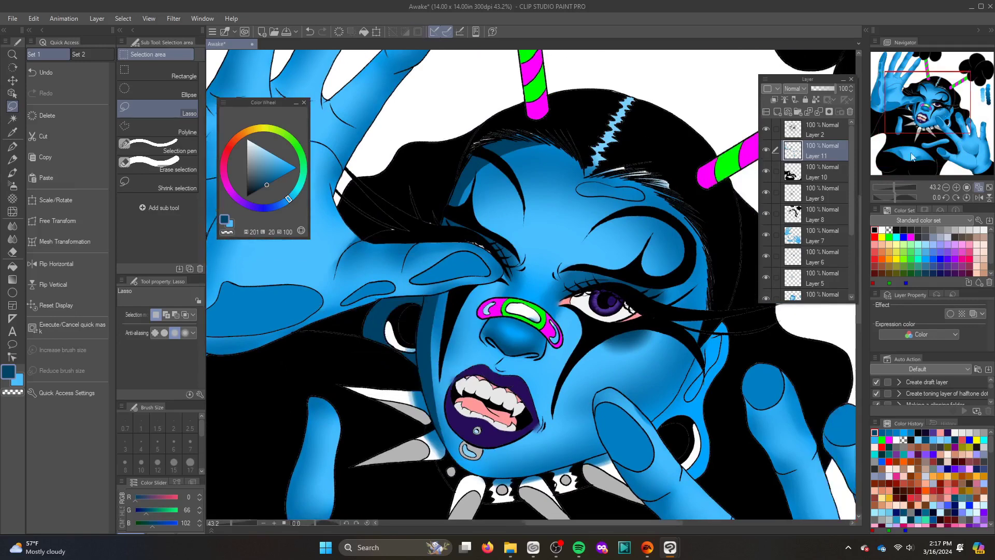
scroll(617, 415, "up", 3)
left_click(485, 402)
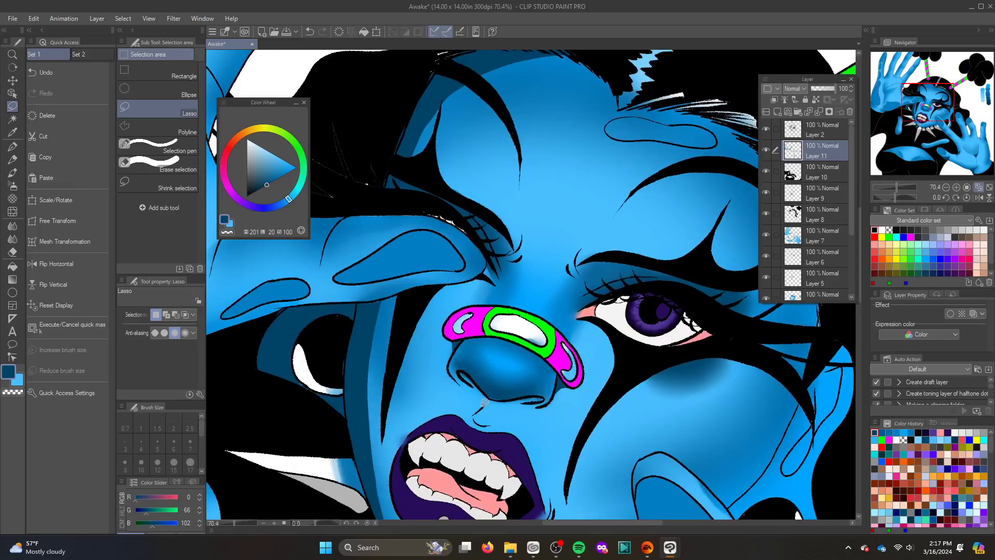
Fill dark blue shadows inside the ear loop on the face's right side
left_click_drag(721, 279, 629, 238)
left_click_drag(543, 356, 596, 270)
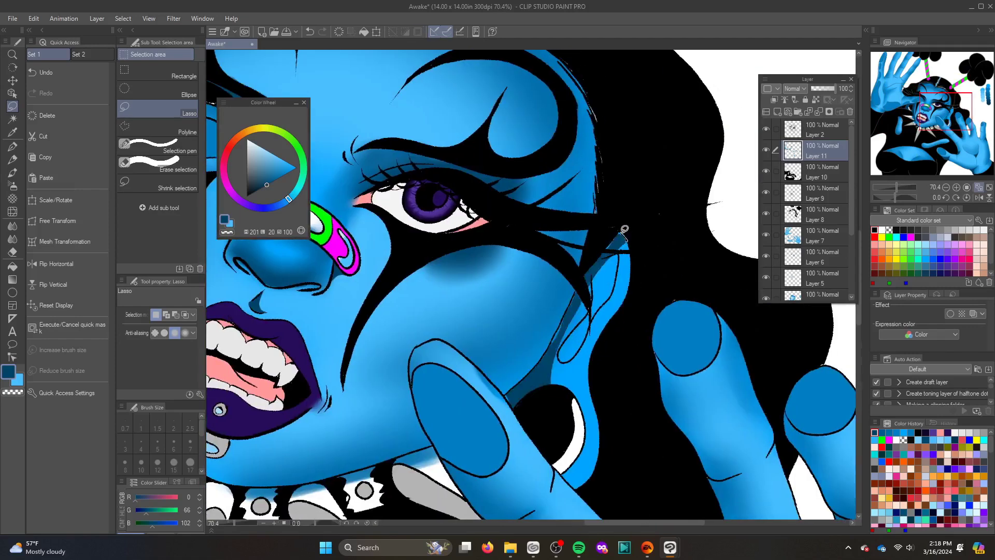
left_click(591, 311)
mouse_move(591, 311)
left_mouse_down()
mouse_move(580, 321)
mouse_move(606, 249)
left_mouse_up()
key("alt+Delete")
key("ctrl+d")
key("alt+Delete")
key("ctrl+d")
Shade the upper teeth with grey
left_click_drag(944, 118, 925, 115)
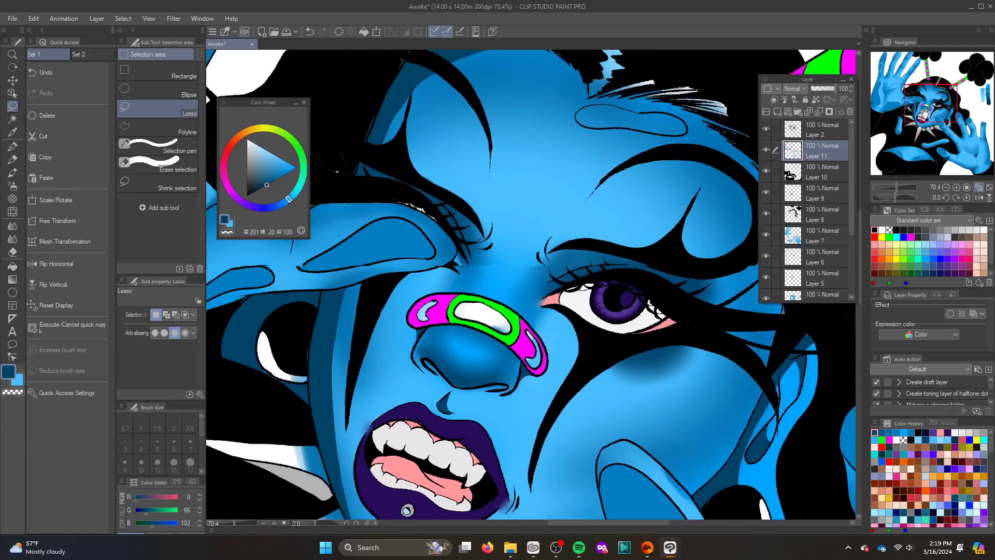
key("ctrl+d")
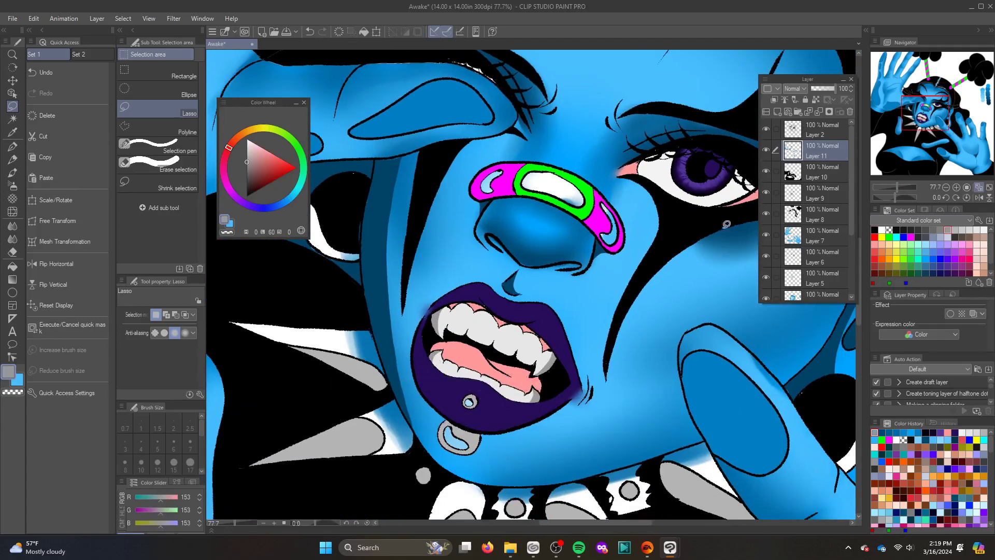
scroll(444, 290, "up", 2)
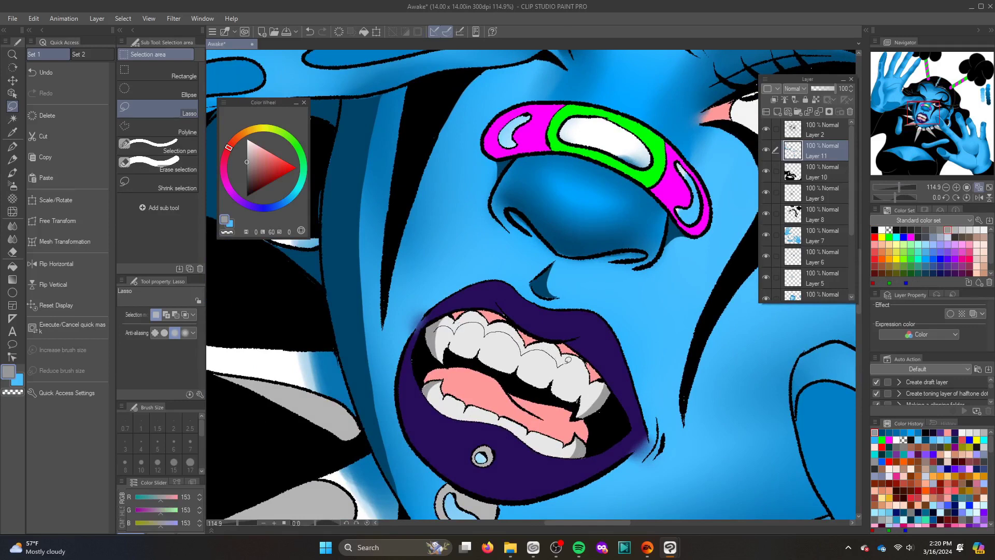
left_click_drag(492, 319, 467, 314)
key("ctrl+d")
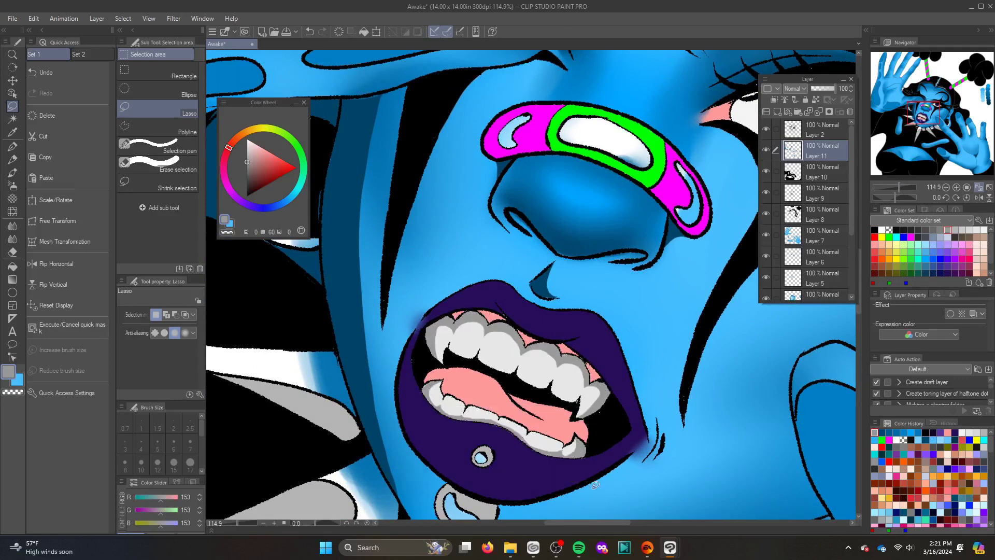
Shade the tongue and the lower part of the lip ring darker grey
left_click(912, 114)
left_click_drag(579, 352, 570, 363)
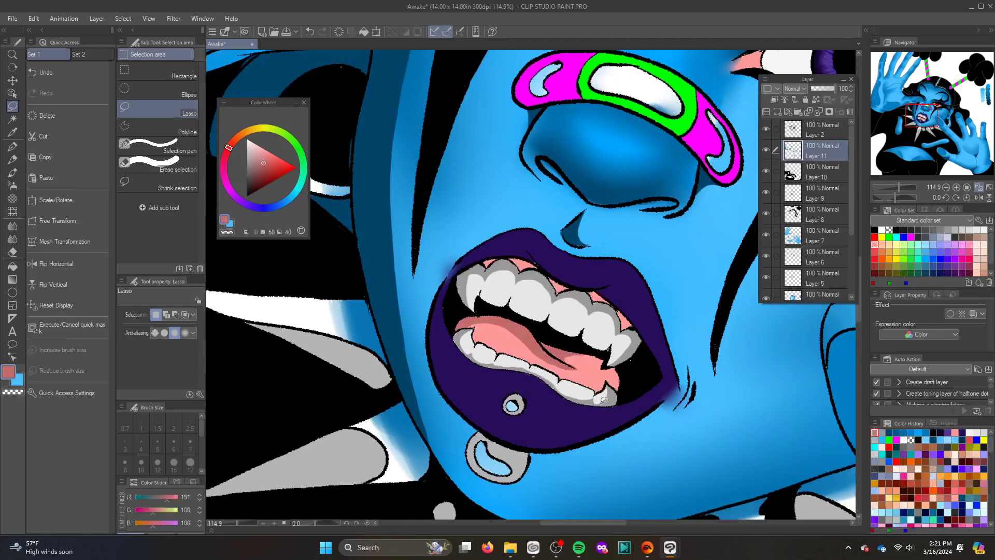
left_click_drag(513, 462, 548, 366)
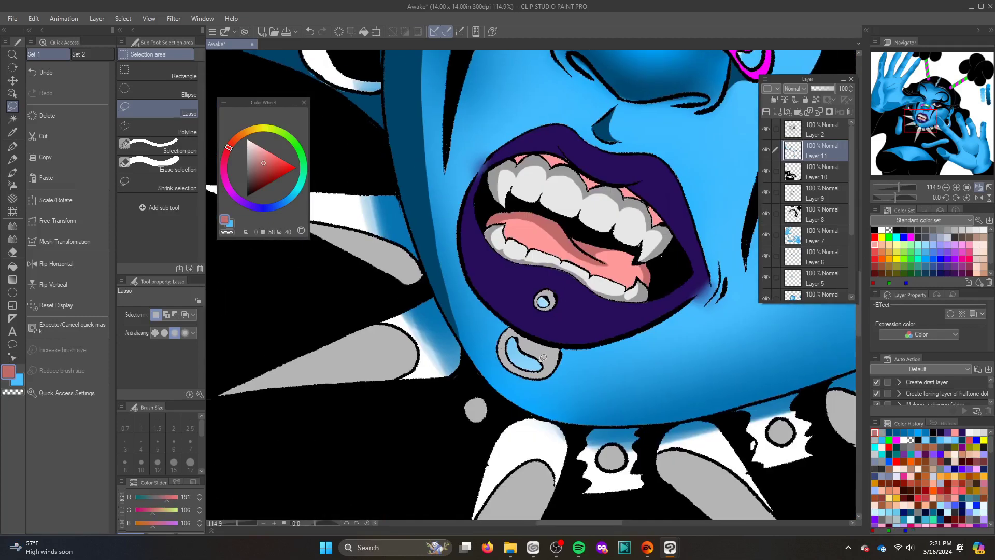
left_click_drag(502, 337, 511, 328)
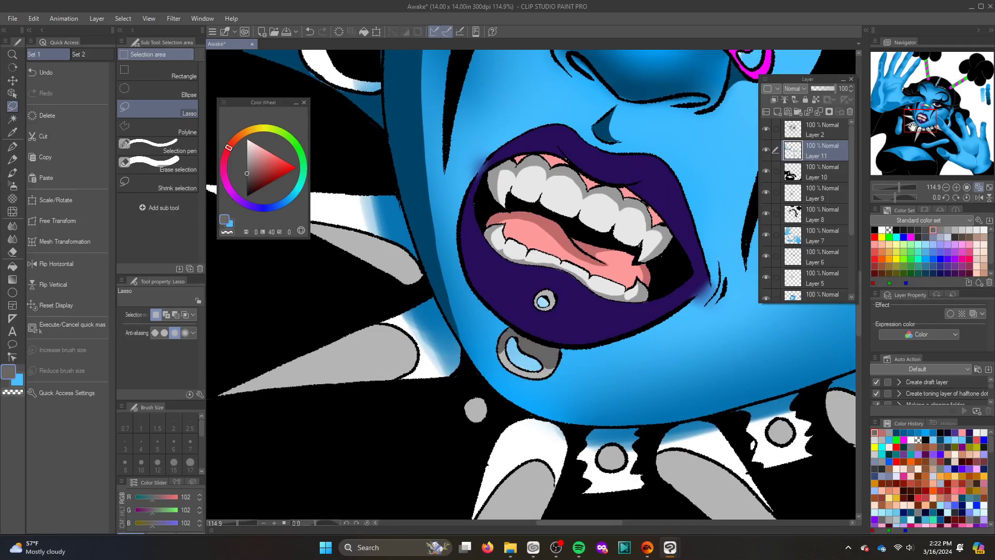
scroll(913, 126, "down", 5)
key("w")
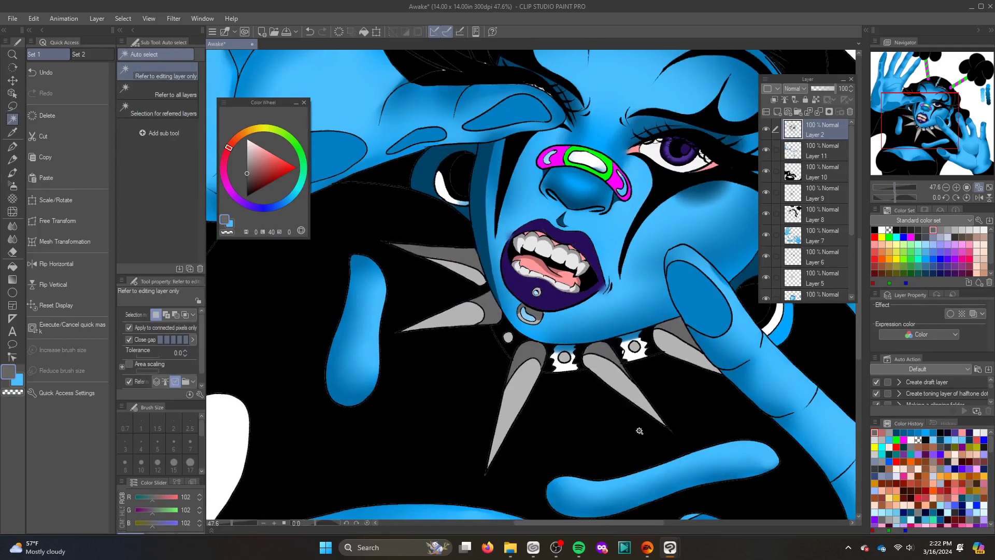
Make Layer 11 the working layer for shading the sticks
key("p")
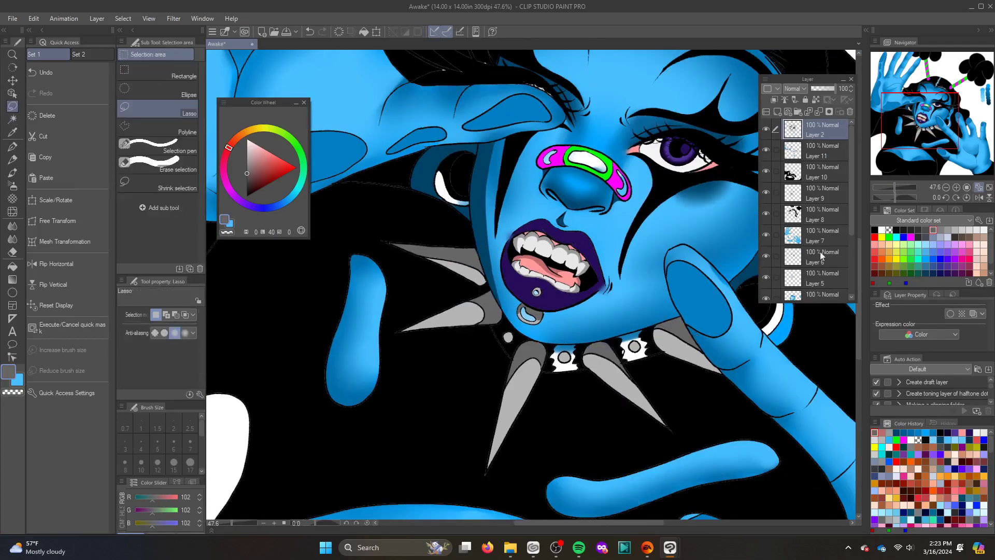
scroll(896, 188, "up", 5)
left_click(816, 193)
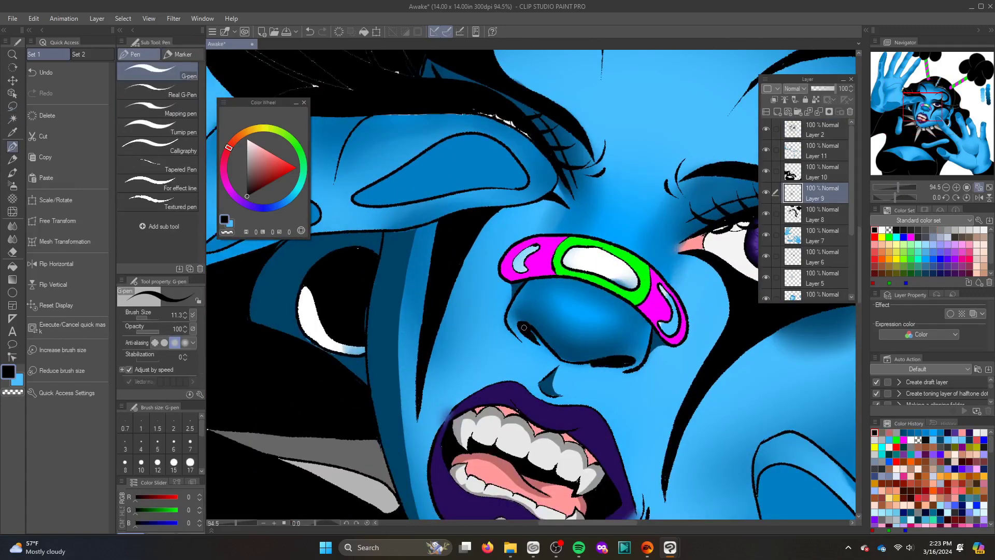
left_click(12, 239)
left_click(824, 150)
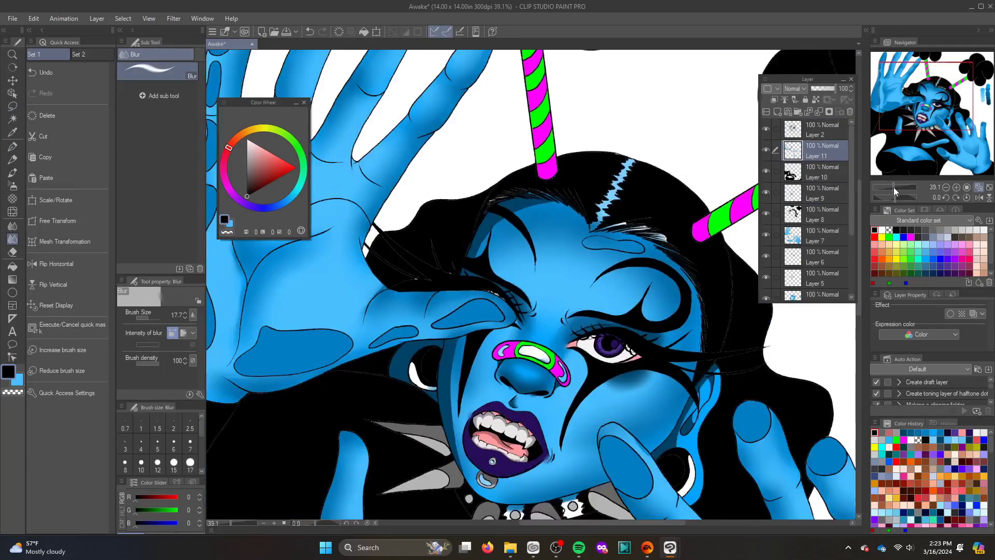
scroll(894, 187, "down", 5)
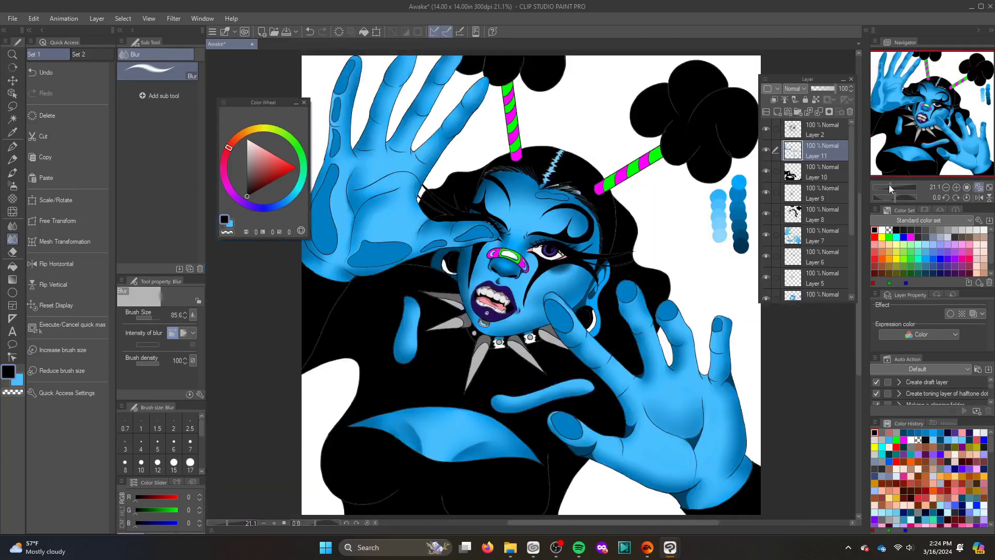
scroll(889, 184, "up", 5)
Fill the upper half of the striped stick with mid-grey shading
left_click(947, 229)
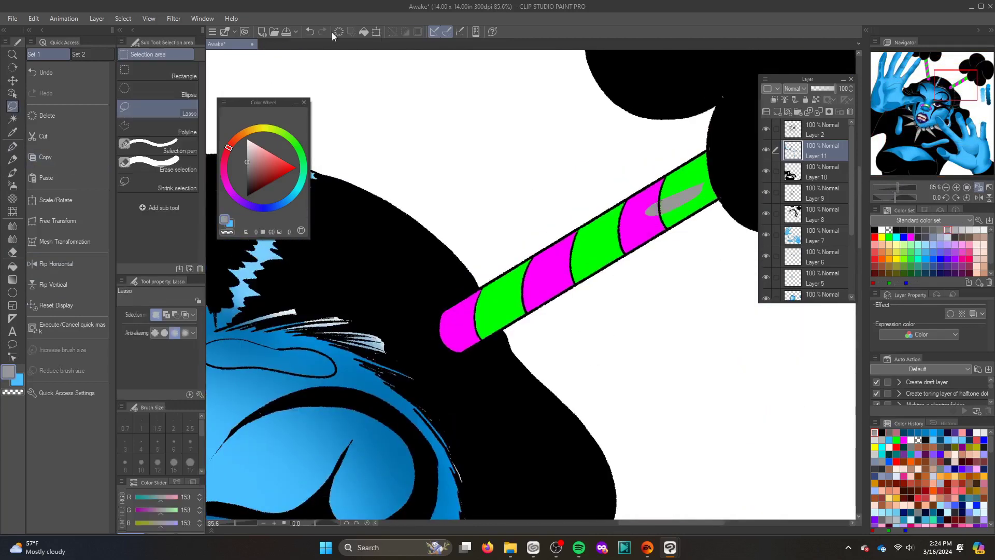
left_click(13, 265)
left_click(13, 106)
key("g")
mouse_move(714, 165)
left_mouse_down()
mouse_move(471, 303)
mouse_move(611, 375)
left_mouse_up()
scroll(470, 303, "down", 5)
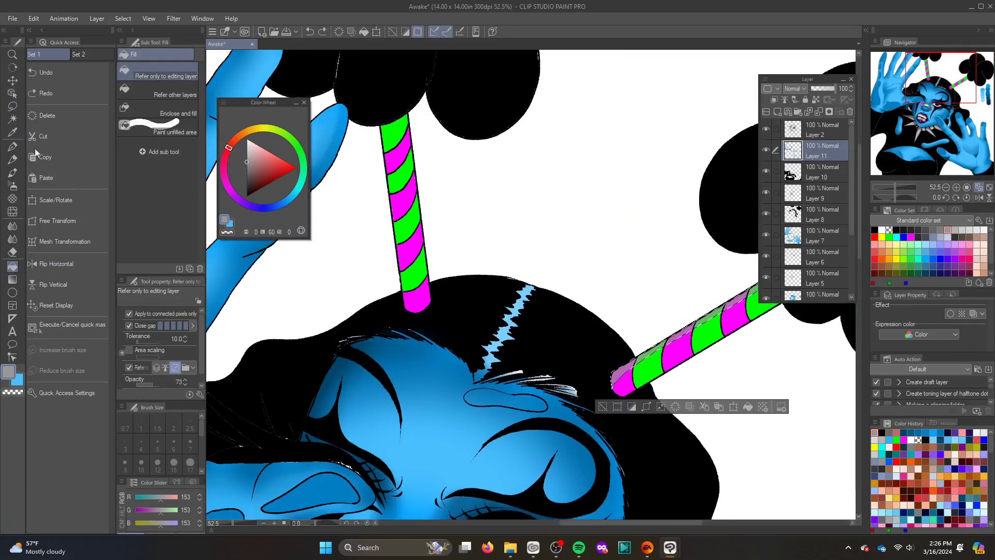
left_click(13, 106)
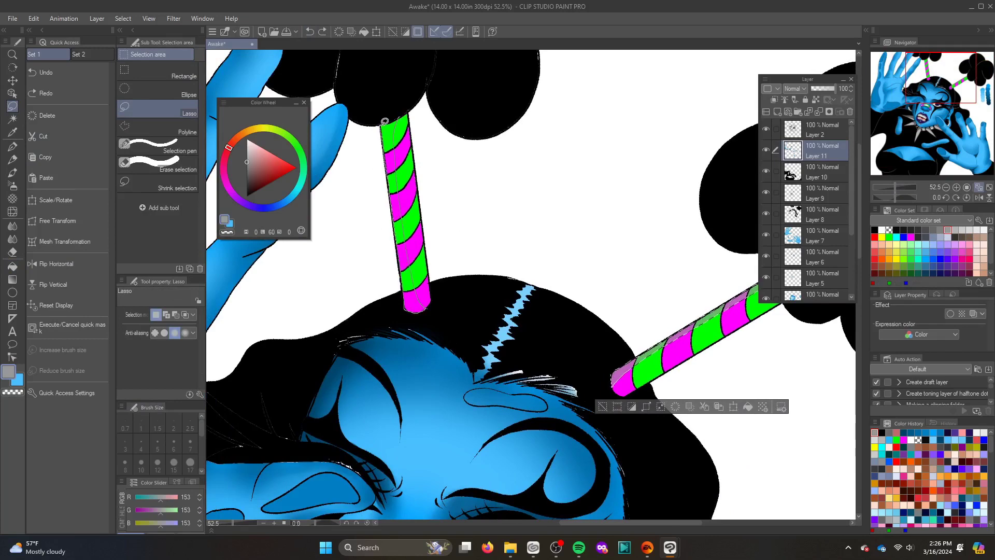
key("ctrl+d")
Lasso the shaded side of the diagonal stick and darken its green stripes
scroll(938, 94, "down", 5)
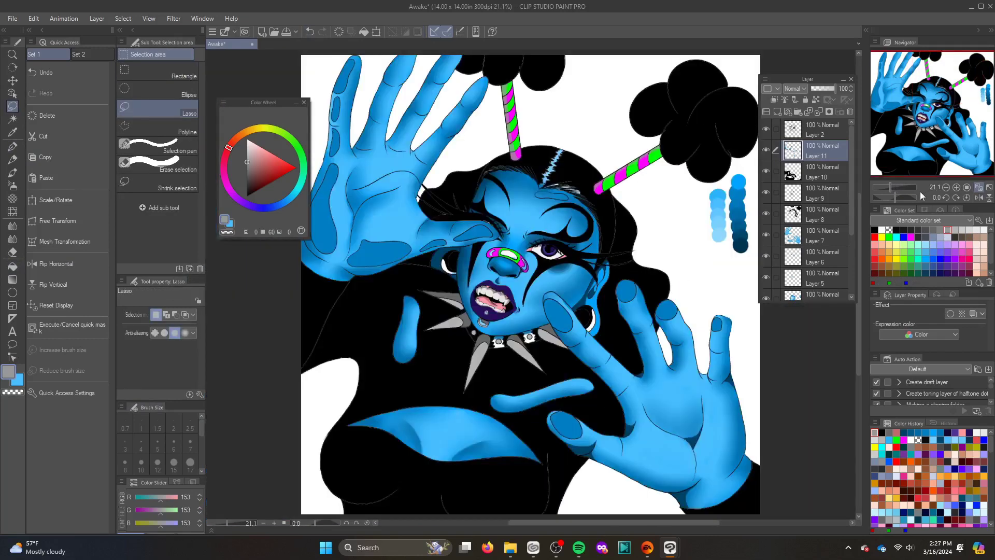
scroll(489, 165, "up", 1)
scroll(489, 164, "up", 4)
scroll(488, 165, "up", 2)
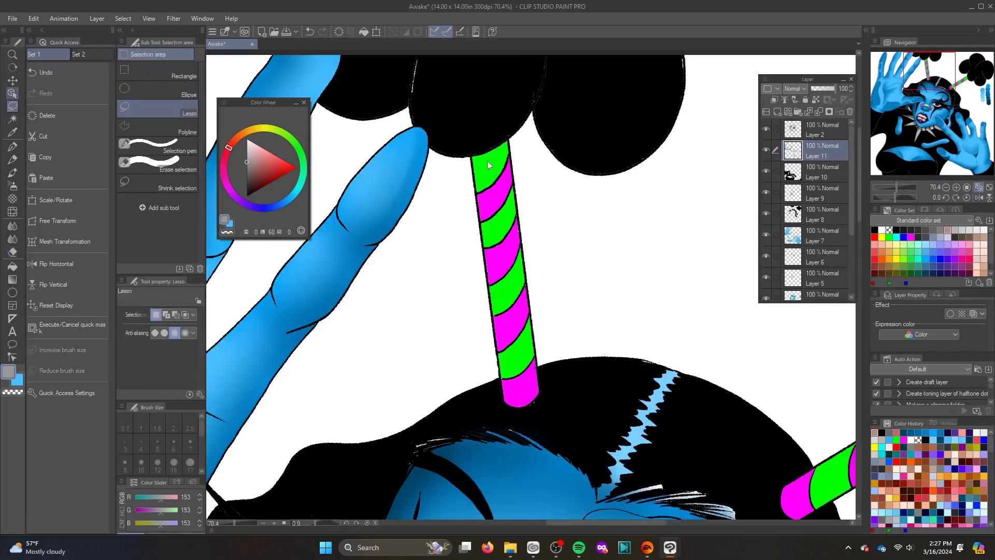
left_click_drag(537, 364, 314, 167)
left_click(889, 236)
left_click(819, 130)
key("p")
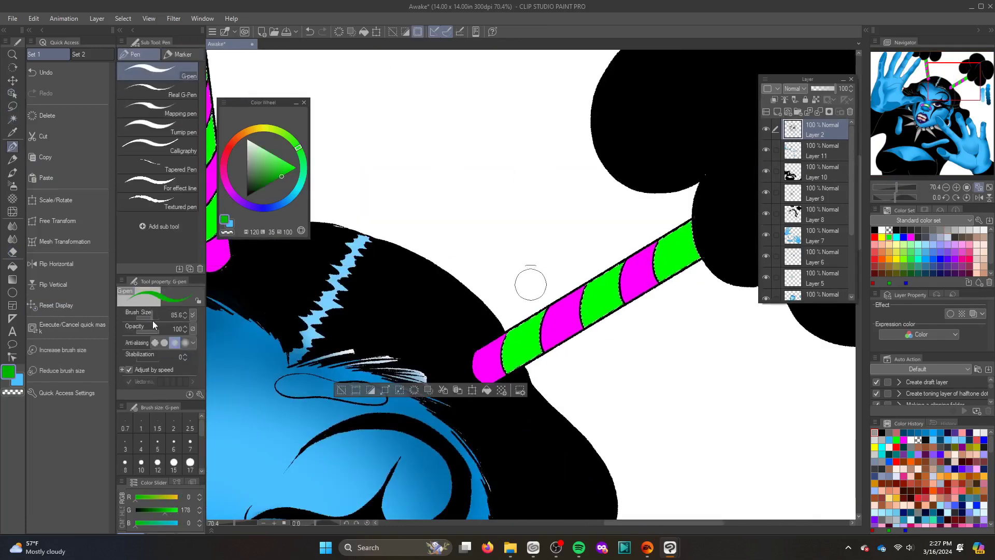
left_click(452, 364, "shift")
left_click(928, 72)
left_click(411, 161, "shift")
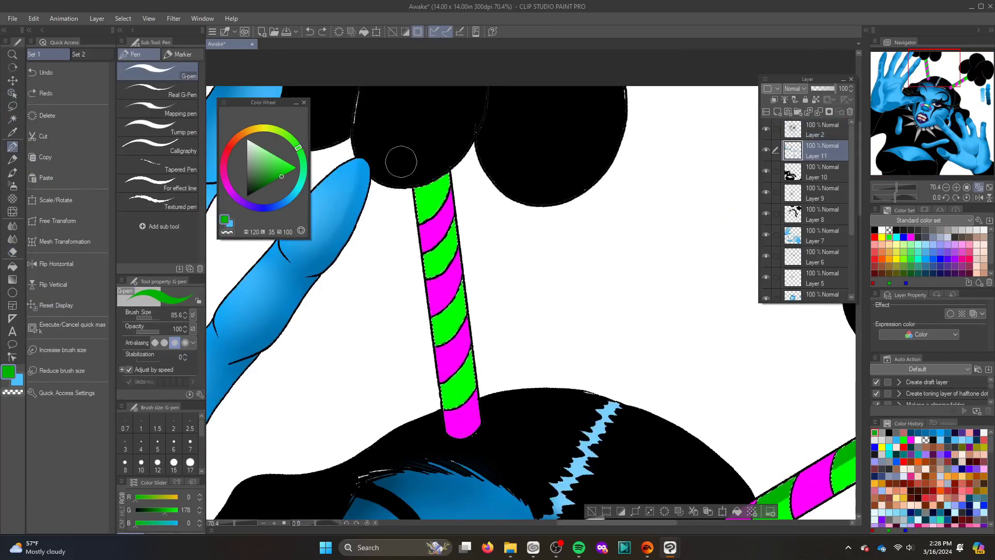
left_click(947, 90)
Darken the magenta stripes on the shaded side using Layer 2
key("w")
scroll(932, 104, "down", 2)
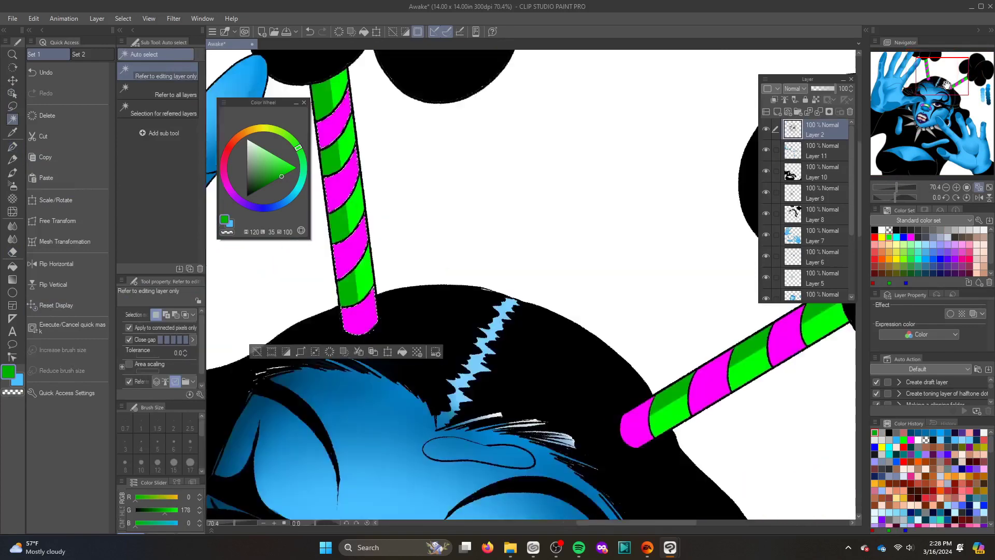
left_click(819, 130)
left_click(911, 237)
key("p")
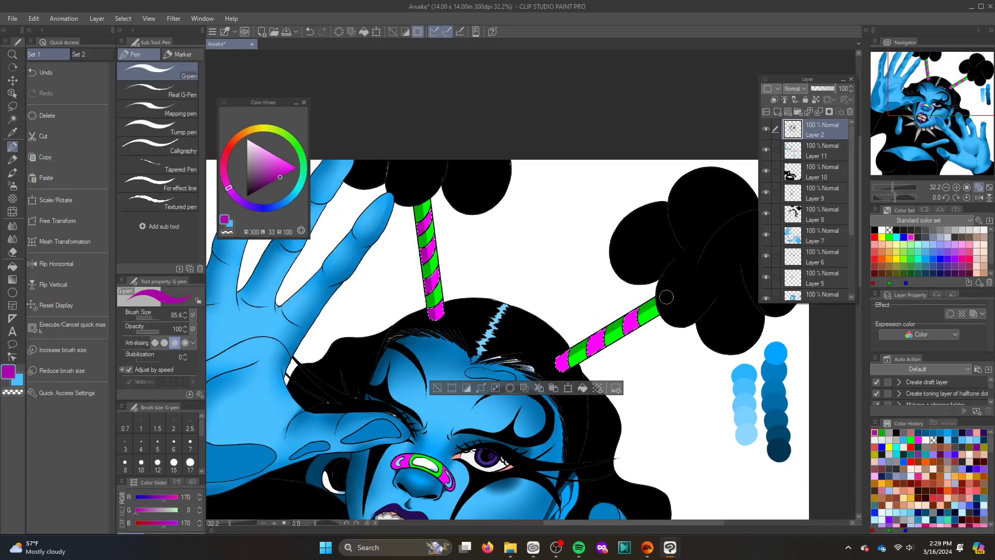
left_click(819, 150)
key("ctrl+d")
Soften the edges of the eye whites
left_click_drag(893, 187, 902, 187)
left_click(13, 106)
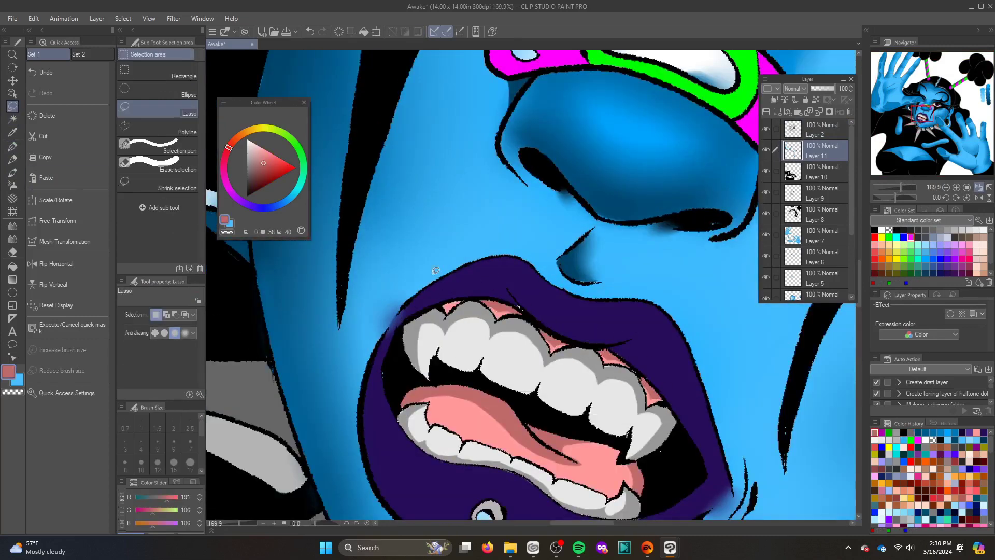
key("ctrl+0")
left_click_drag(889, 187, 901, 188)
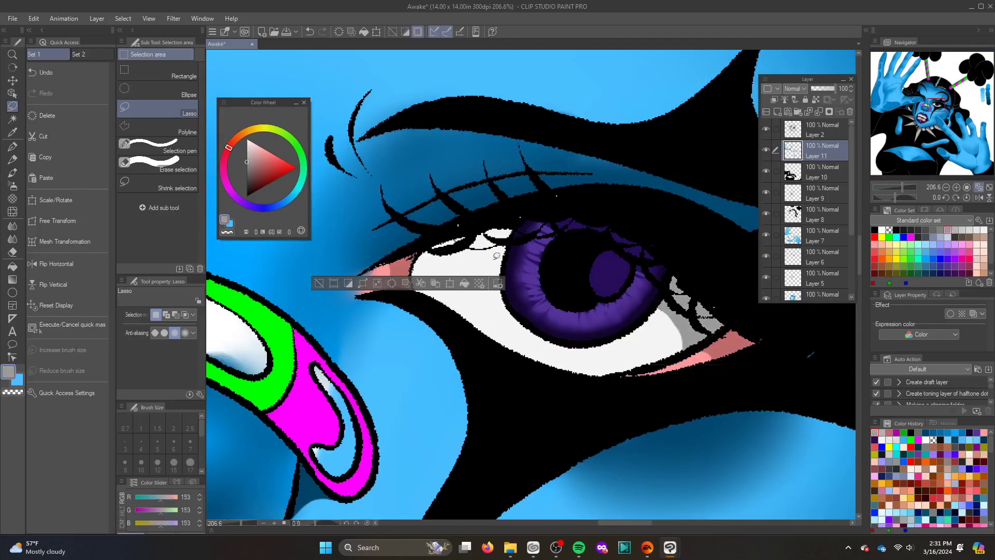
key("ctrl+d")
key("j")
On Layer 3, lasso-select around the light blue lightning streak in the hair
left_click(979, 187)
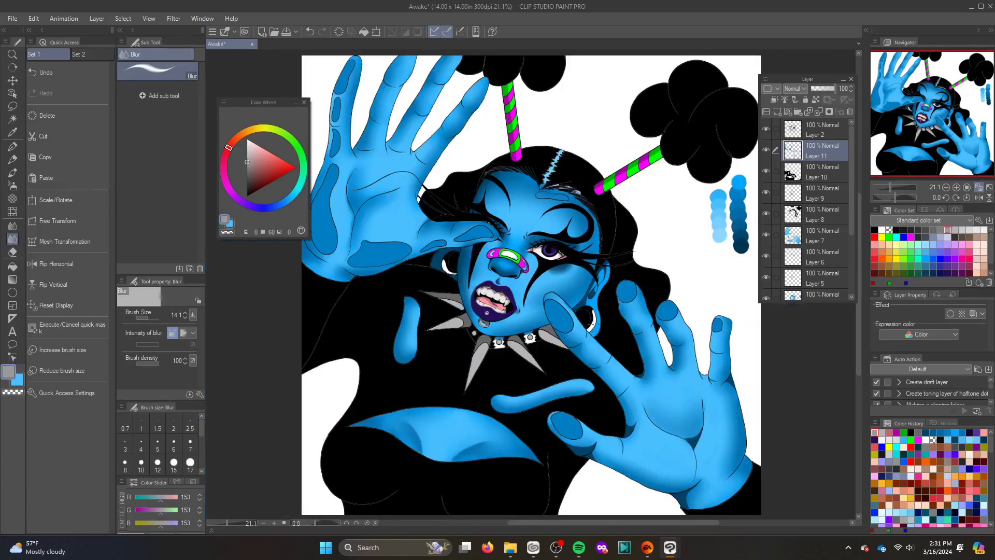
scroll(531, 315, "up", 3)
left_click(531, 315, "alt")
key("m")
left_click_drag(553, 315, 553, 315)
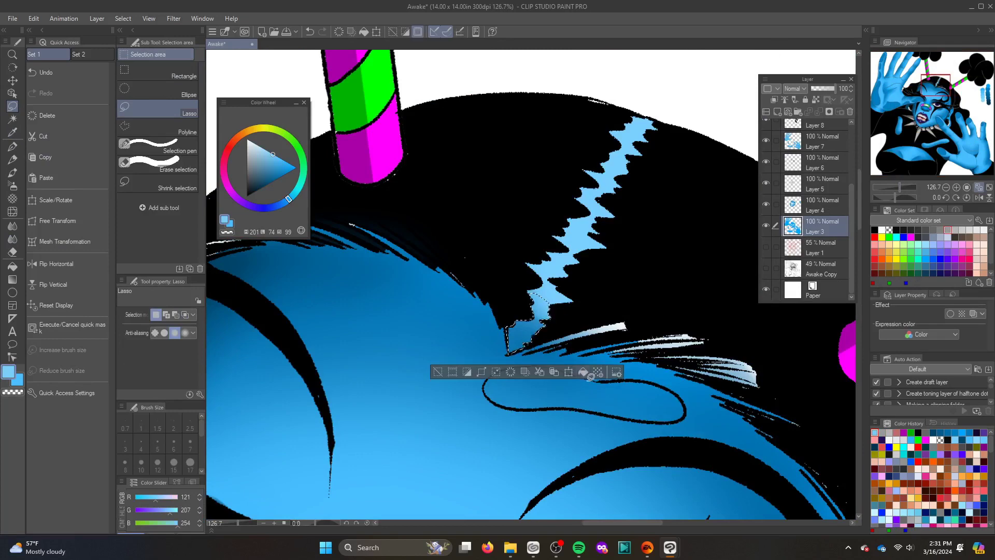
With Layer 2 as reference, auto-select the bandage centre and fill it light green
left_click(824, 204)
left_click(979, 187)
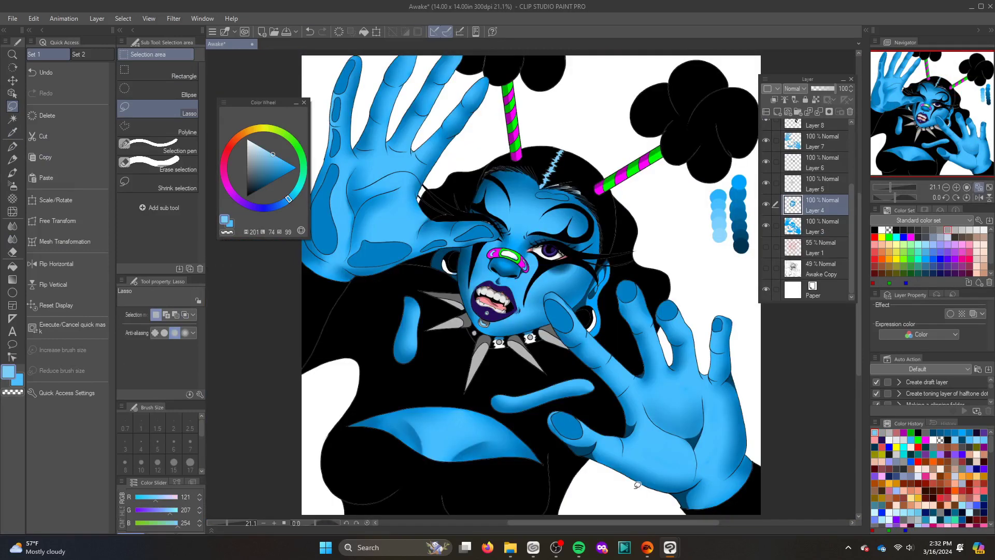
scroll(855, 228, "up", 5)
left_click(824, 129)
scroll(516, 250, "up", 3)
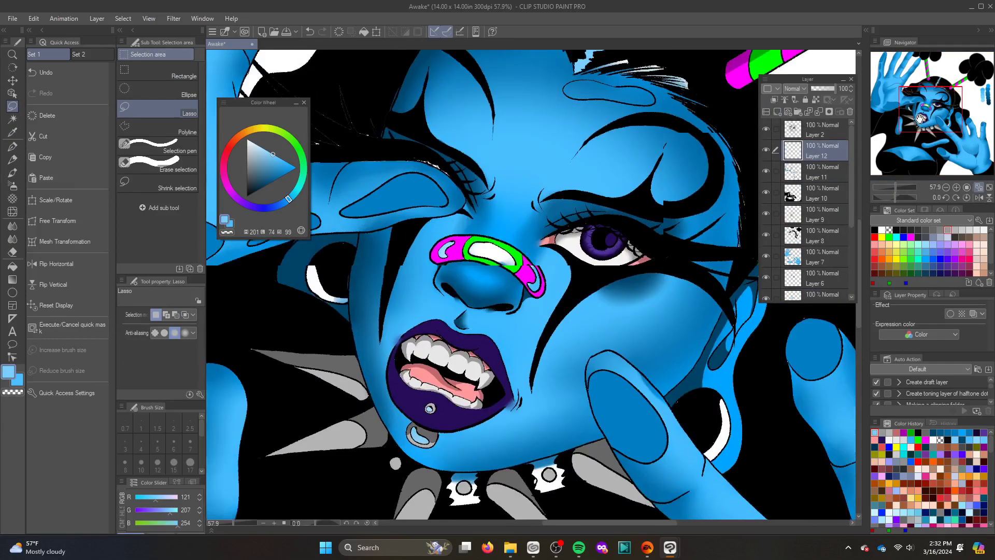
key("w")
left_click(600, 312)
left_click(497, 267)
On Layer 12, select inside the collar rings and pick light grey
left_click(824, 150)
left_click(539, 298)
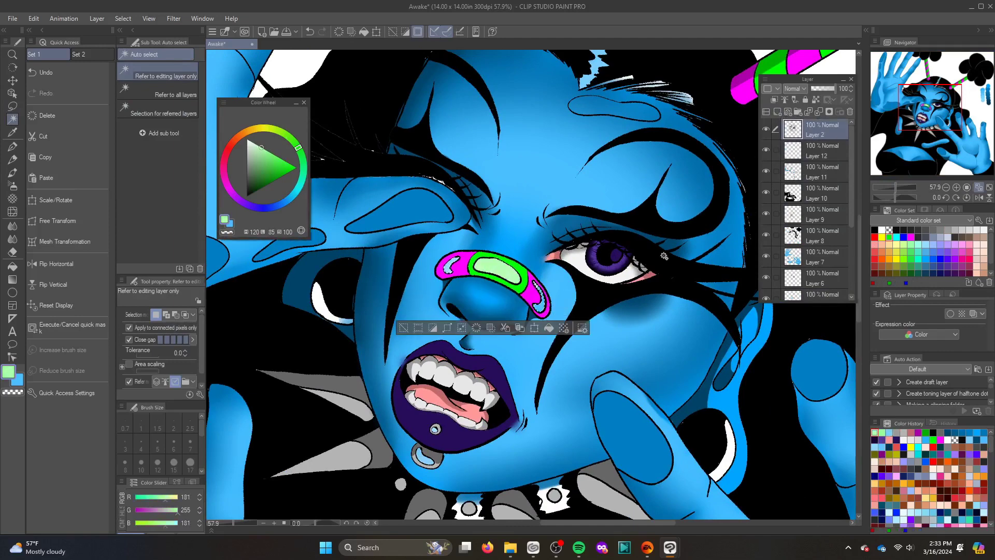
scroll(557, 454, "down", 5)
left_click(574, 362)
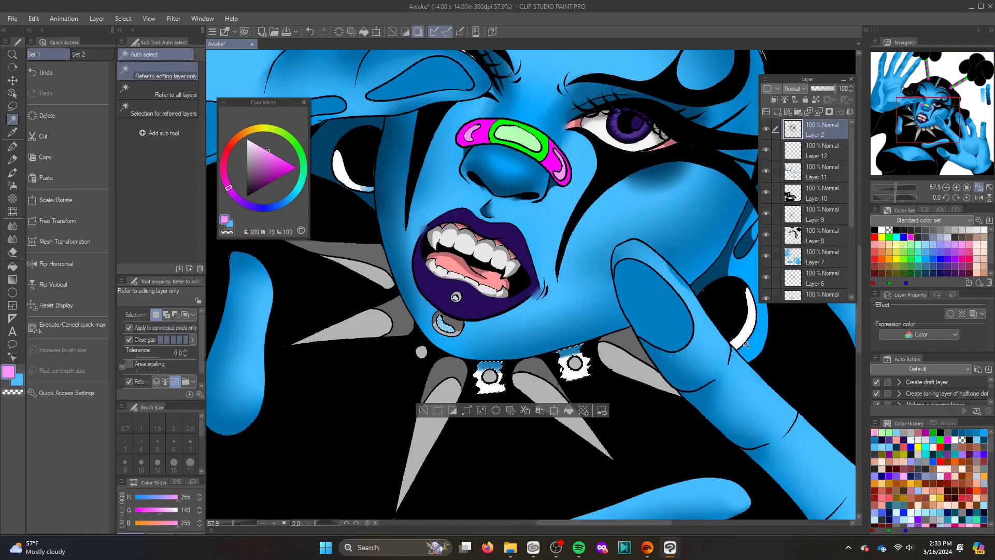
left_click(590, 422, "alt")
key("ctrl+d")
Paint a light blue highlight on the forehead
scroll(622, 363, "up", 3)
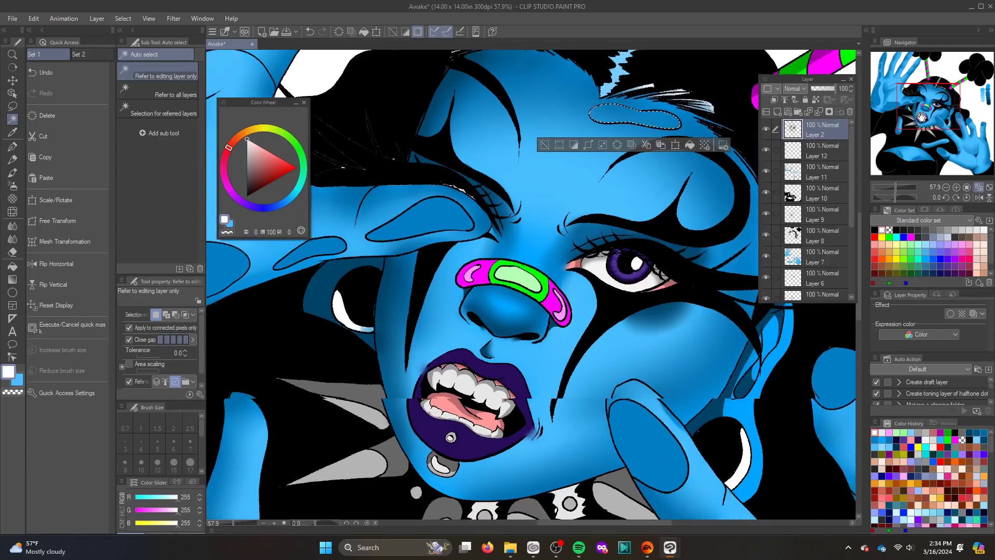
left_click(685, 342, "alt")
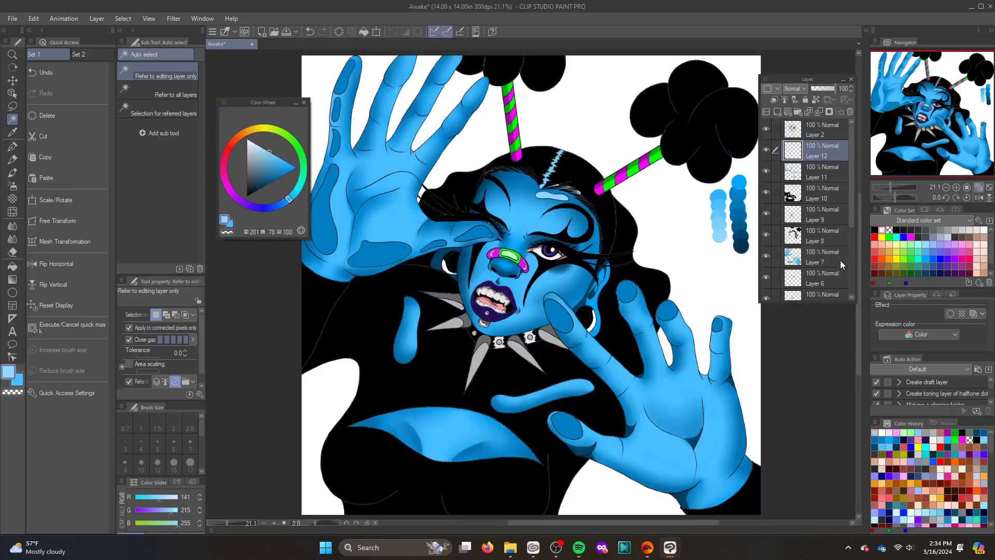
left_click_drag(895, 187, 893, 189)
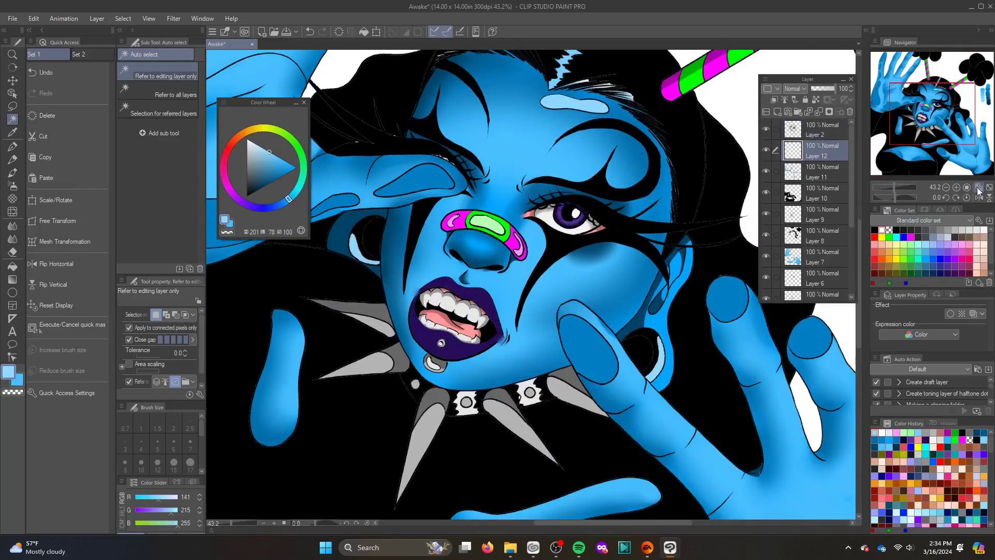
Paint light grey highlight strokes across the black torso, chest and wristband
key("ctrl+0")
key("b")
left_click(962, 229)
left_click_drag(464, 491, 452, 511)
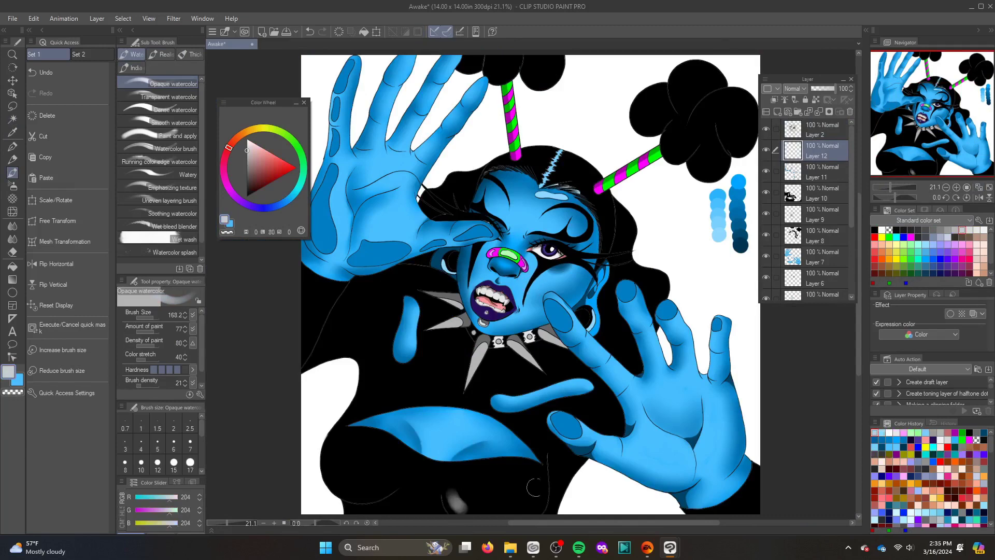
left_click_drag(339, 442, 328, 487)
mouse_move(365, 403)
left_mouse_down()
mouse_move(429, 388)
mouse_move(438, 369)
left_mouse_up()
left_click_drag(500, 389, 539, 368)
left_click_drag(580, 418, 620, 388)
left_click_drag(301, 275, 332, 342)
left_click_drag(746, 474, 762, 492)
Blur the grey highlights on the torso, chest, wristband and left edge
key("j")
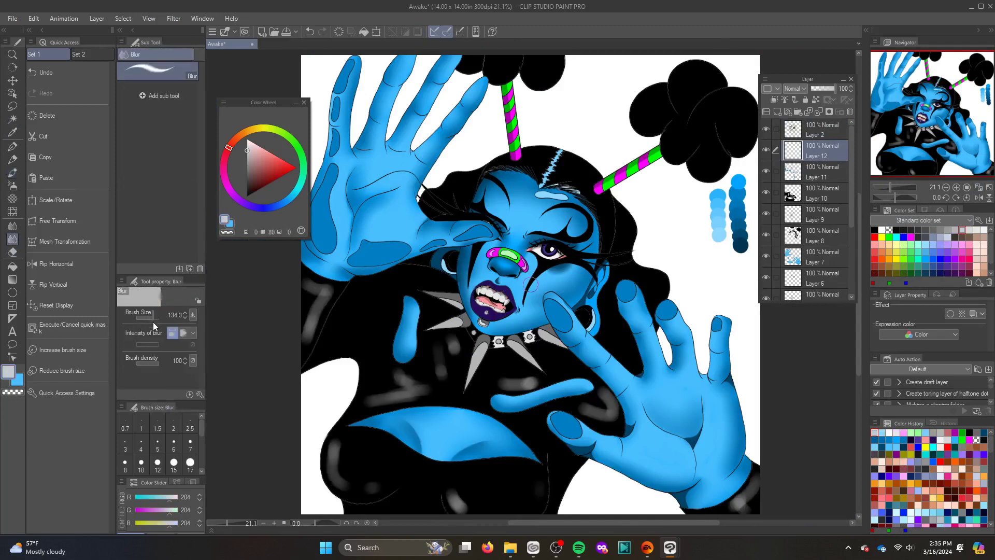
left_click_drag(330, 416, 329, 465)
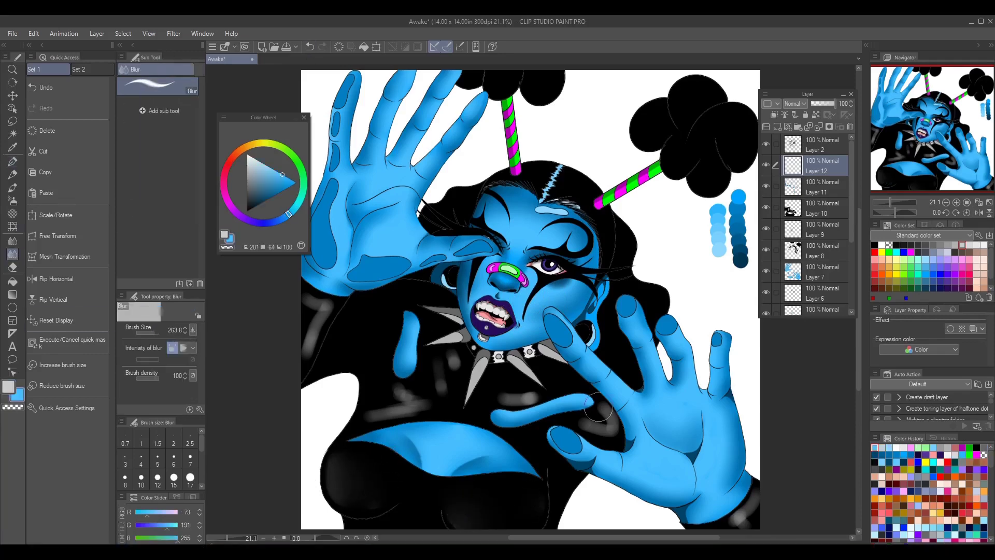
mouse_move(599, 409)
left_mouse_down()
mouse_move(382, 393)
mouse_move(445, 381)
mouse_move(286, 289)
left_mouse_up()
left_click_drag(740, 520, 765, 505)
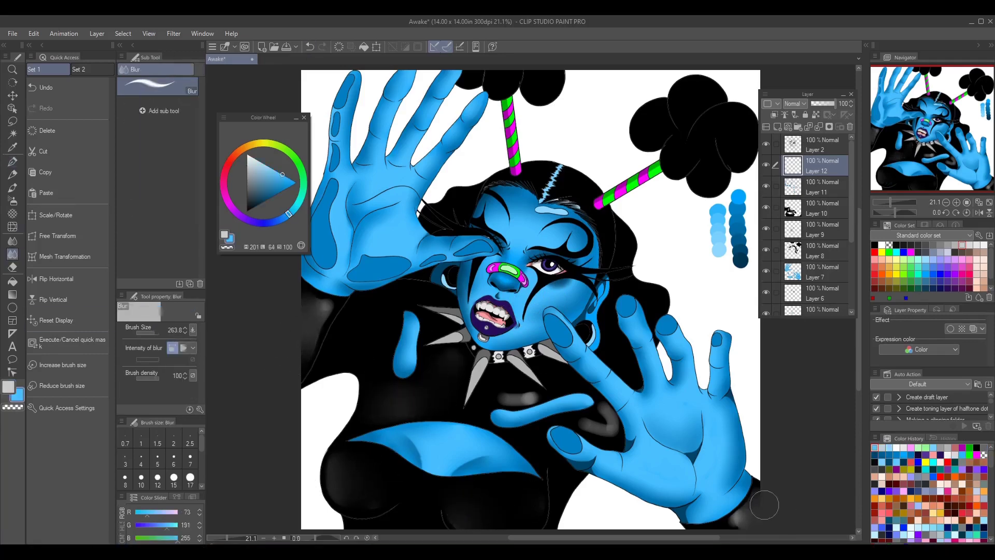
left_click_drag(501, 397, 542, 384)
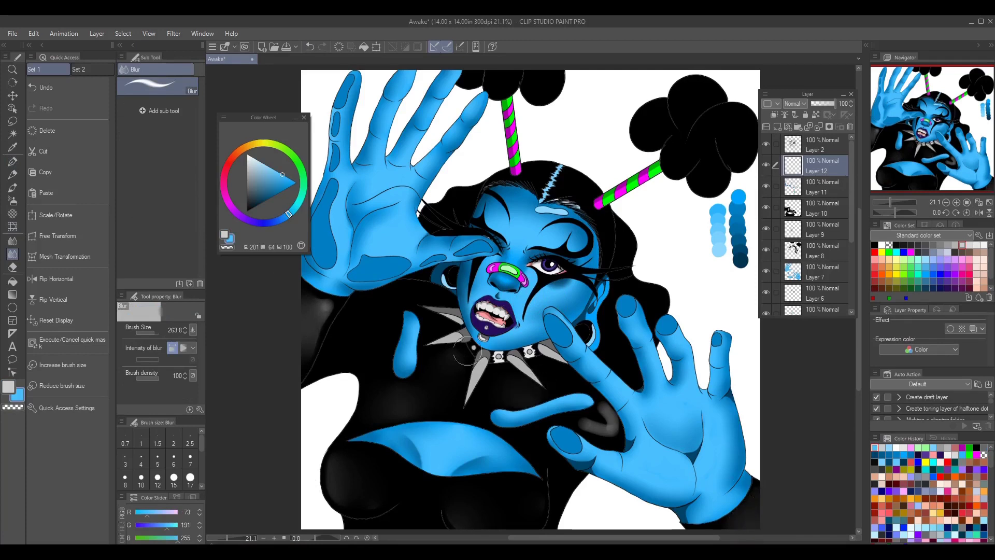
left_click_drag(298, 302, 292, 292)
left_click_drag(614, 418, 581, 442)
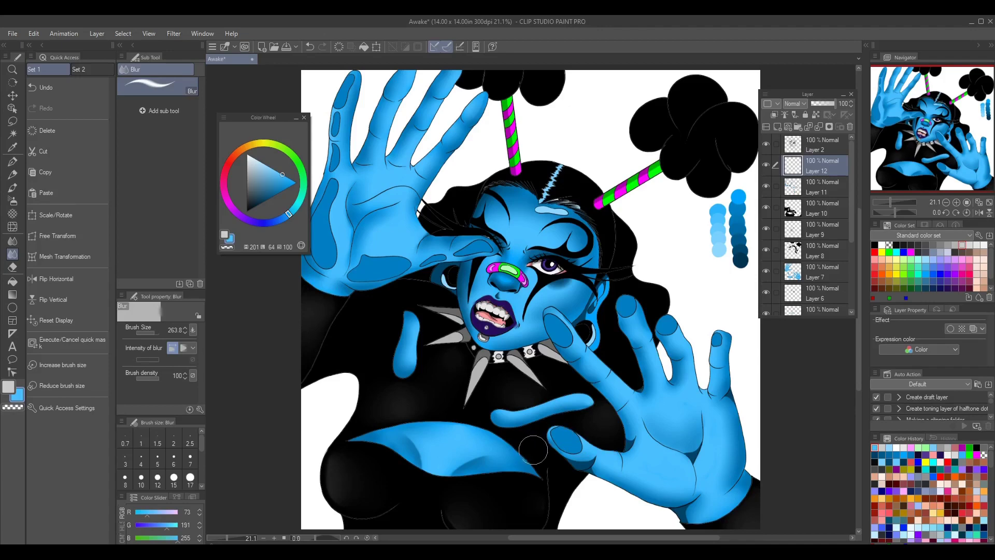
Draw fine magenta accent lines on the arm and chest with a smaller pen
key("p")
left_click(911, 252)
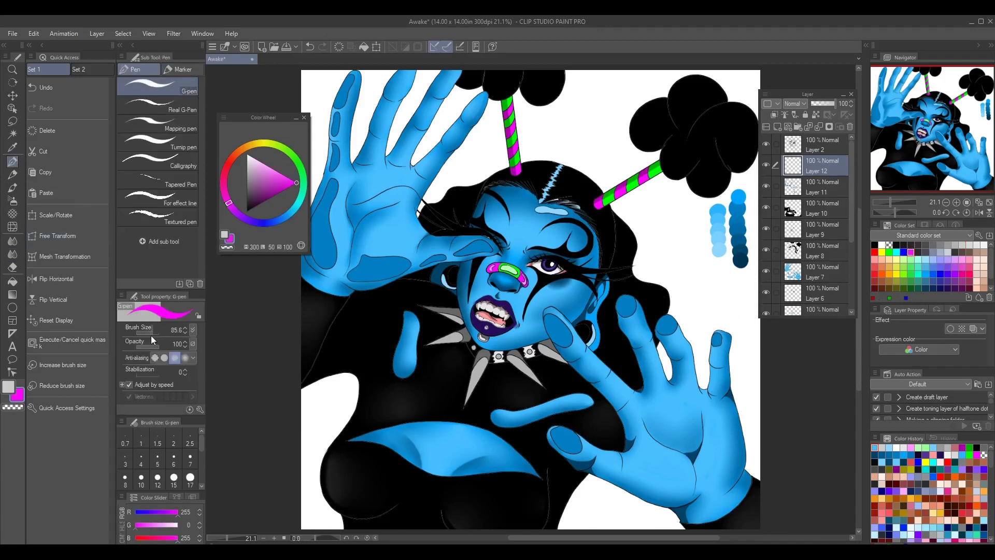
left_click_drag(891, 202, 893, 204)
scroll(499, 413, "up", 2)
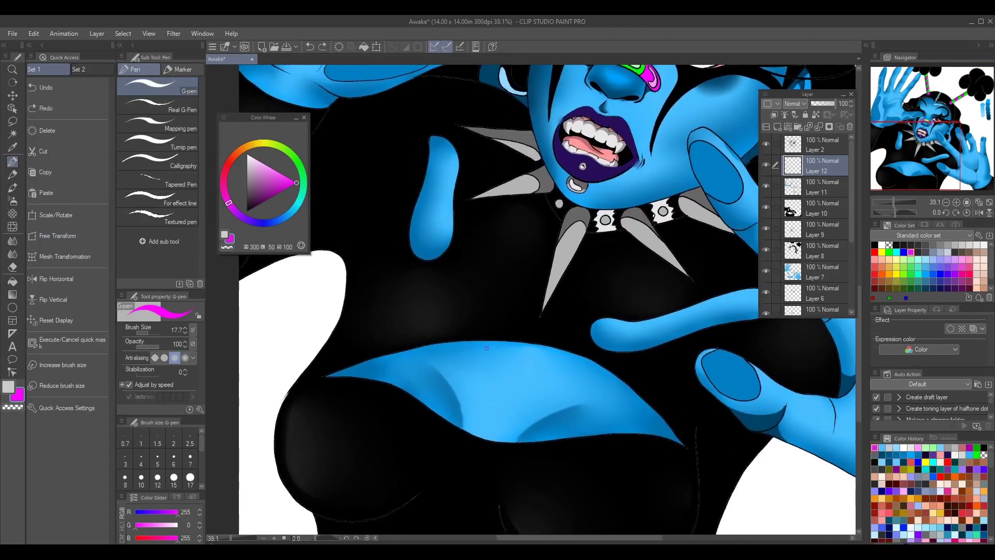
left_click_drag(919, 139, 930, 115)
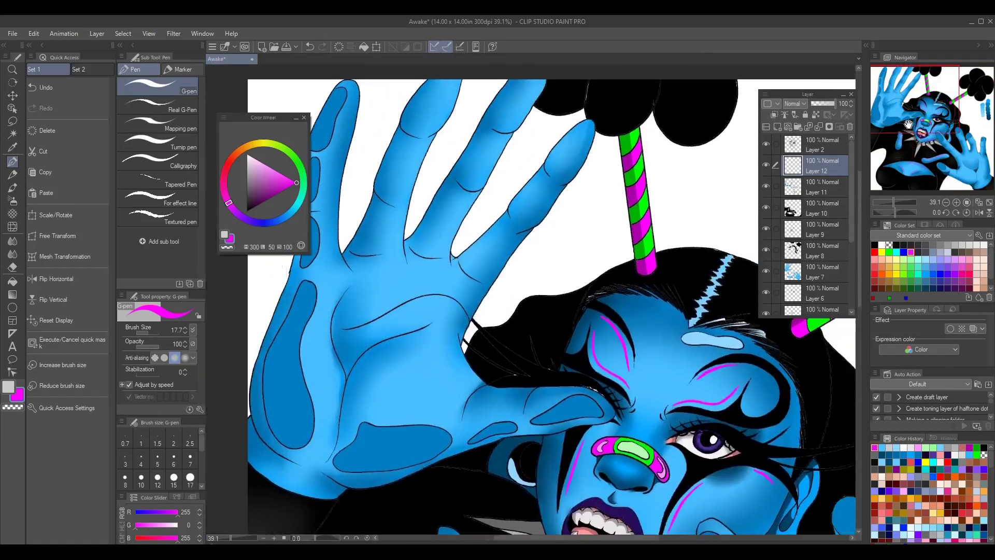
Paint grey shine strokes on the hair on Layer 12 with the opaque watercolour brush
left_click_drag(928, 145, 951, 134)
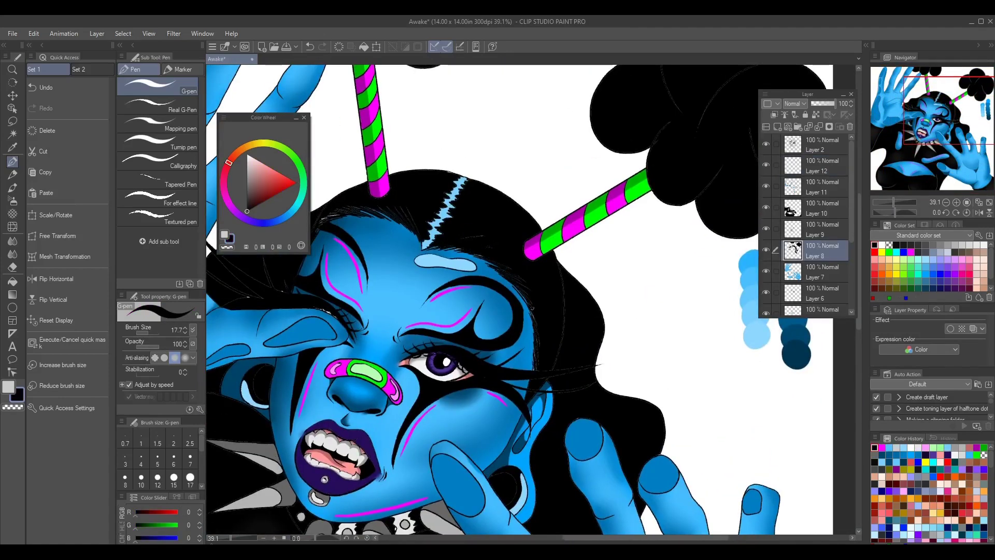
left_click_drag(322, 221, 424, 278)
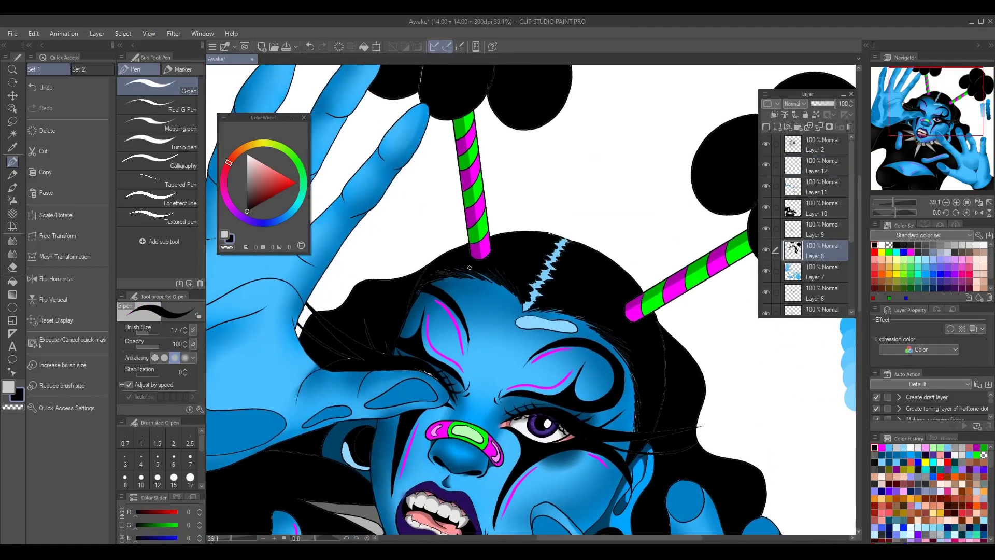
key("b")
left_click_drag(935, 101, 952, 122)
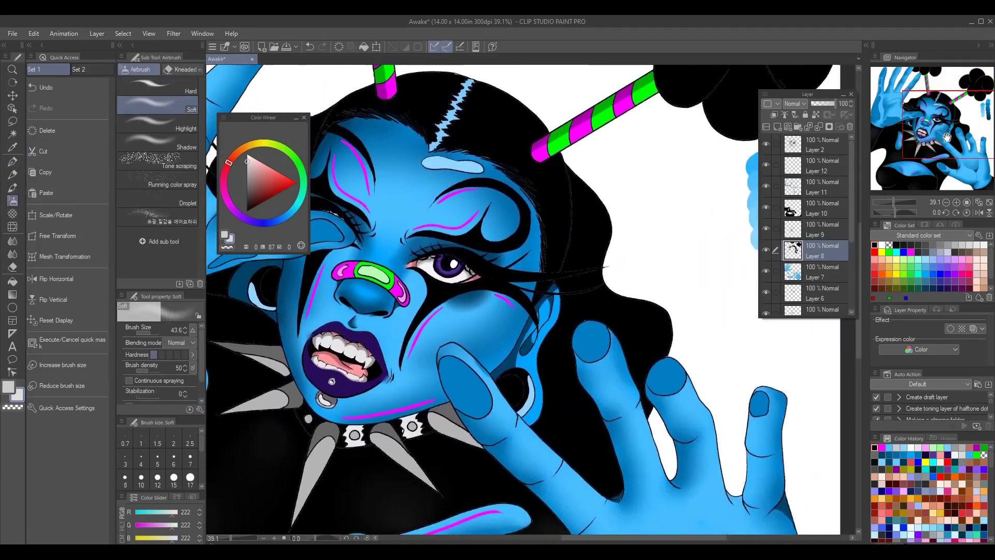
left_click(835, 166)
left_click_drag(567, 200, 578, 238)
key("b")
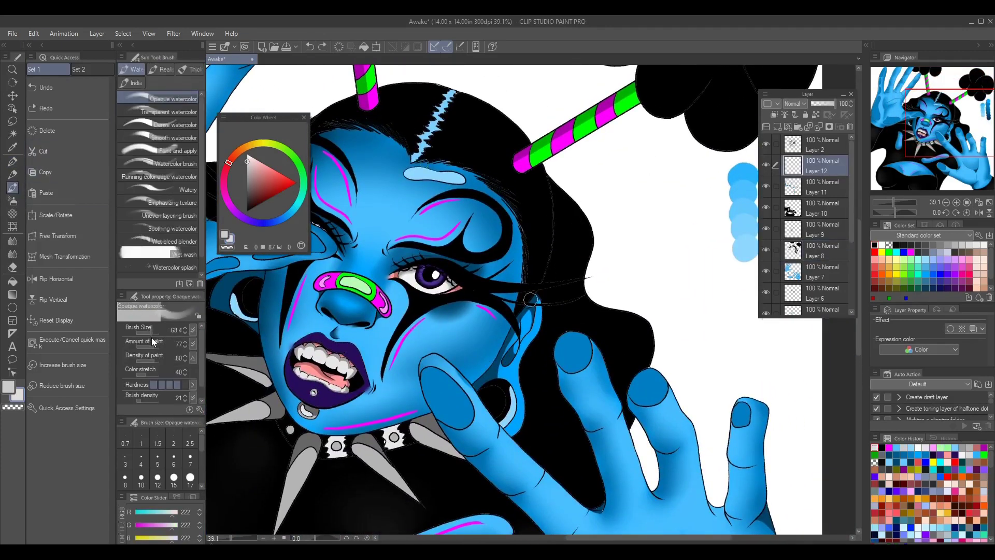
left_click(310, 46)
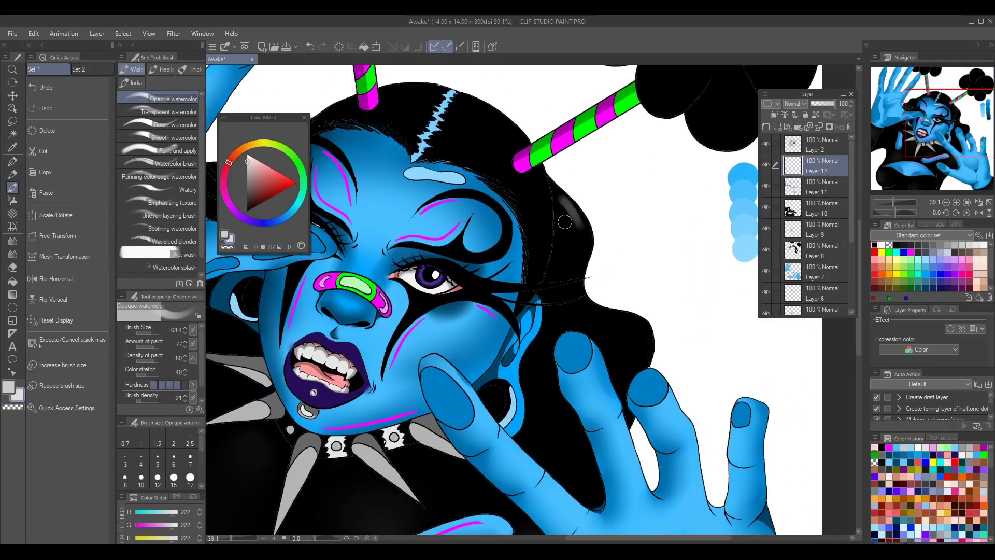
left_click_drag(568, 218, 606, 337)
mouse_move(580, 181)
left_mouse_down()
mouse_move(541, 222)
mouse_move(334, 347)
left_mouse_up()
Add glossy grey highlights to the black balloon cluster
mouse_move(638, 179)
left_mouse_down()
mouse_move(674, 194)
mouse_move(687, 244)
left_mouse_up()
left_click_drag(606, 311, 575, 337)
left_click_drag(510, 176, 466, 228)
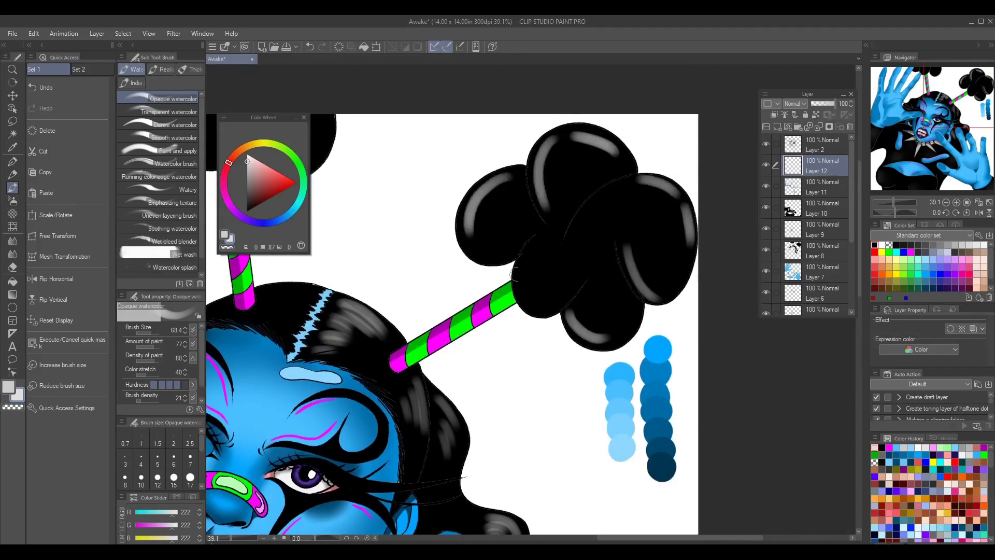
left_click_drag(512, 275, 674, 363)
scroll(729, 281, "down", 3)
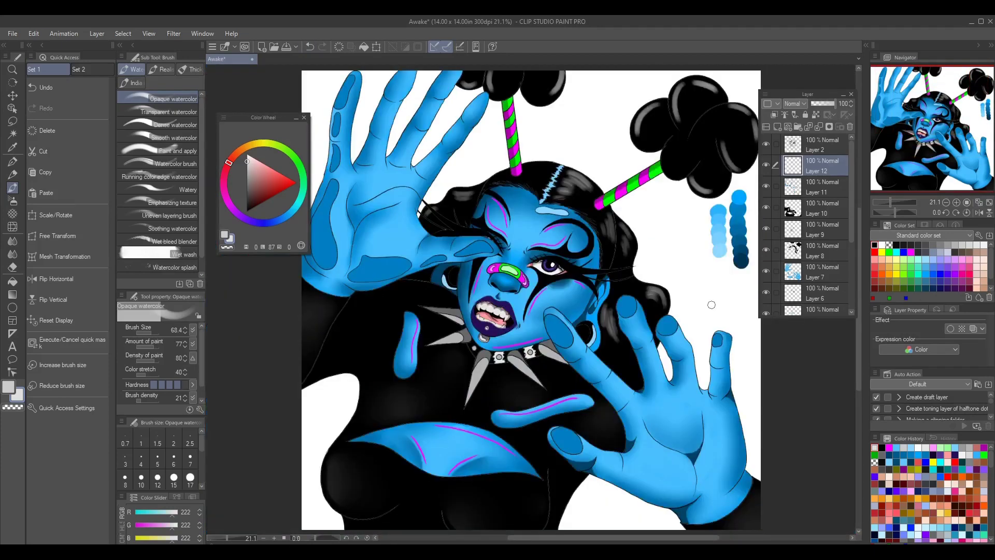
Draw green accent lines beside the magenta ones
key("p")
scroll(529, 224, "up", 5)
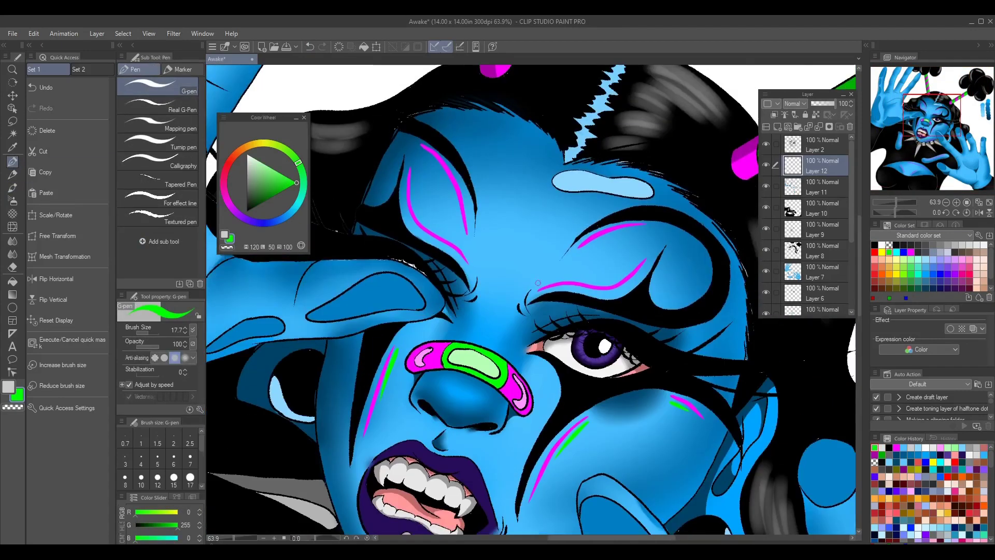
left_click_drag(931, 117, 932, 171)
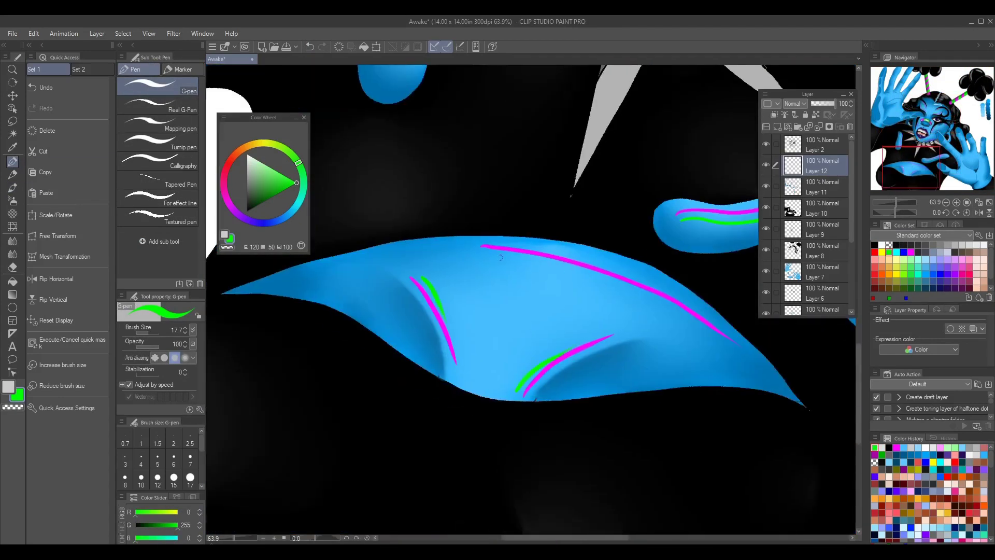
left_click(946, 202)
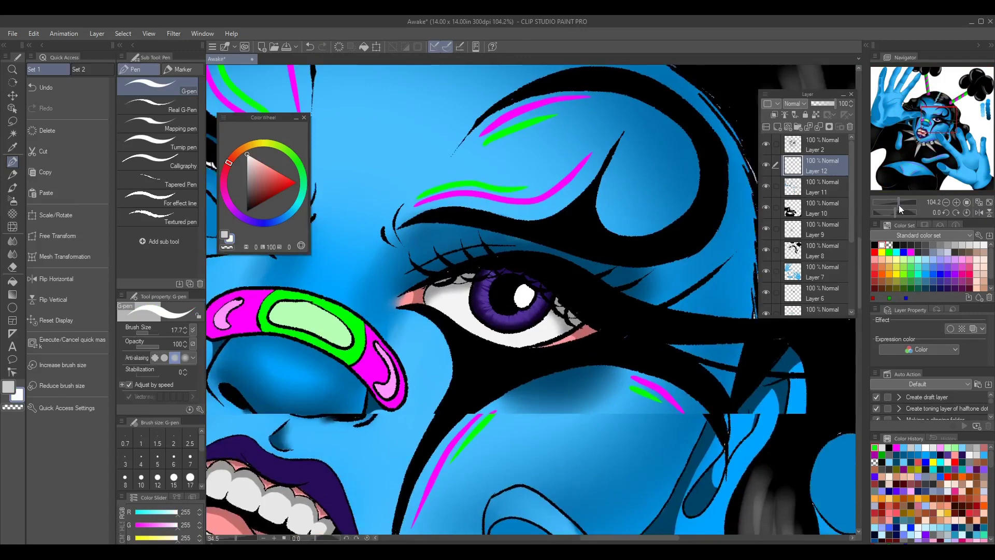
left_click(881, 244)
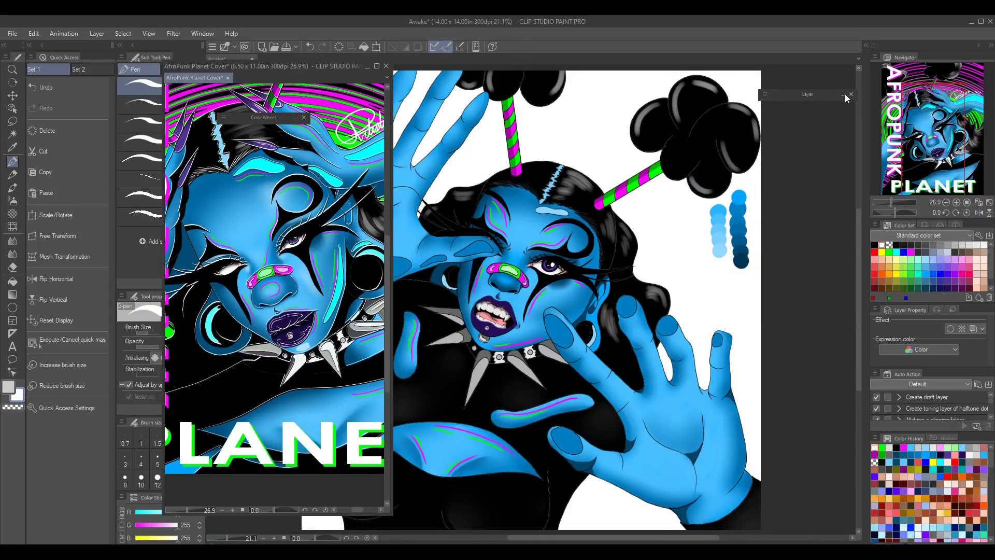
Fill the background black, fit the spiral background behind the figure, and select Layer 10
key("g")
left_click(874, 244)
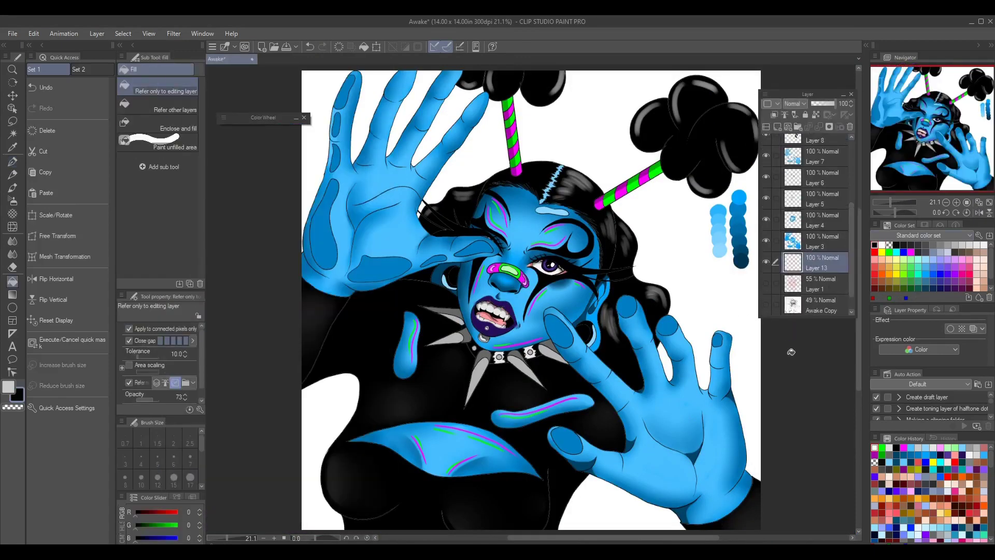
left_click(745, 317)
key("ctrl+t")
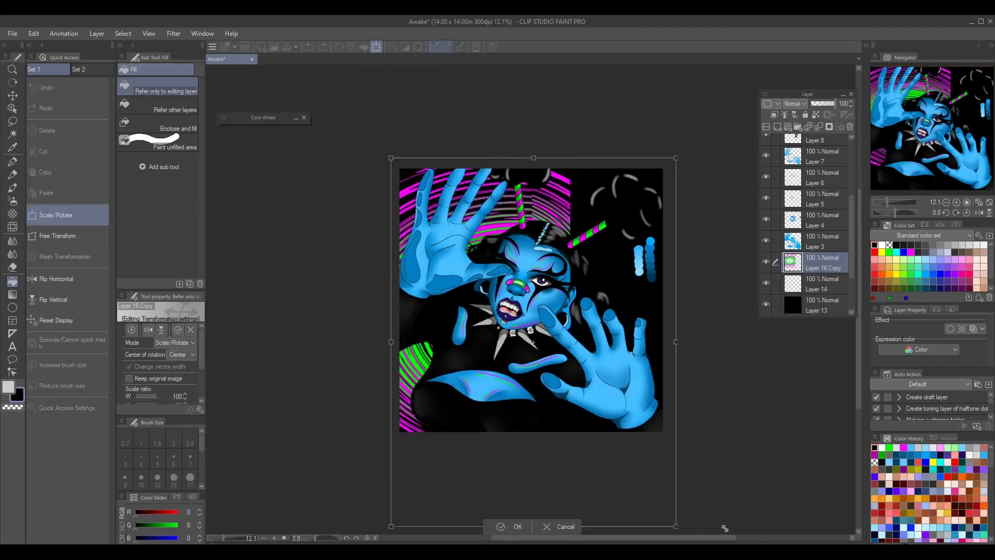
key("Return")
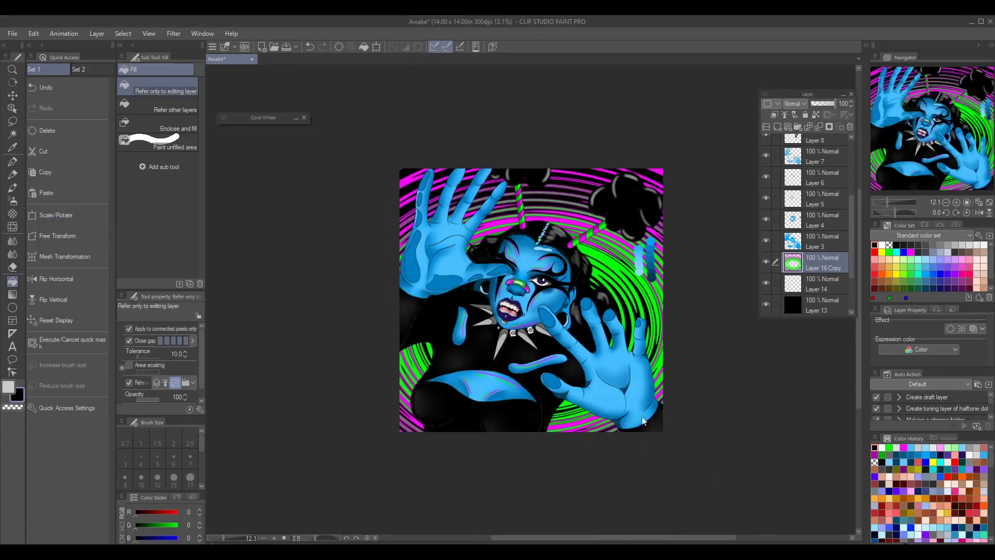
scroll(809, 223, "up", 5)
left_click(824, 208)
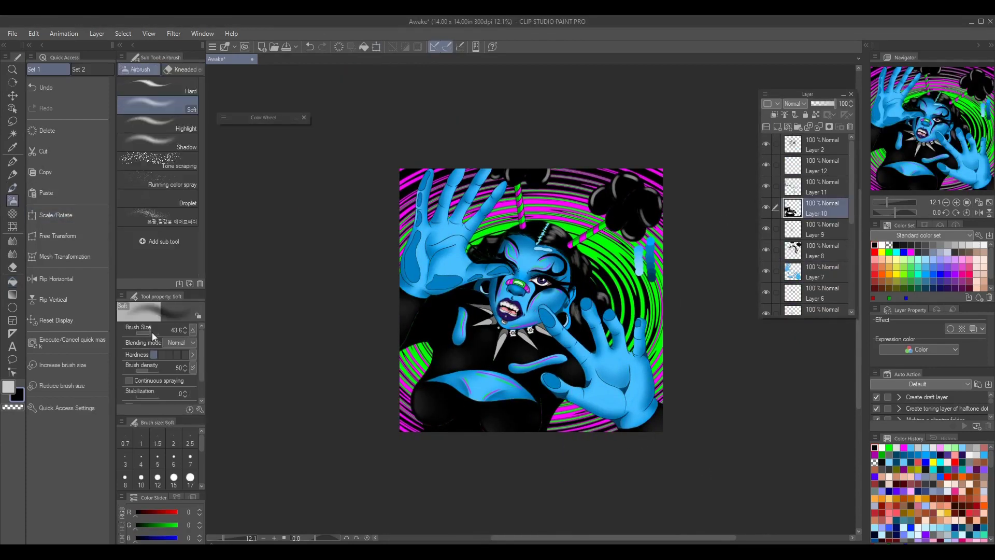
key("b")
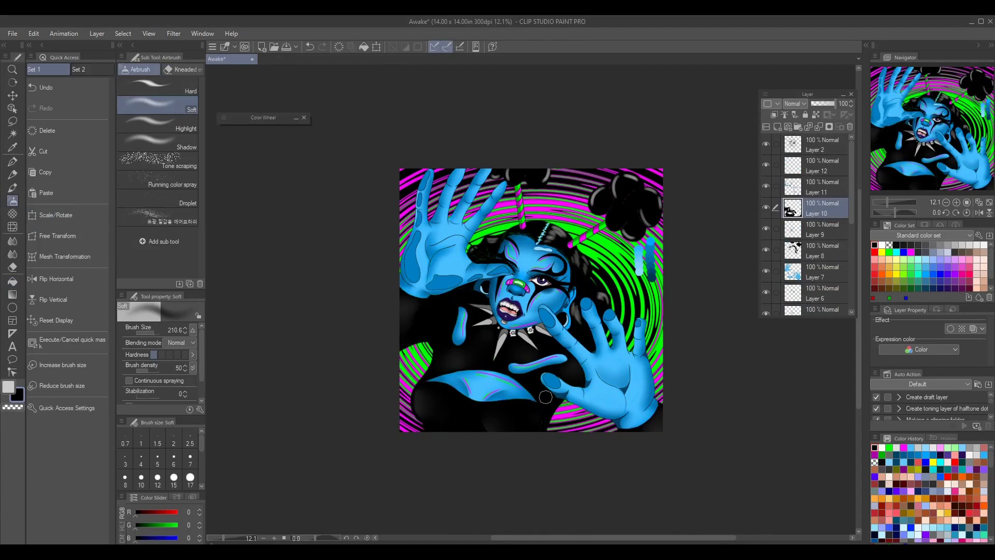
scroll(953, 187, "up", 3)
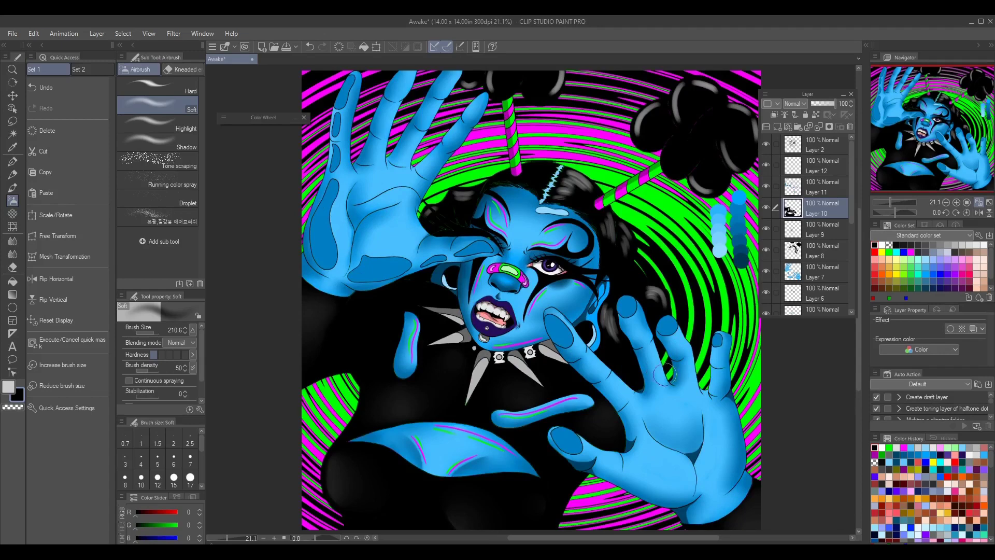
Duplicate Layer 2 and set the copy's layer colour to white
left_click(832, 153)
key("ctrl+c")
key("ctrl+v")
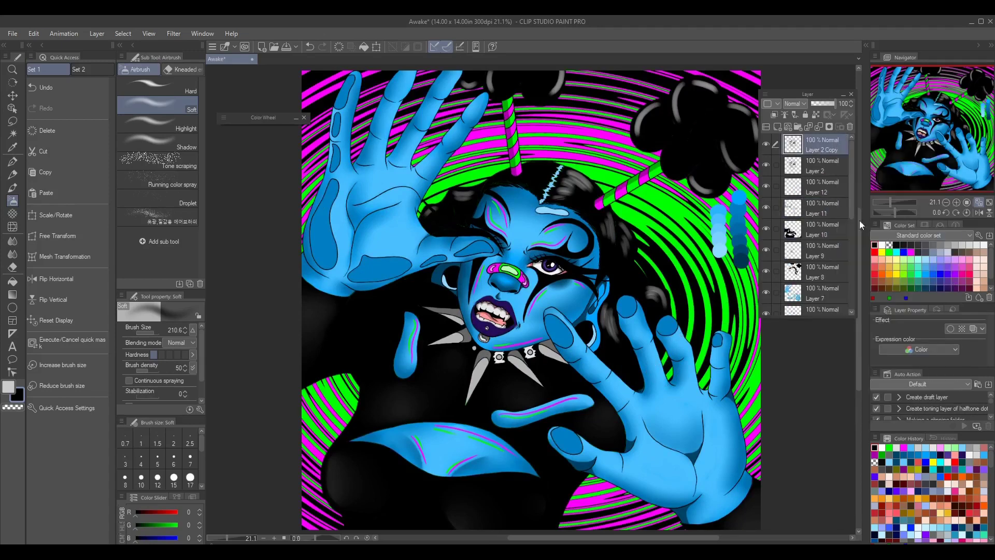
left_click(944, 340)
key("Return")
key("k")
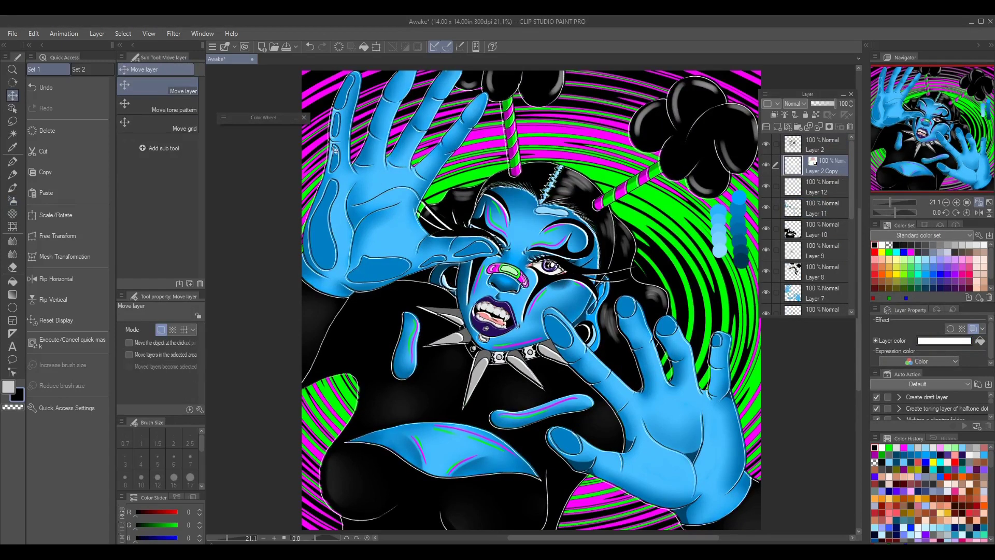
scroll(909, 158, "down", 2)
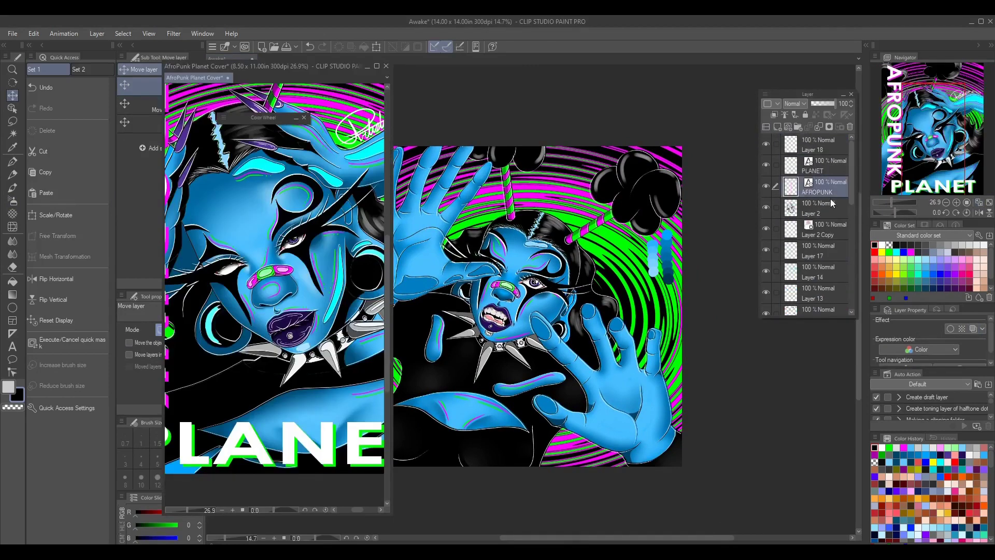
Type AWAKE in Century Gothic, enlarge it, and duplicate the text layer
left_click_drag(383, 70, 378, 72)
left_click(376, 171)
left_click(174, 328)
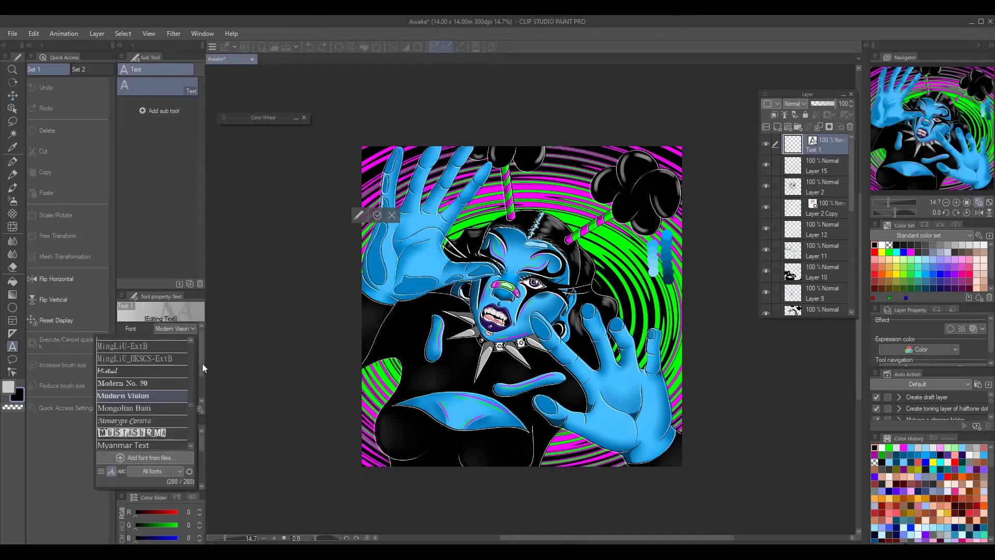
left_click(150, 347)
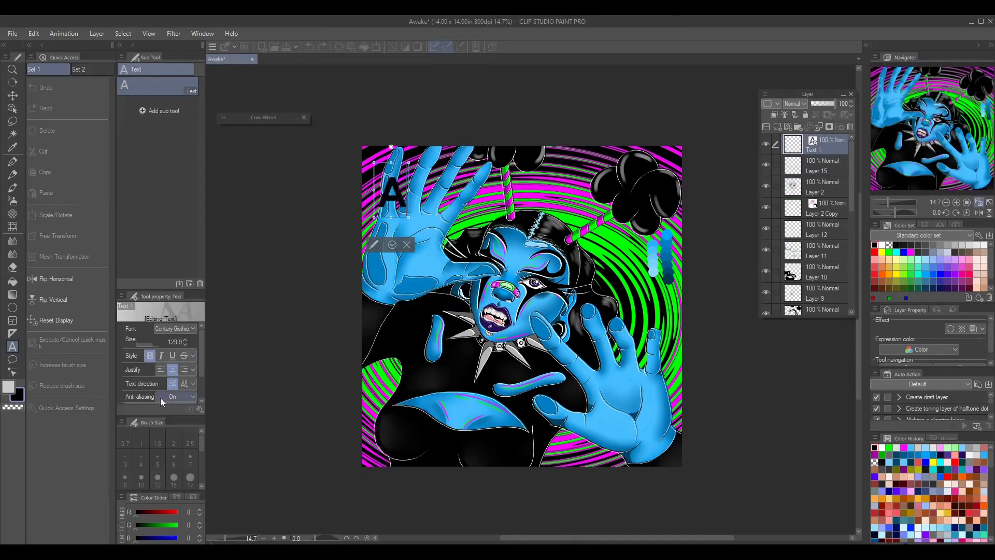
type("WAKE")
left_click_drag(414, 417, 438, 461)
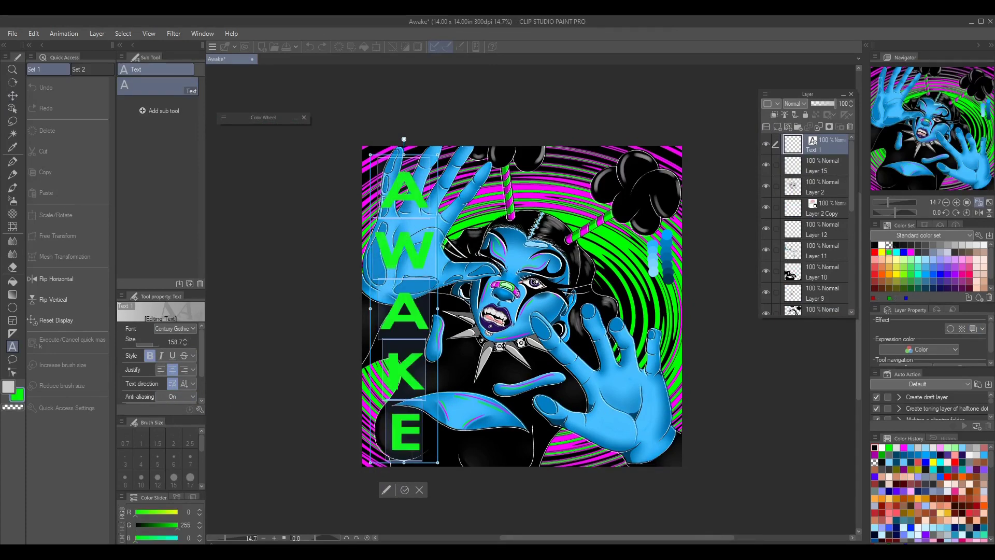
left_click(828, 166)
key("ctrl+v")
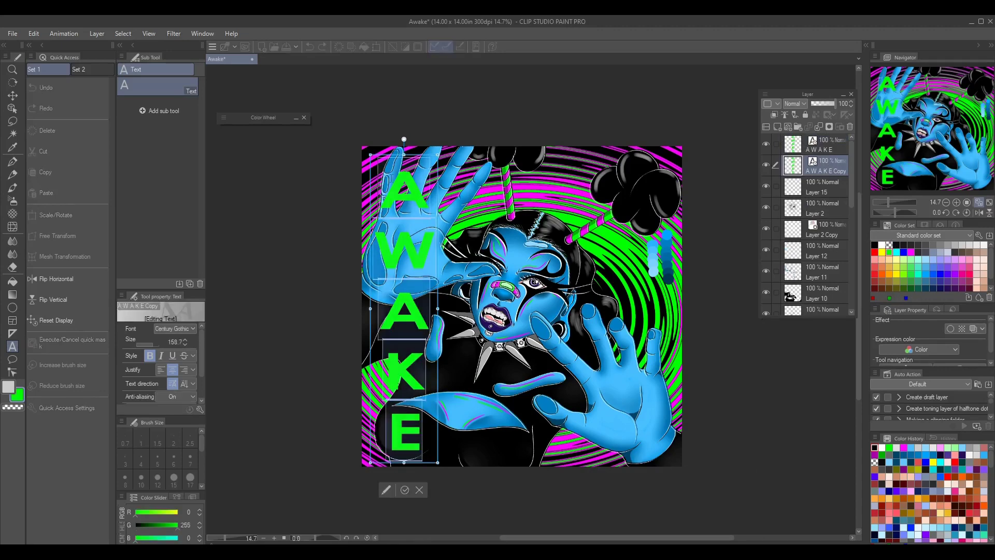
left_click(406, 492)
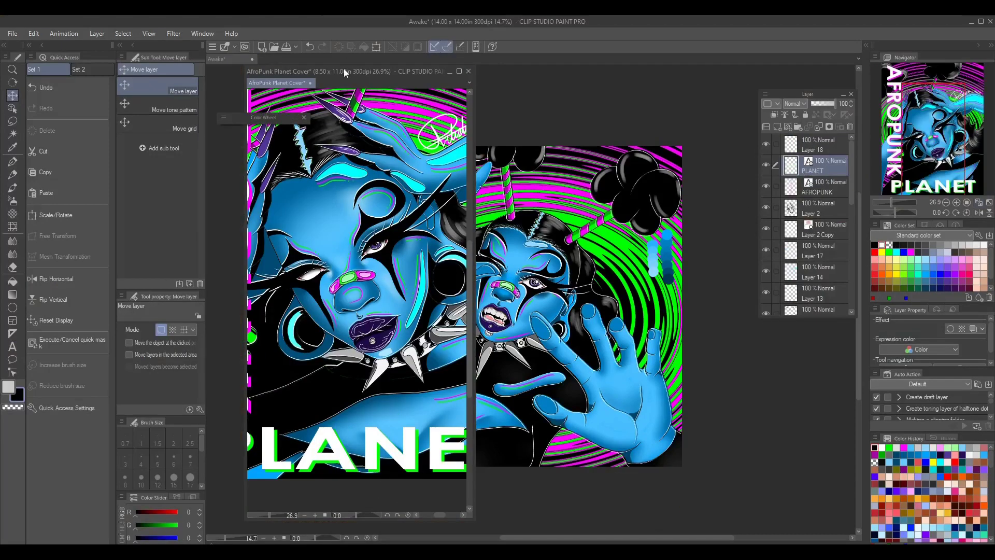
Make a magenta offset copy of AWAKE and add a new empty top layer
left_click_drag(344, 72, 201, 74)
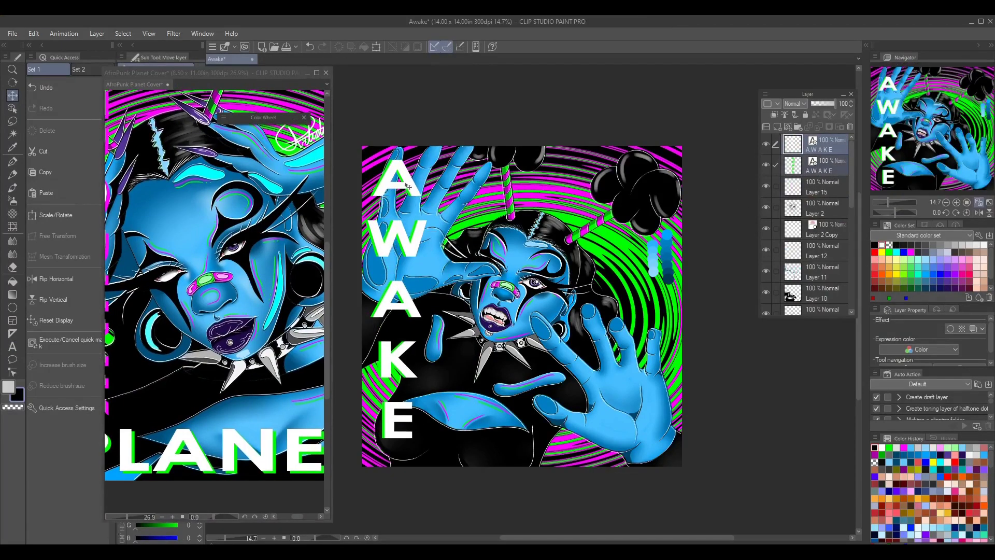
key("ctrl+v")
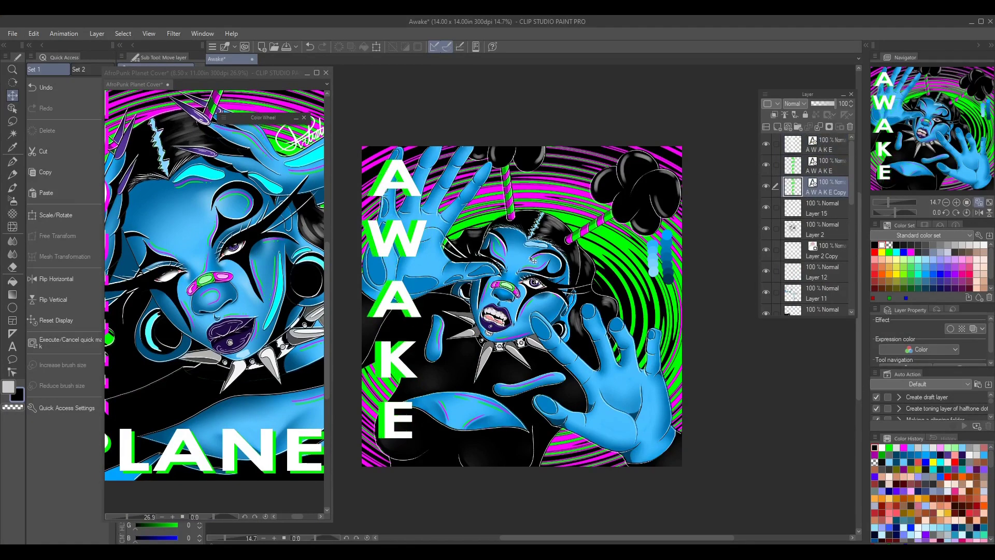
key("t")
left_click(390, 324)
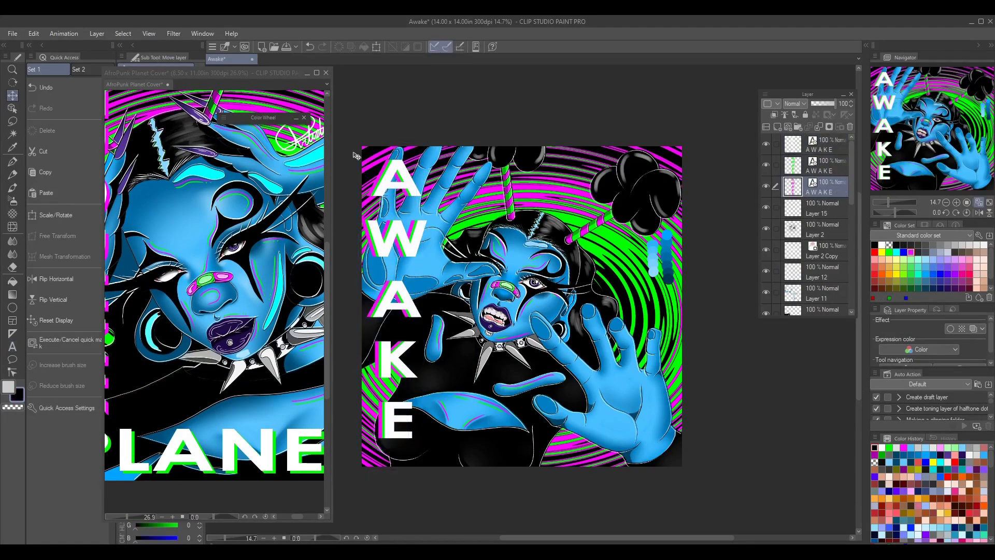
key("ctrl+shift+n")
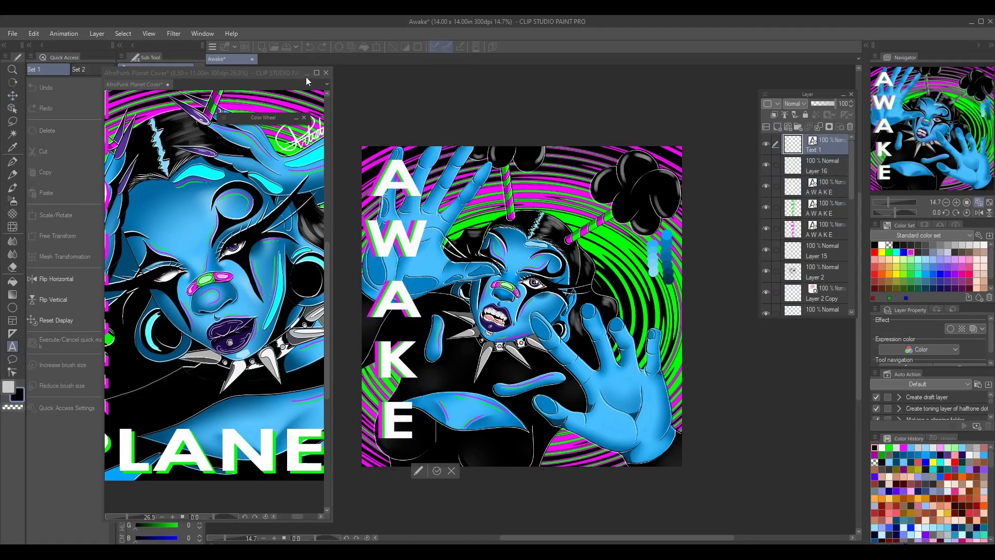
Add ESCAPE text in Century Gothic near the bottom of the canvas
key("t")
left_click(439, 420)
left_click(175, 329)
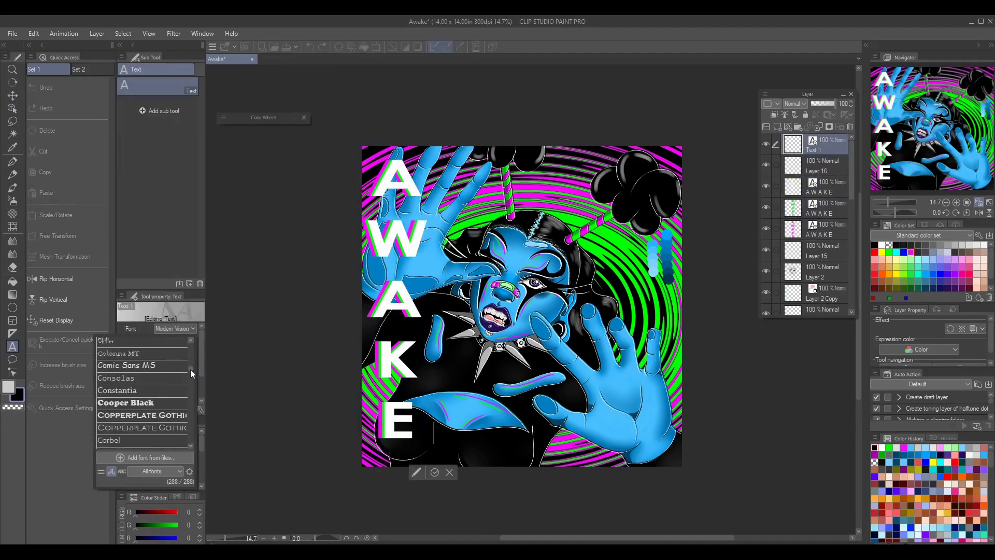
left_click(130, 428)
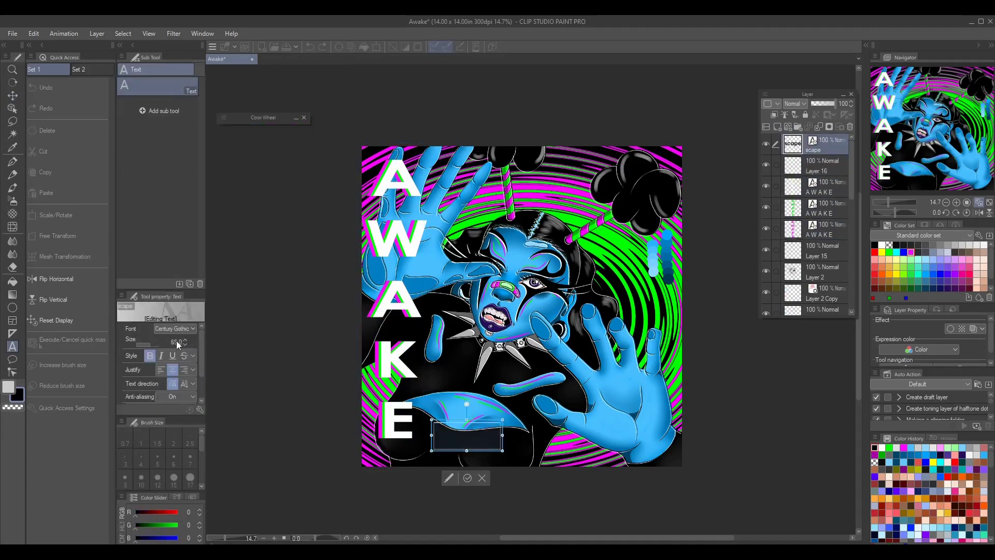
type("scape")
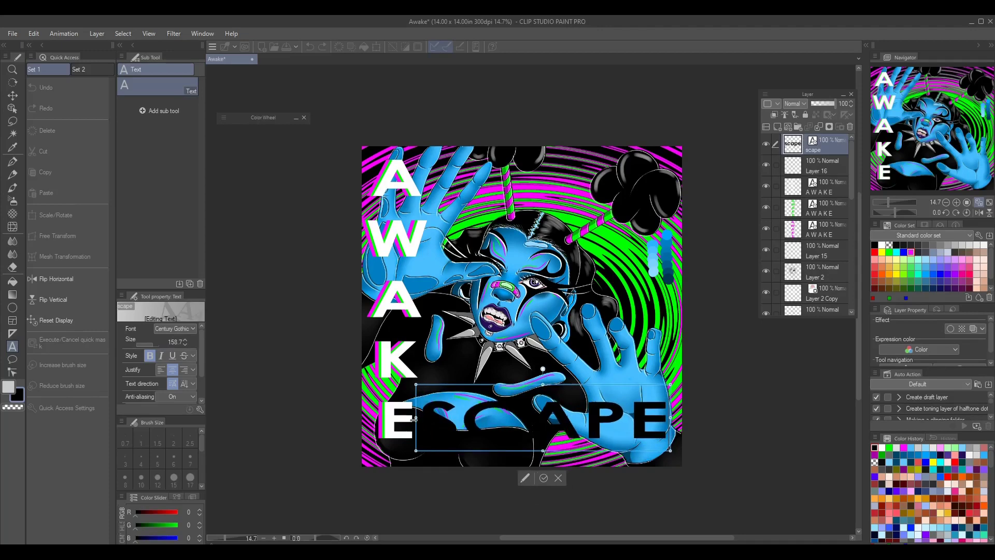
key("Escape")
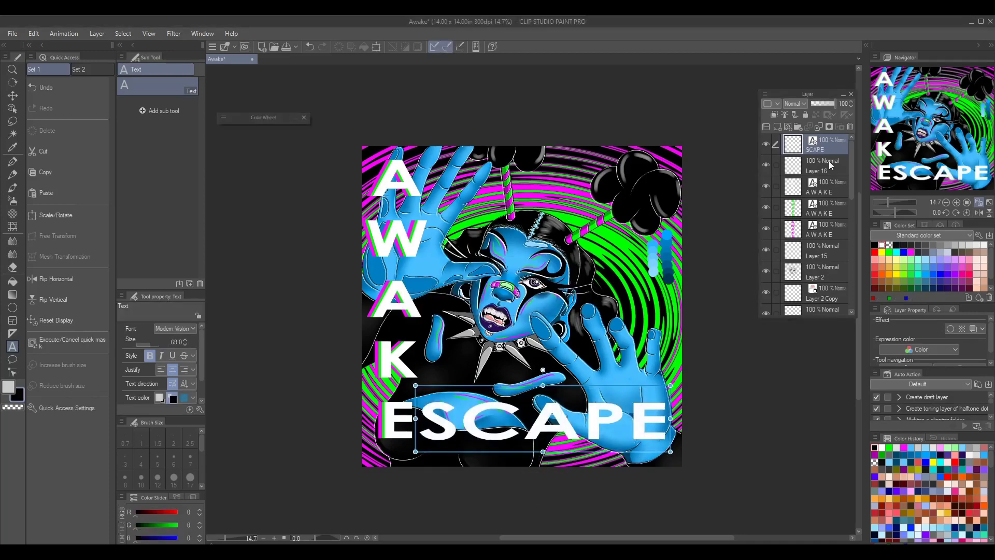
Duplicate the ESCAPE layer twice and offset the lowest copy
key("ctrl+c")
key("ctrl+v")
key("ctrl+v")
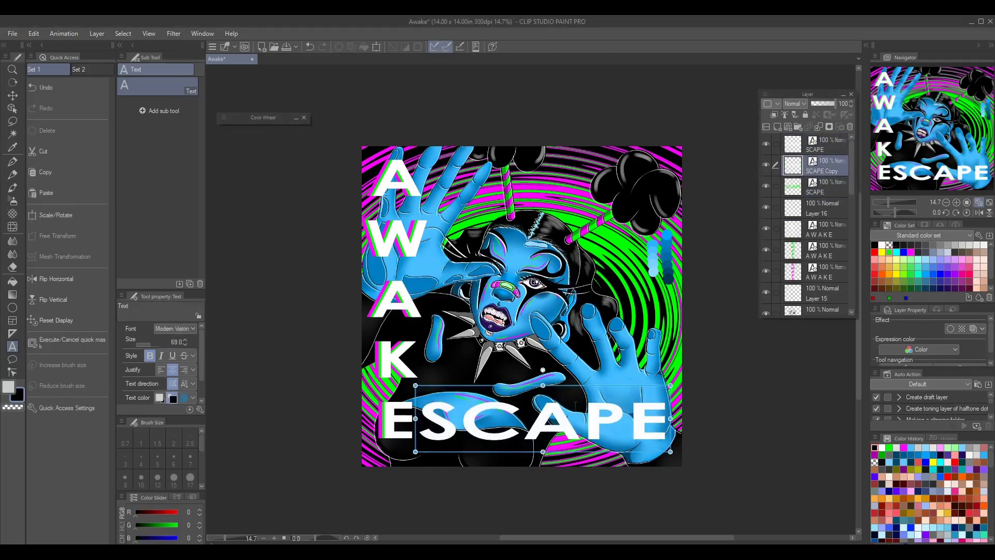
key("k")
left_click(843, 184)
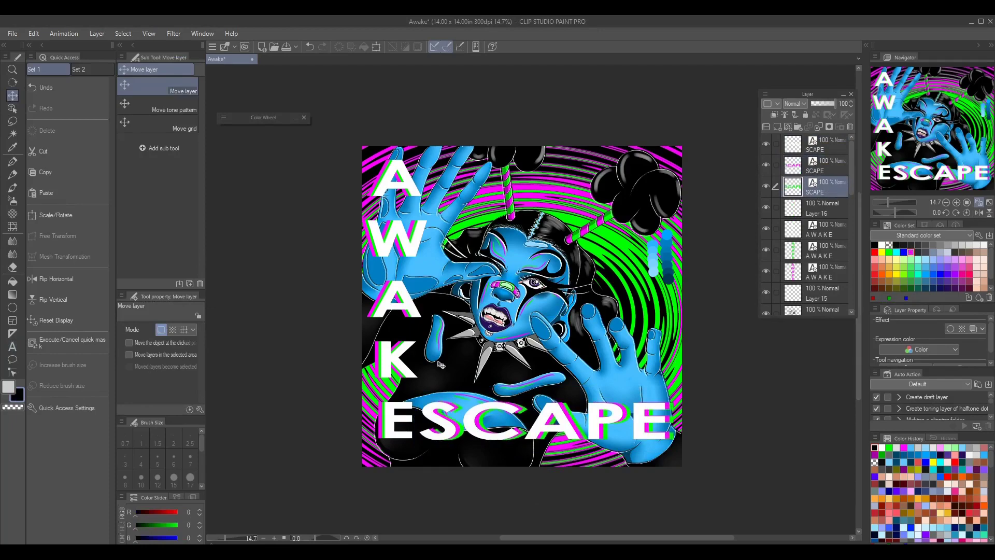
left_click_drag(851, 165, 851, 287)
left_click(824, 187)
Undo the white scribble and write a blue signature beside the striped candy stick
key("e")
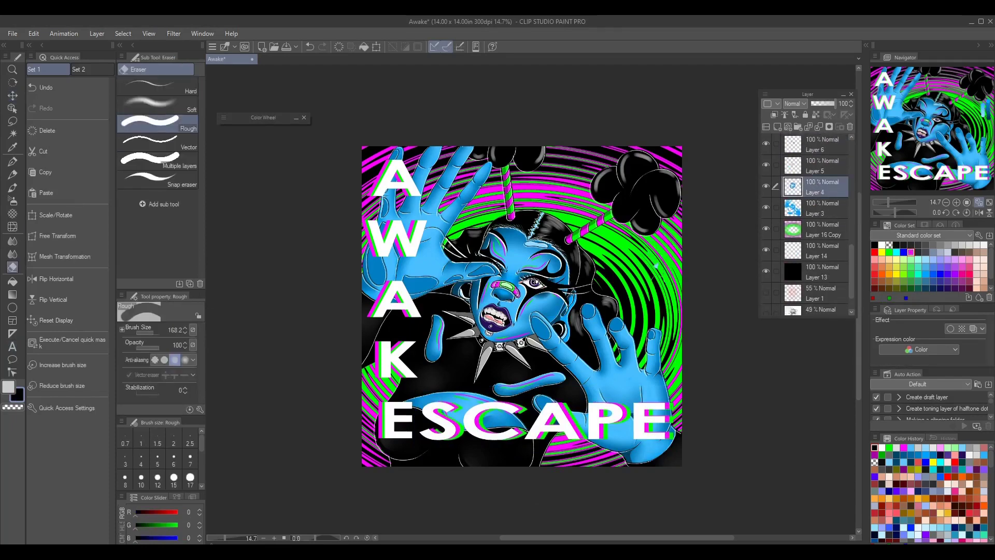
left_click(12, 163)
scroll(955, 100, "up", 5)
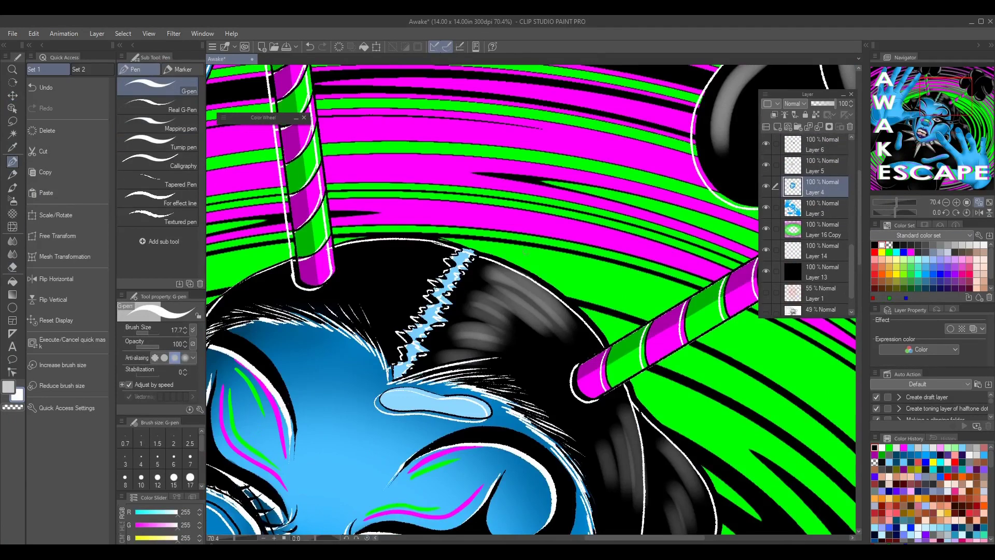
key("ctrl+z")
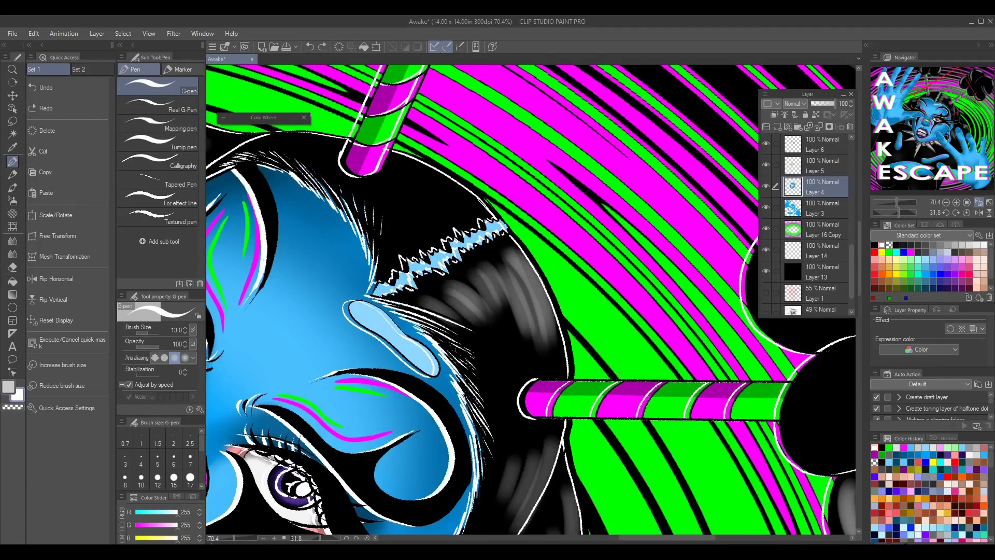
left_click_drag(581, 363, 736, 363)
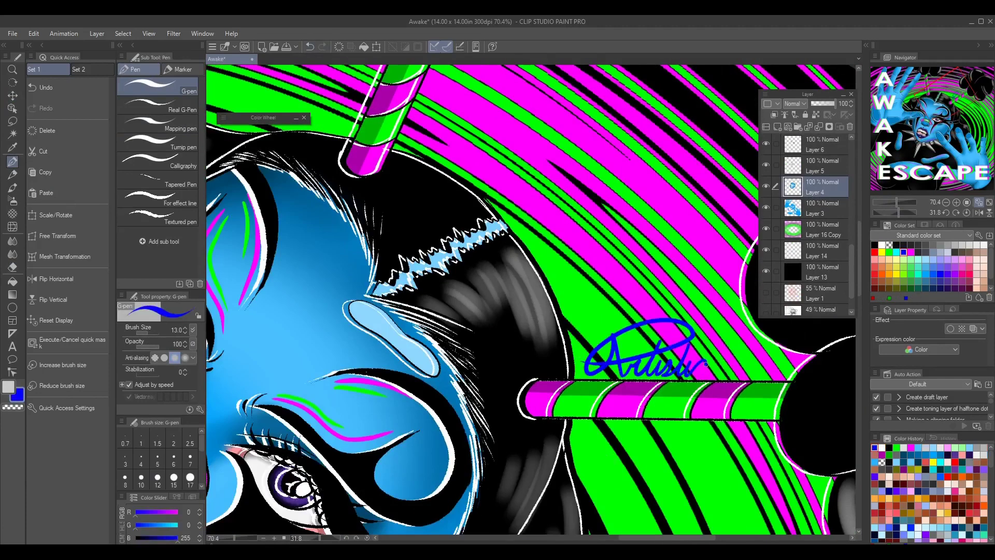
key("ctrl+z")
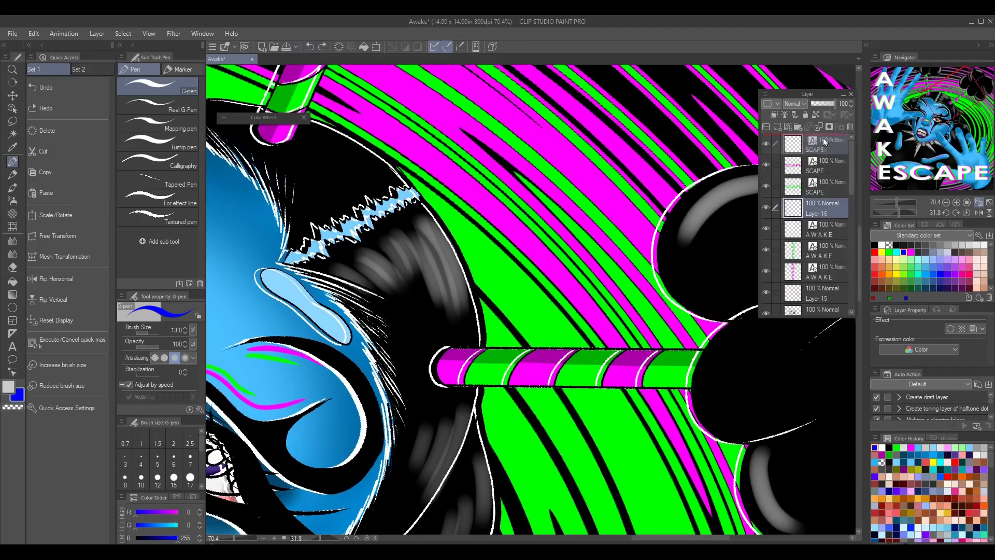
left_click_drag(518, 336, 524, 337)
key("ctrl+at")
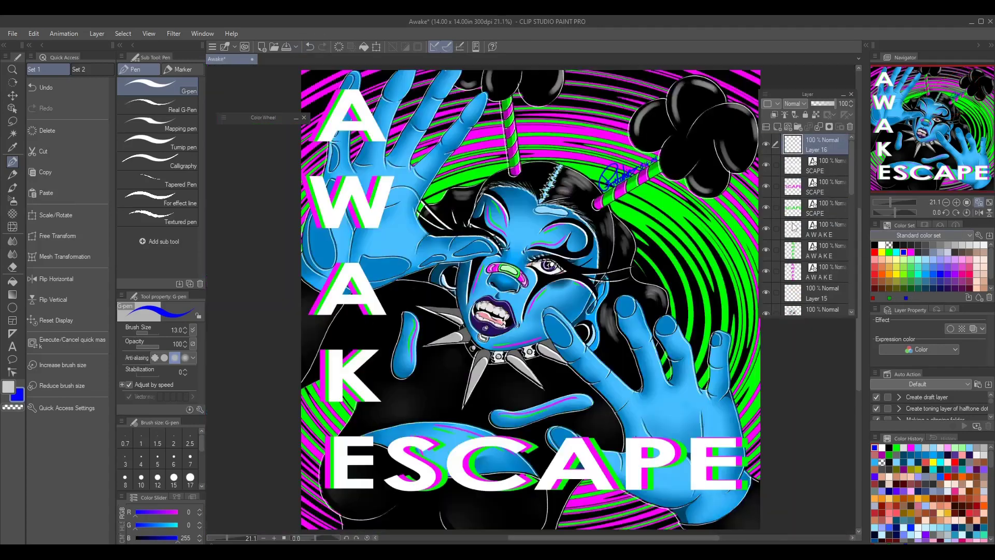
Move Layer 15 to the top, render Perlin noise, and lower its opacity
left_click_drag(824, 296, 824, 143)
left_click(174, 33)
left_click(267, 99)
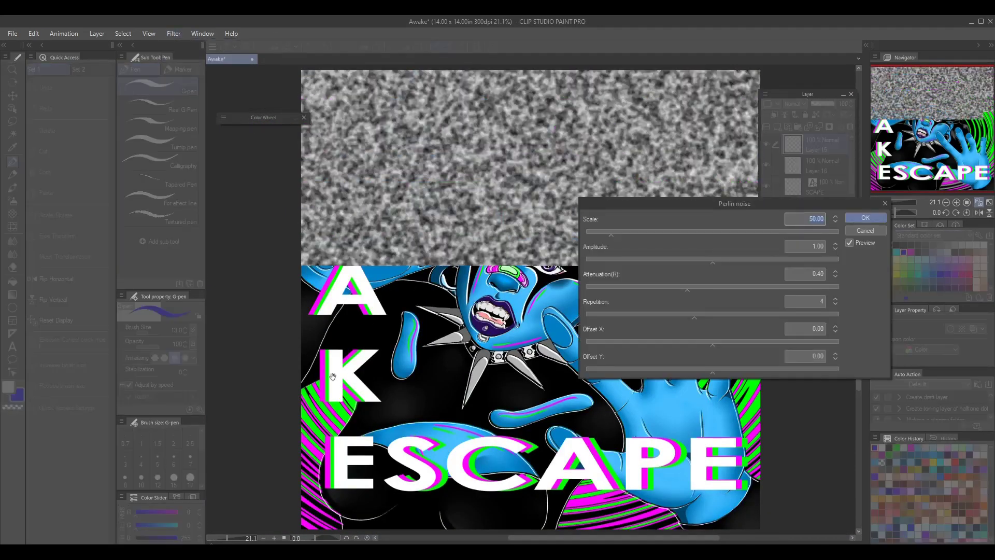
left_click(866, 218)
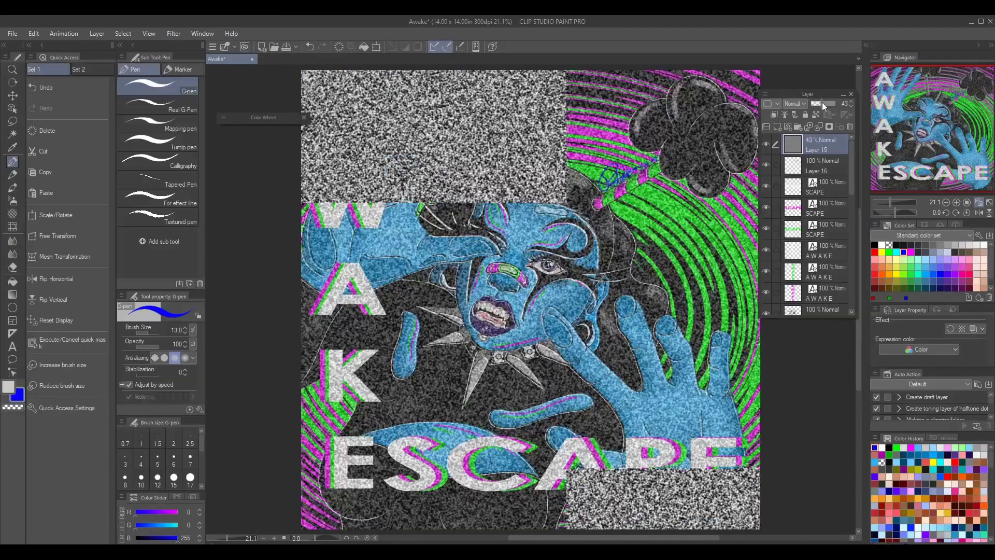
left_click_drag(835, 103, 812, 108)
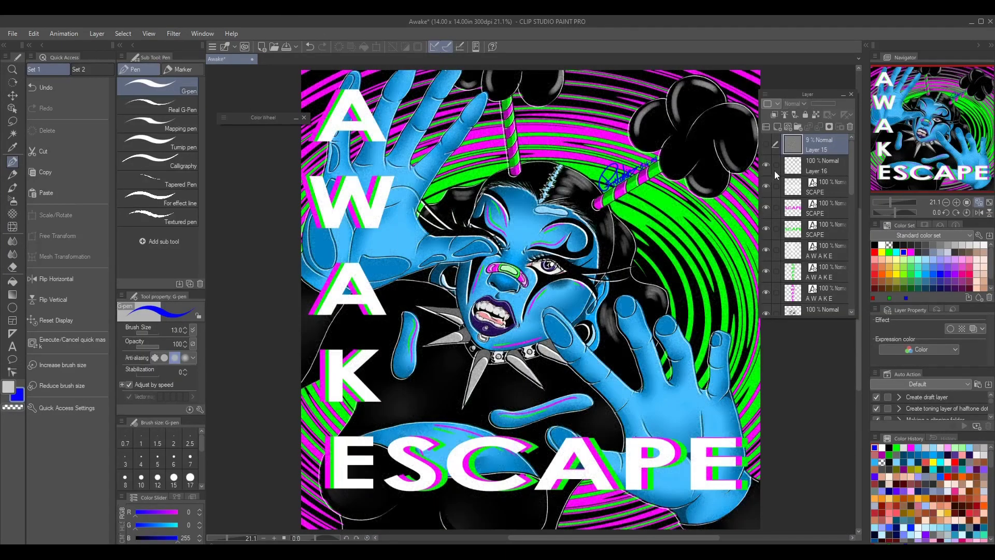
Select the ESCAPE text layers and nudge them slightly downward
scroll(824, 207, "down", 2)
left_click(824, 251)
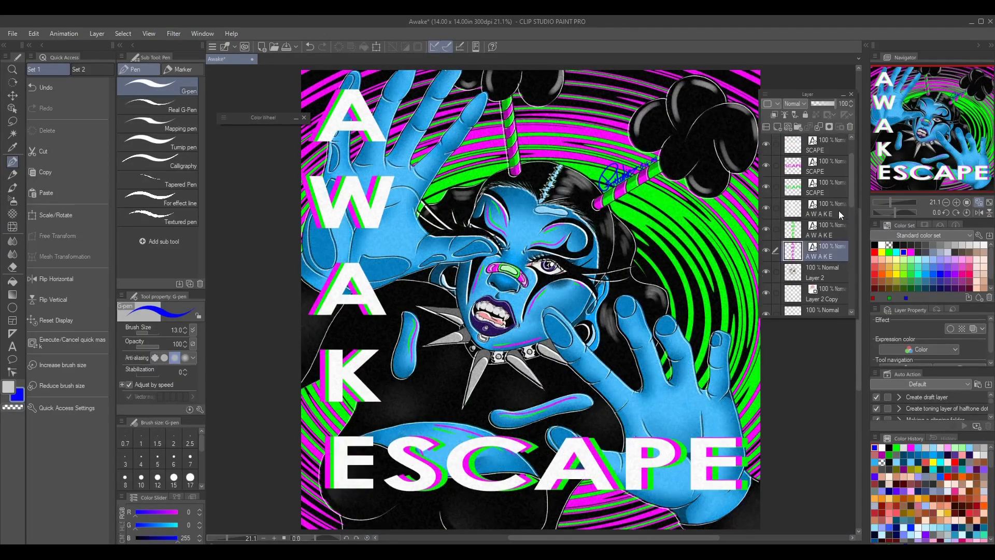
left_click(12, 346)
scroll(418, 447, "down", 2)
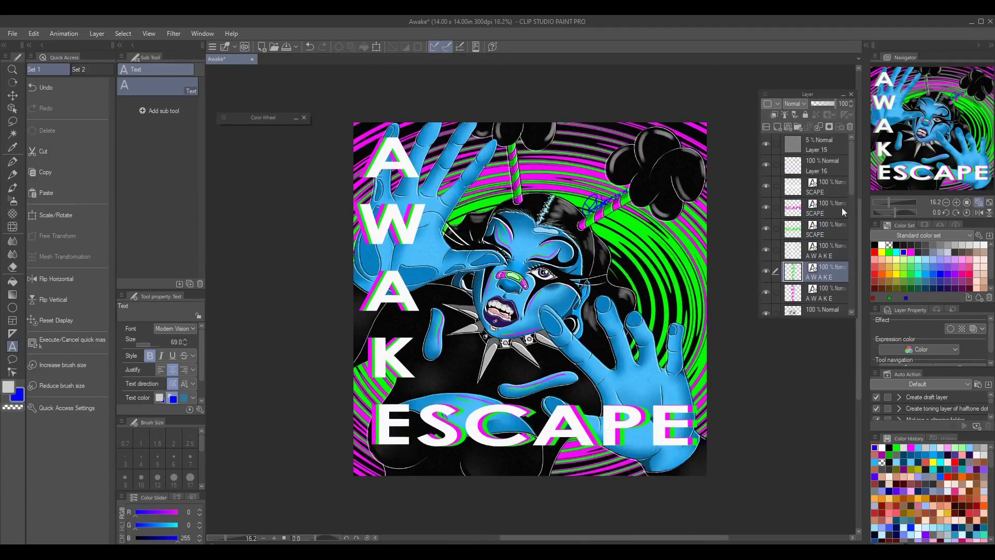
key("k")
key("ctrl+t")
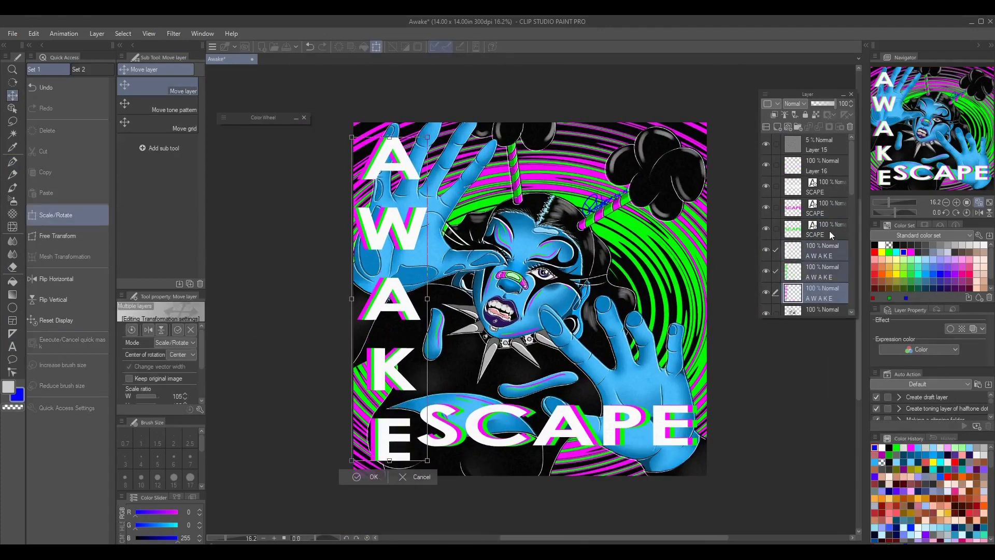
left_click_drag(577, 432, 575, 445)
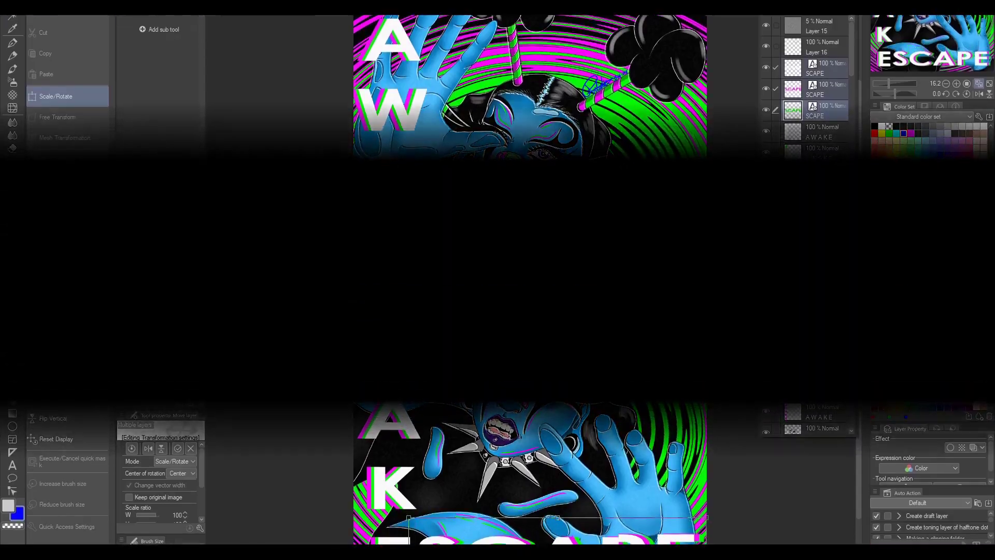